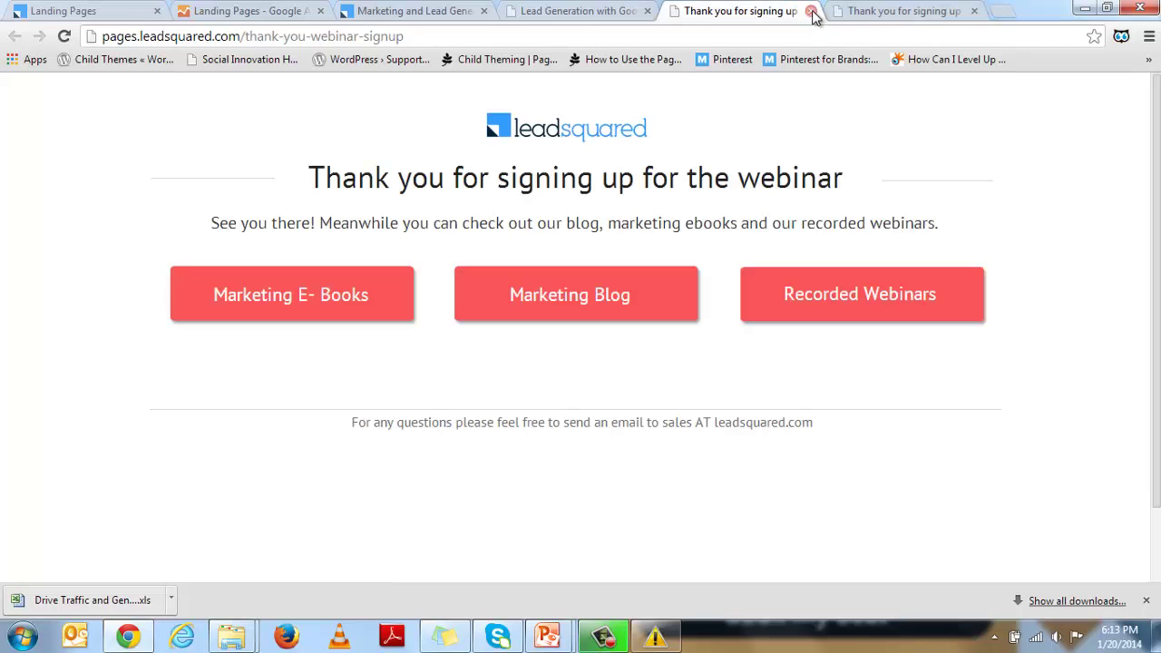
Open the thank-you page's source and find the Google conversion tracking code.
left_click(810, 11)
right_click(65, 208)
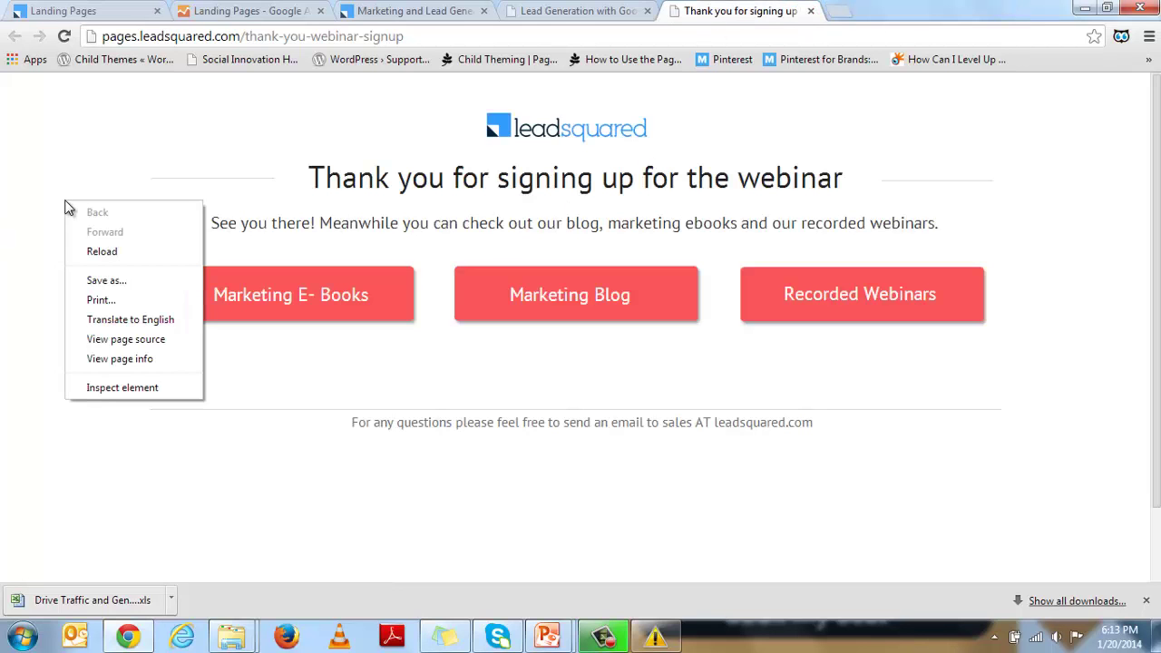
left_click(117, 337)
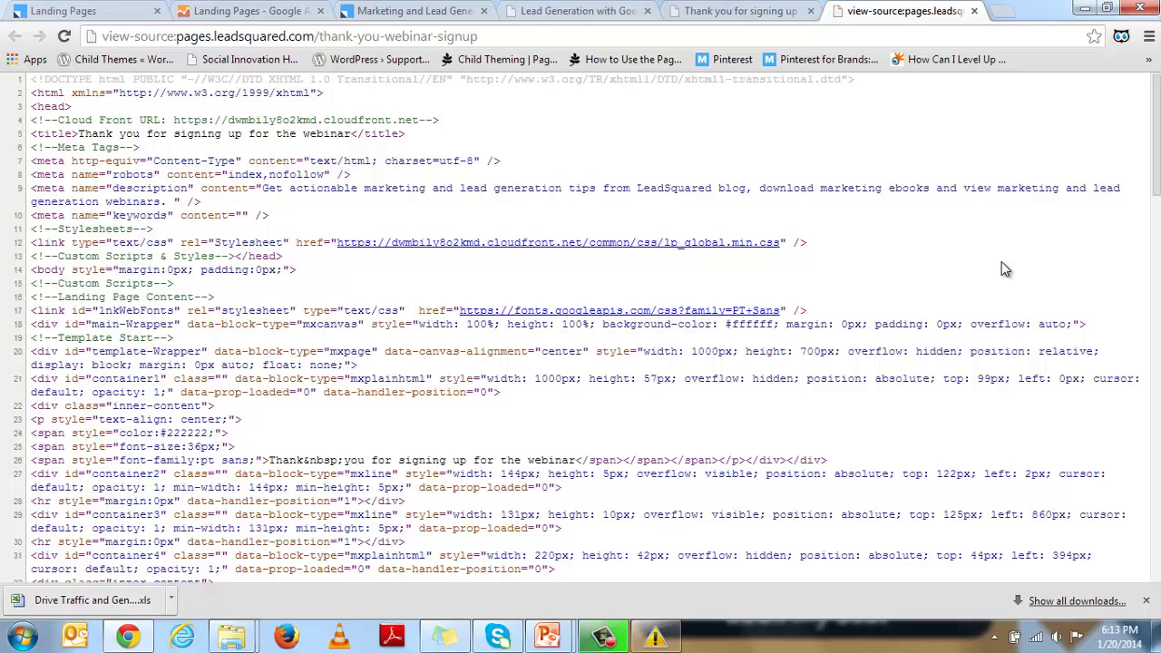
key("ctrl+f")
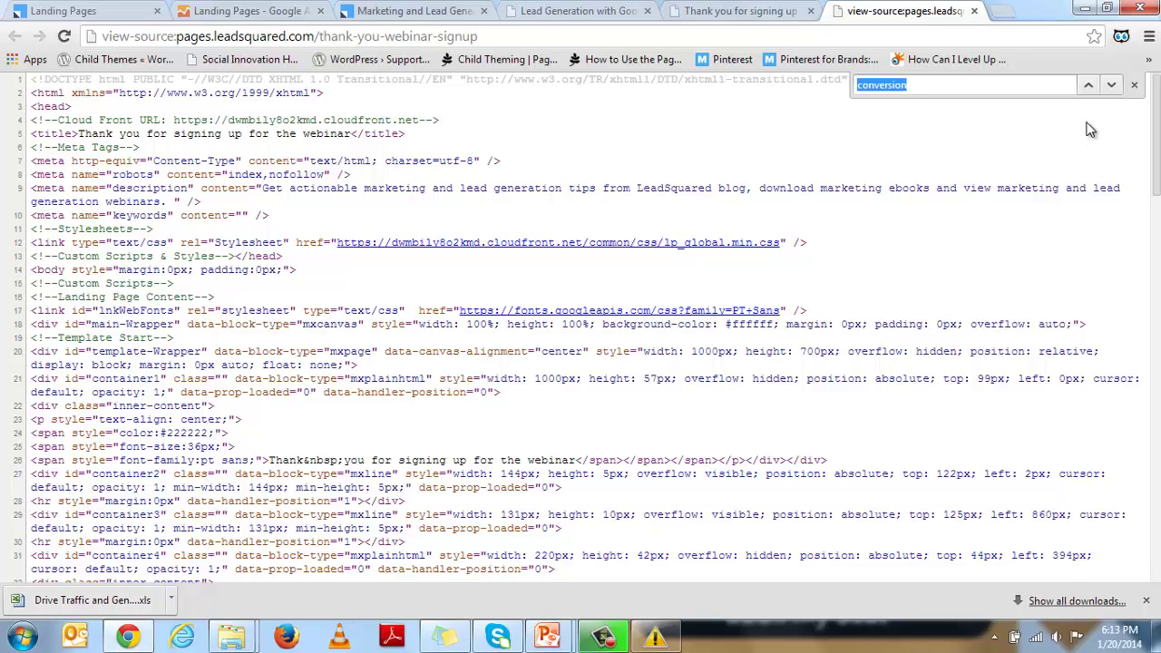
left_click(1112, 85)
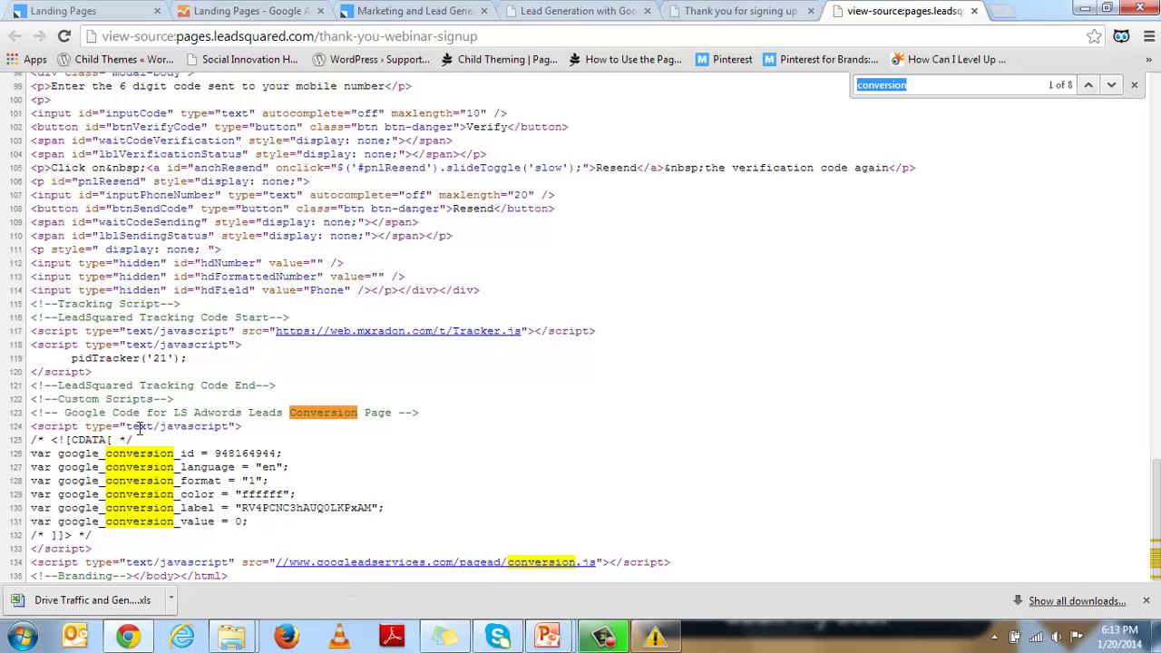
left_click_drag(31, 413, 434, 542)
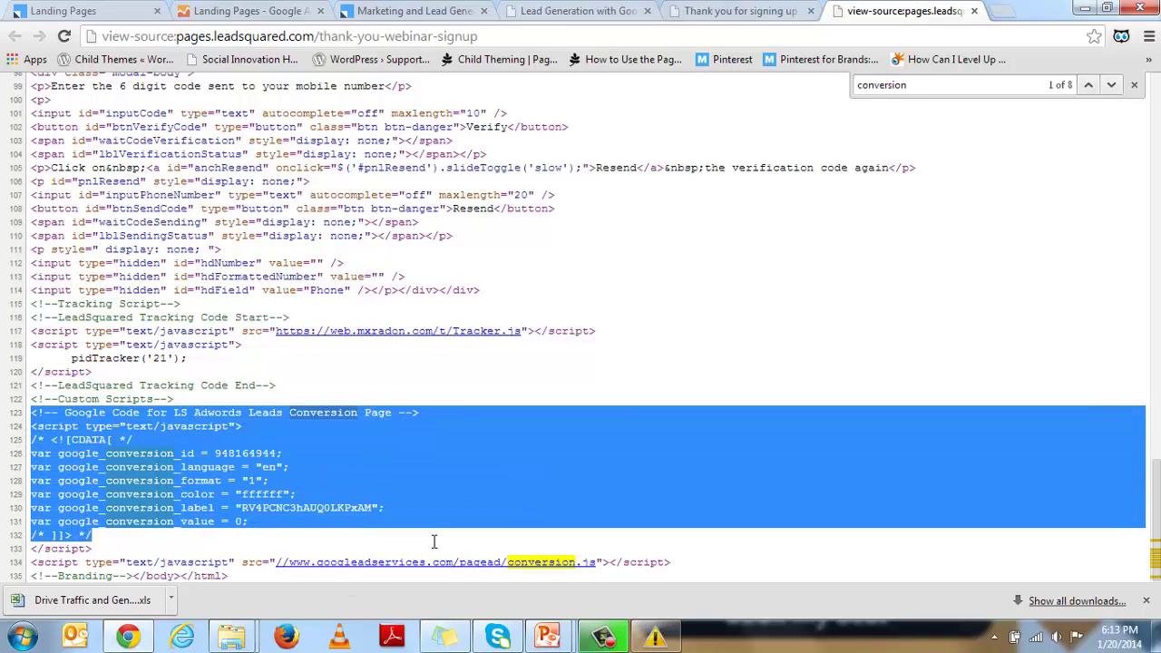
left_click(433, 547)
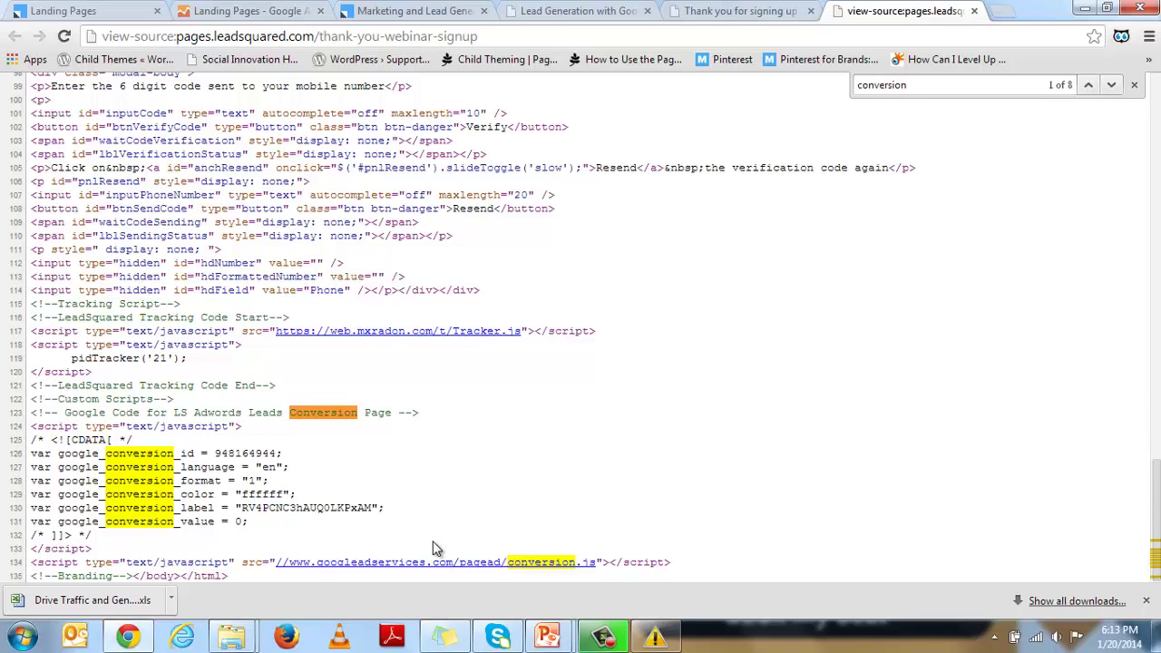
Close the page-source and thank-you tabs, leaving the webinar landing page.
left_click(700, 10)
left_click(601, 11)
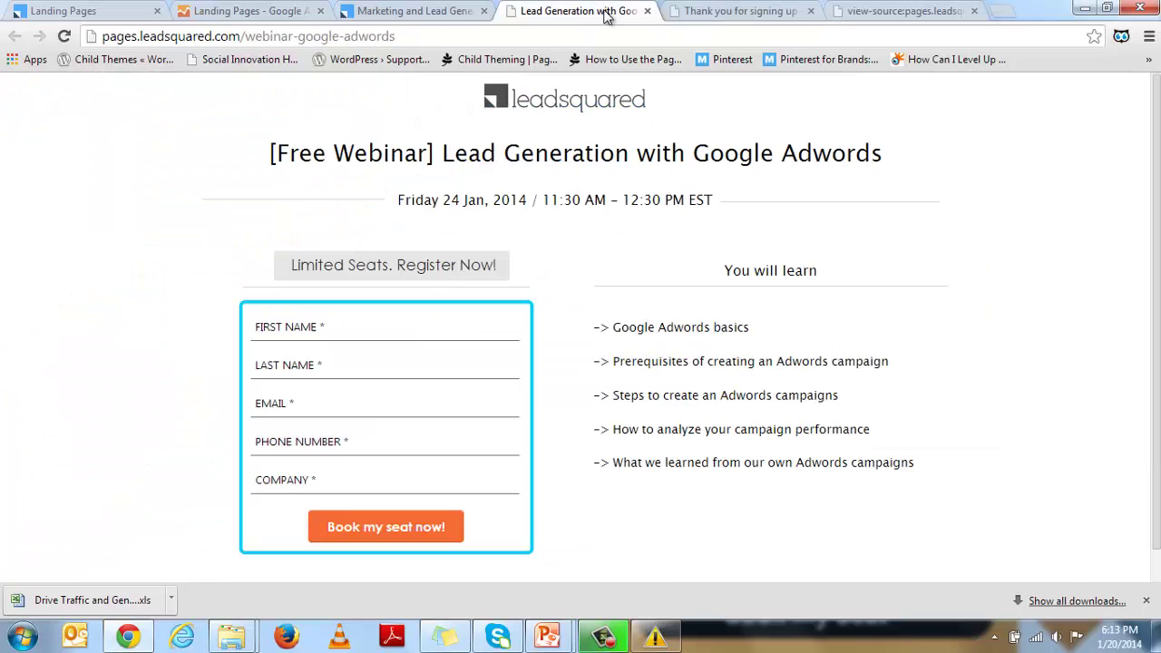
left_click(726, 11)
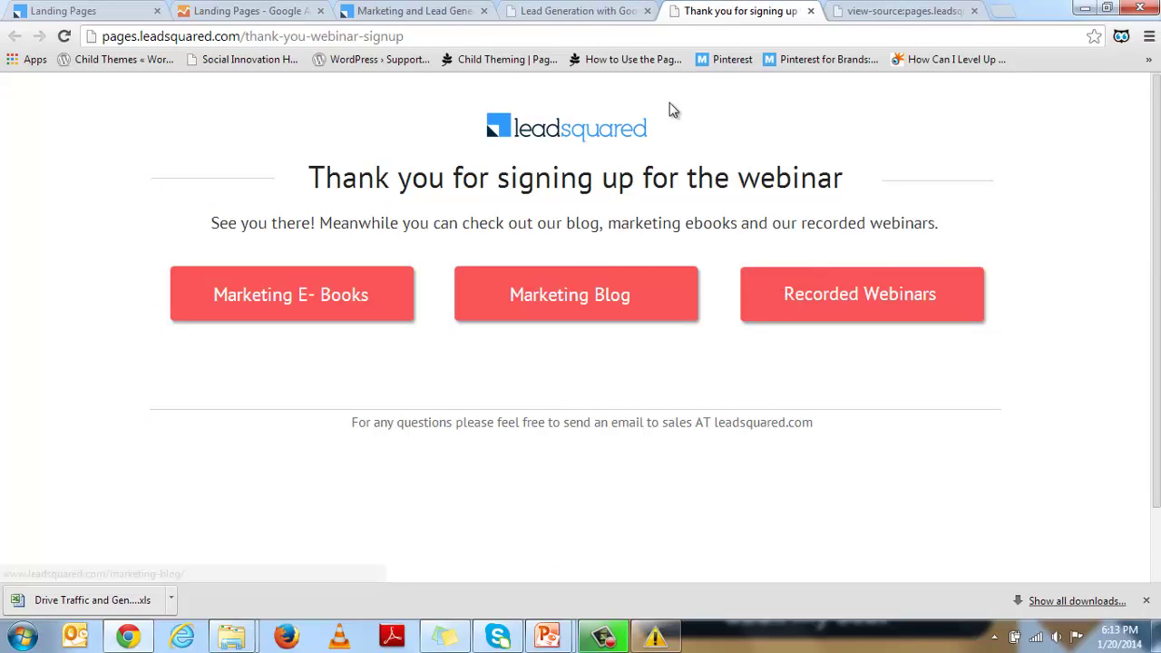
left_click(866, 10)
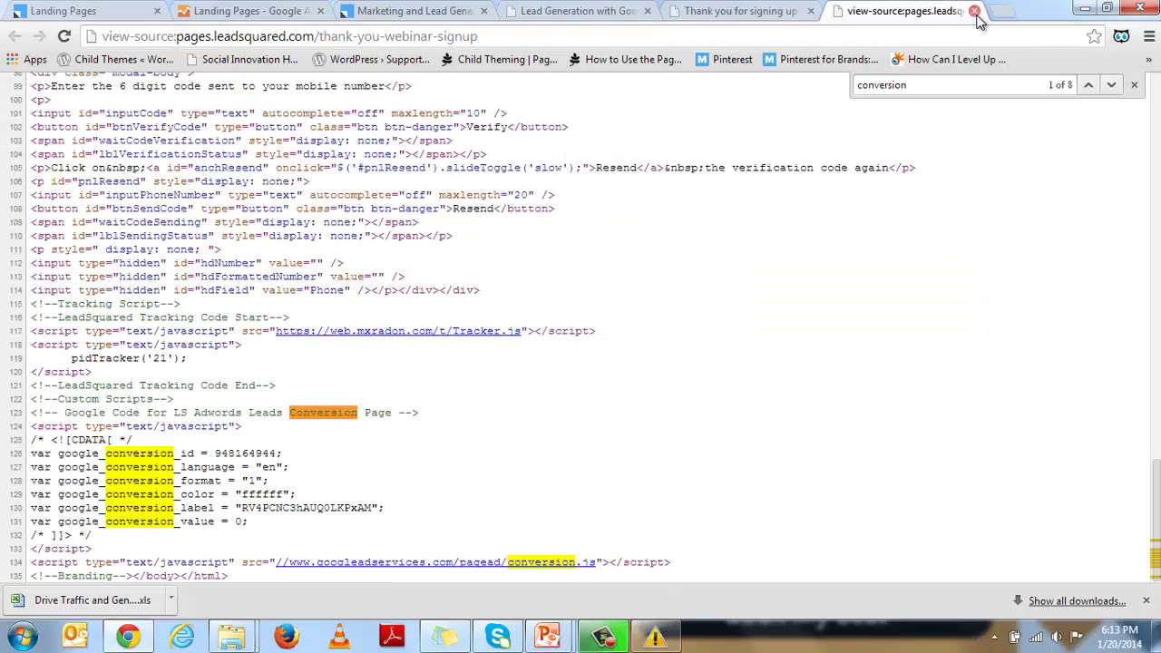
left_click(975, 11)
left_click(811, 11)
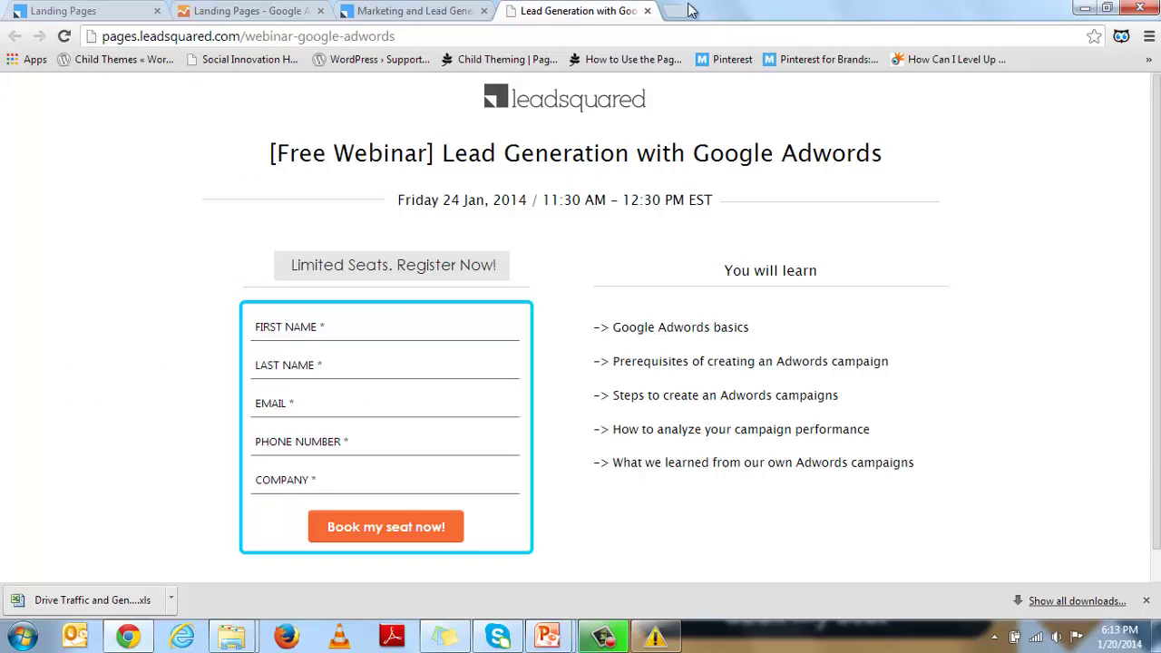
left_click(573, 33)
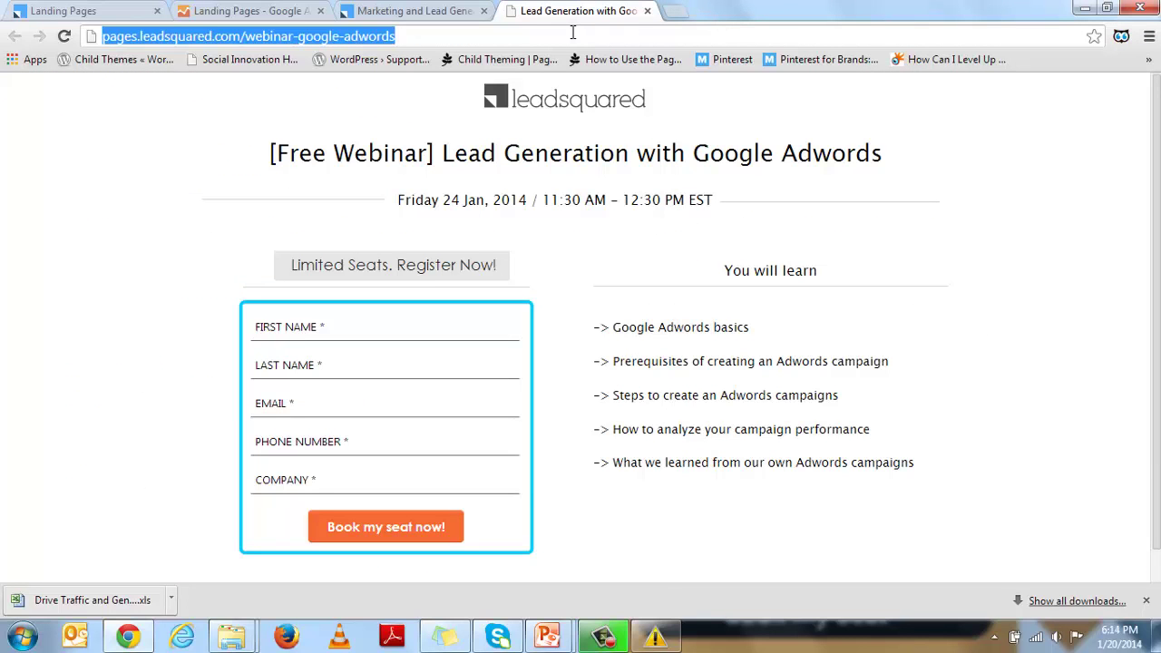
Reopen the webinar landing page from the link on the PowerPoint slide.
type("adwords.google.co.in")
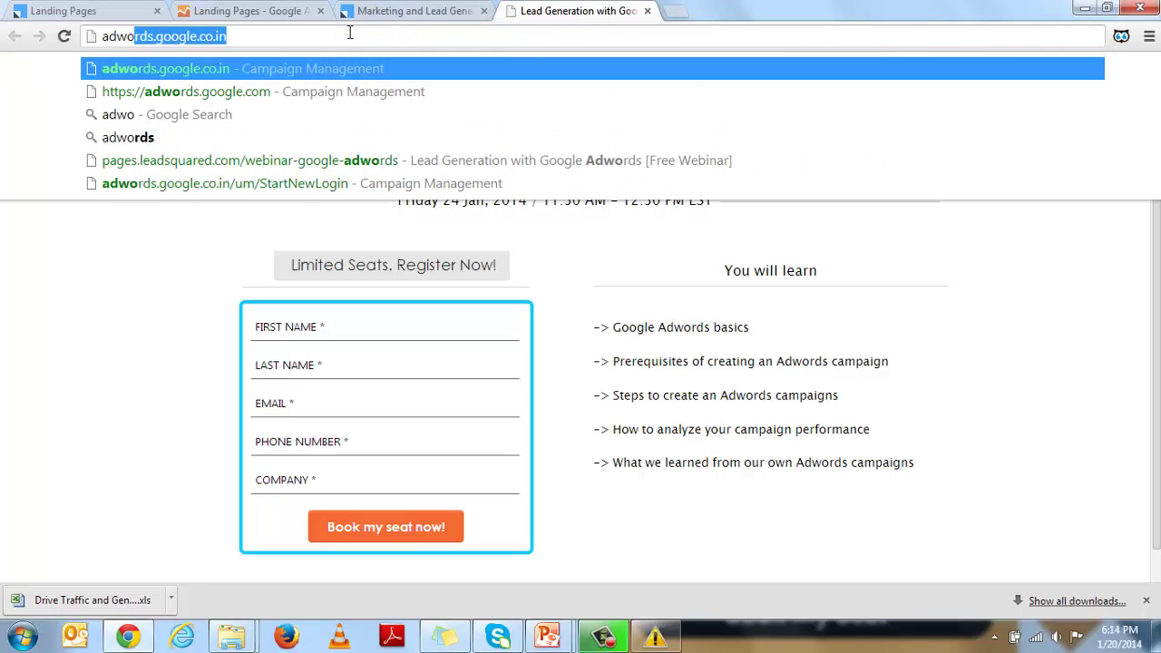
key("Left")
key("Left")
key("Left")
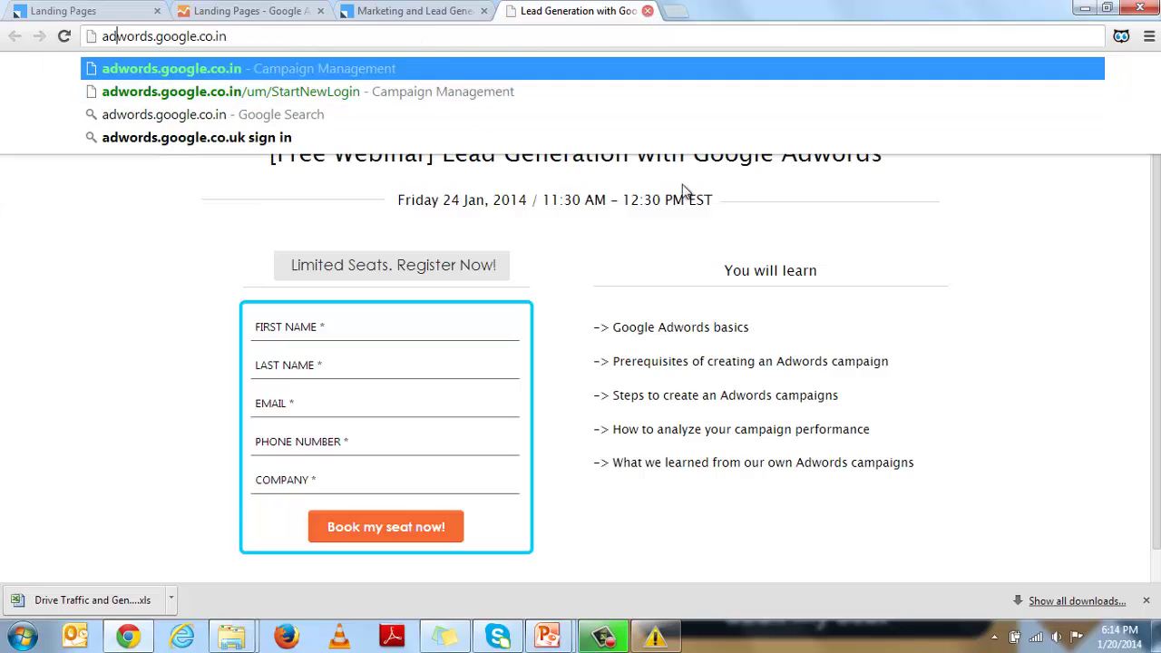
left_click(647, 11)
mouse_move(547, 635)
left_click(664, 560)
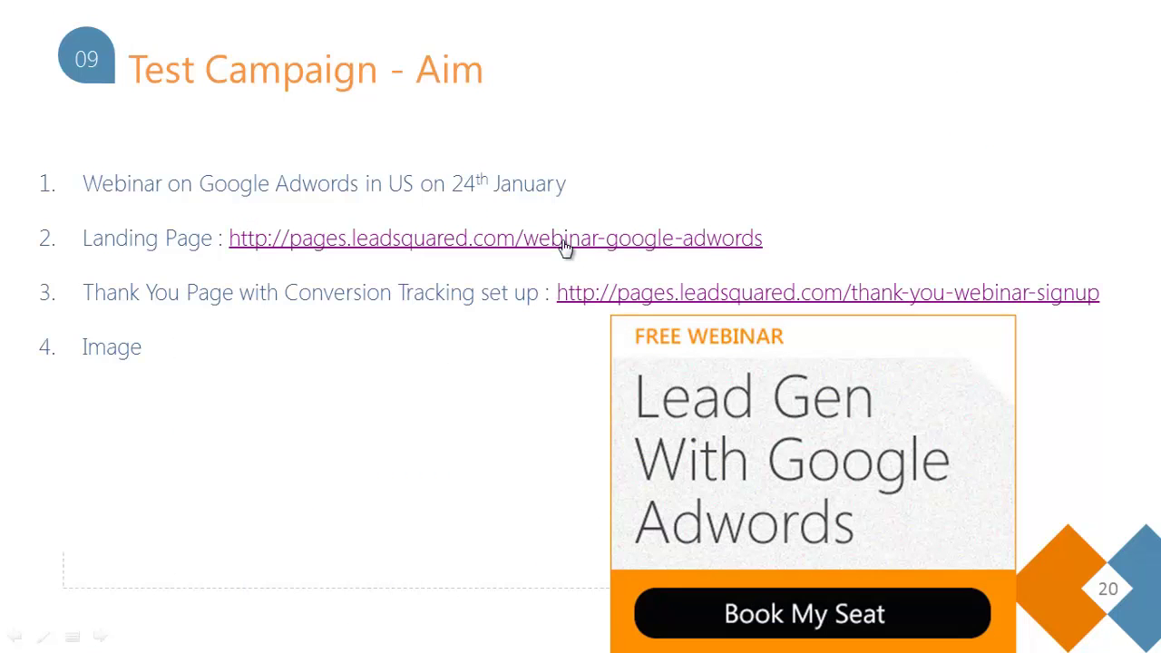
left_click(562, 241)
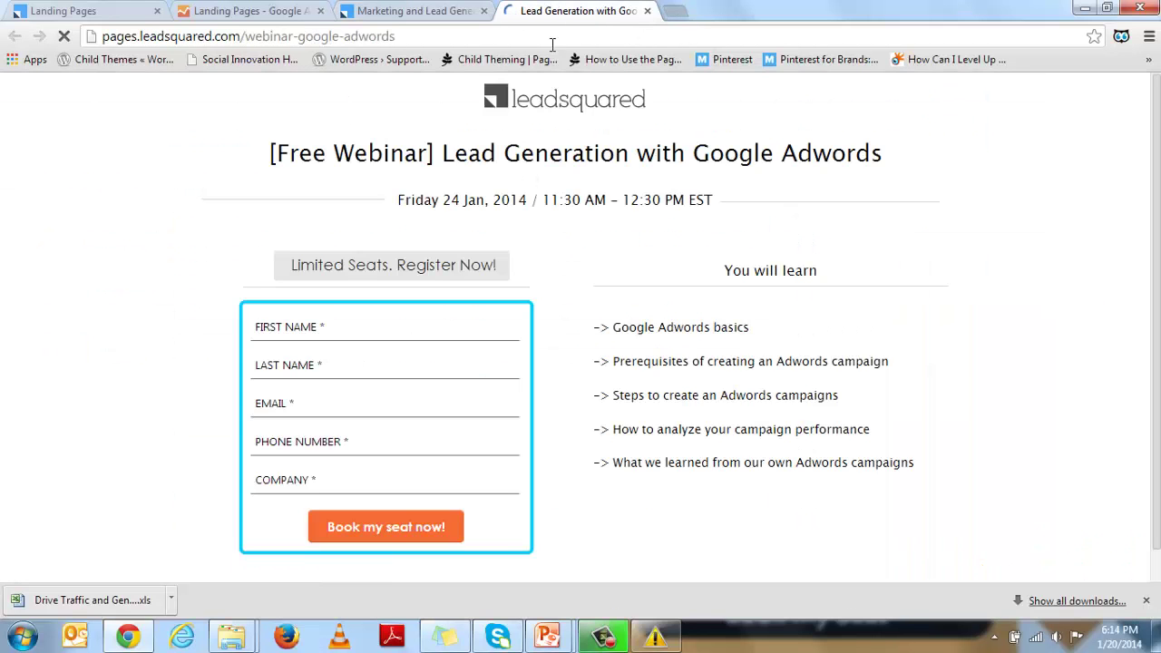
Load the AdWords site in a new browser tab.
key("ctrl+t")
type("adwords.google.co.in")
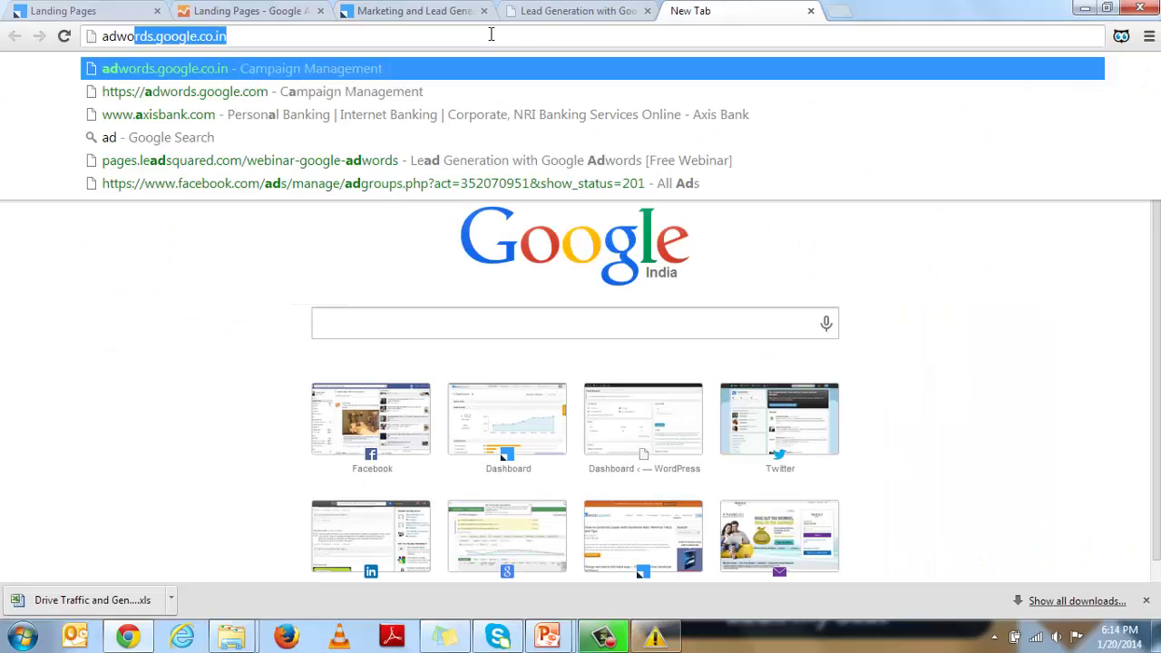
key("Return")
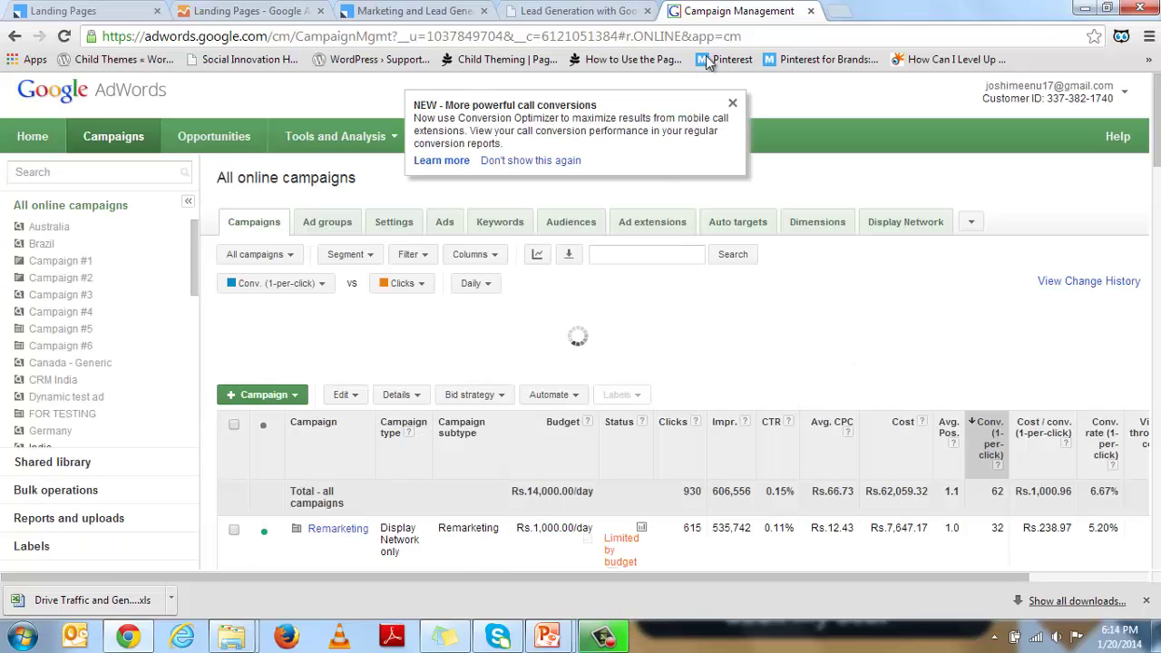
Dismiss the call conversions announcement and start a new Display Network only campaign.
left_click(732, 102)
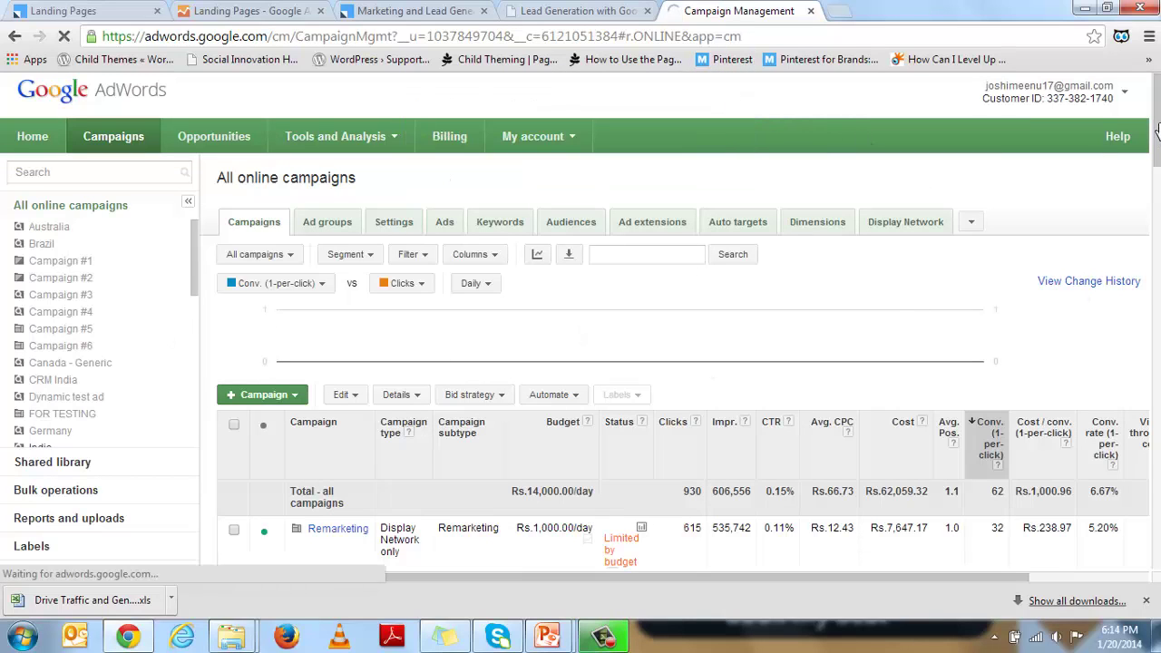
left_click_drag(1157, 161, 1157, 186)
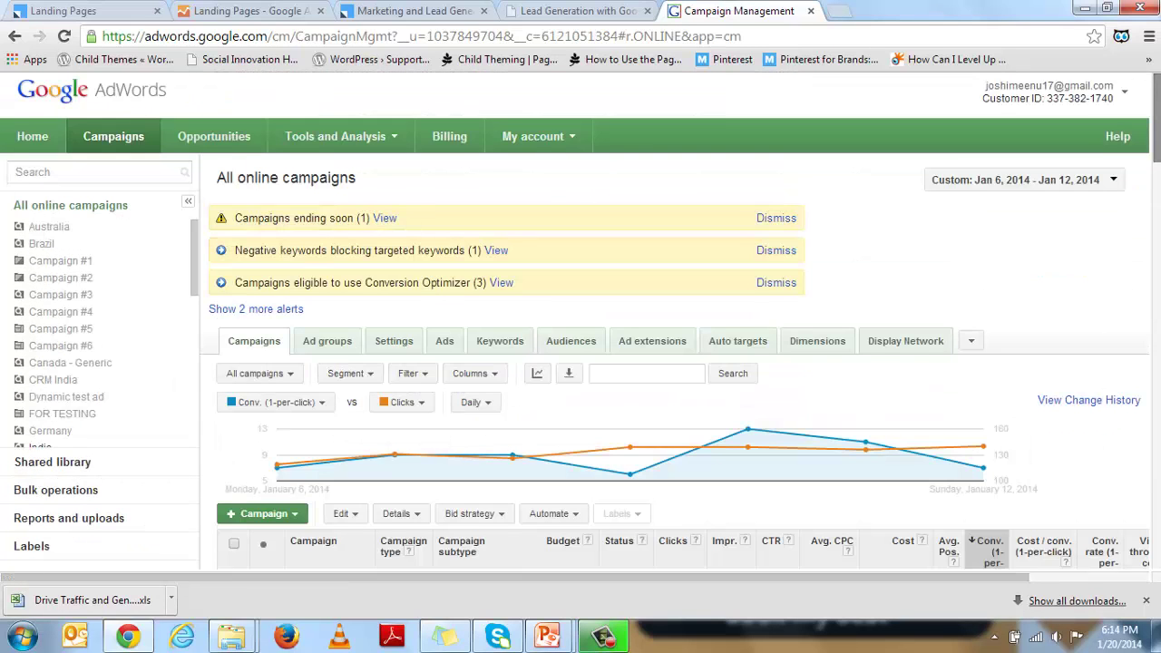
scroll(302, 263, "down", 3)
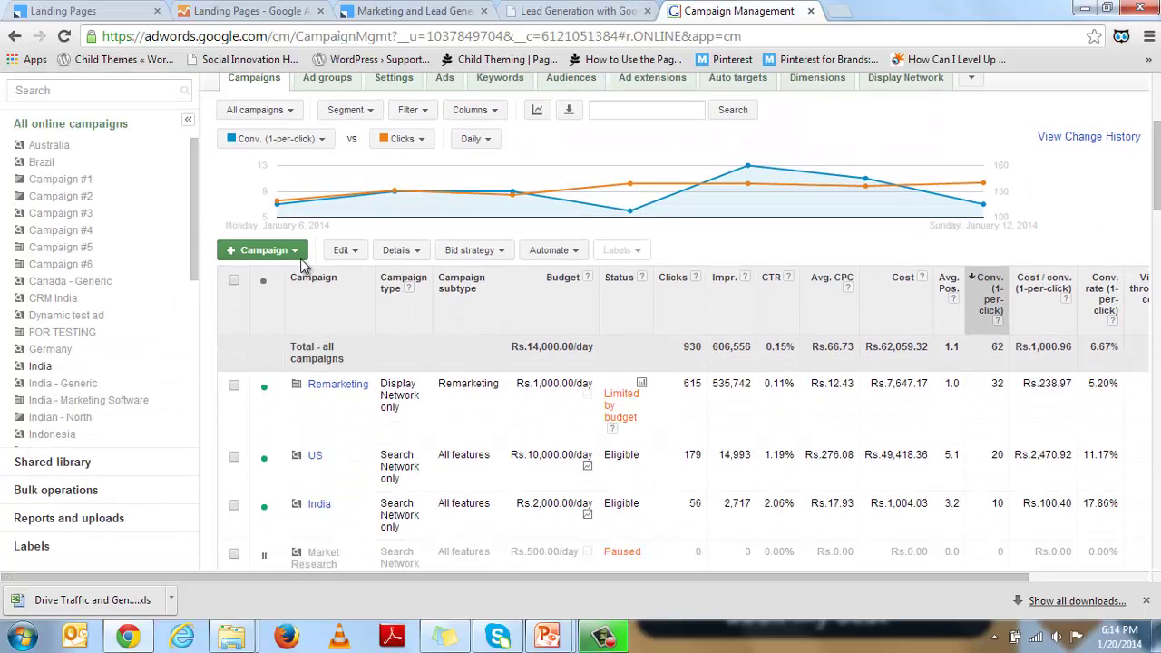
left_click(278, 255)
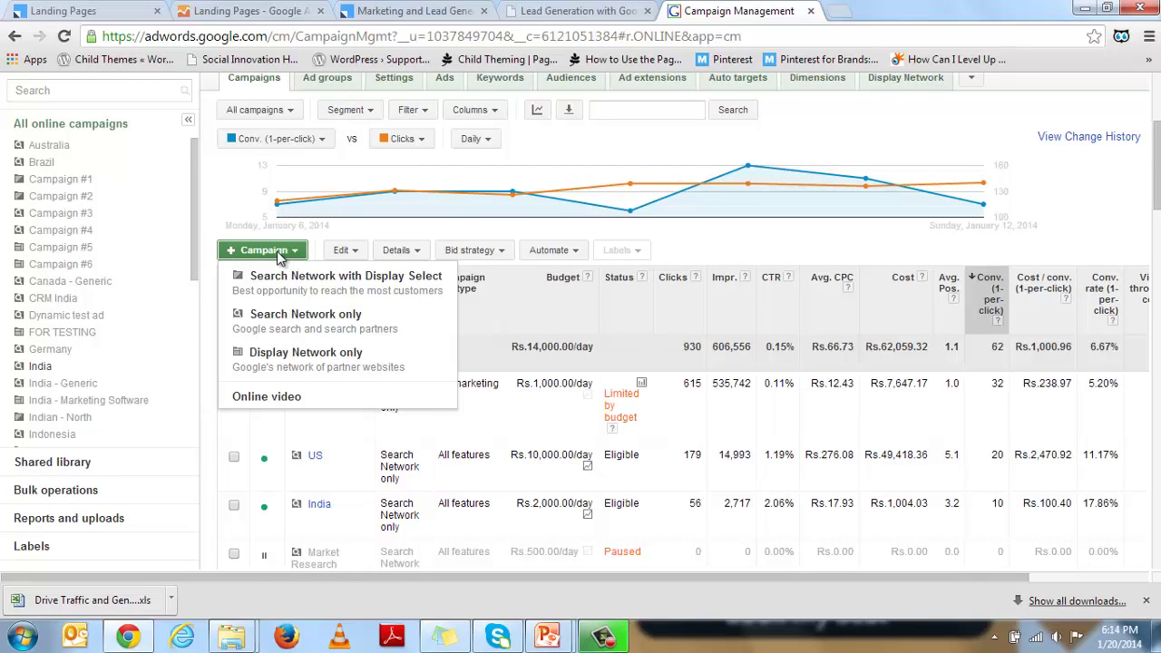
left_click(315, 367)
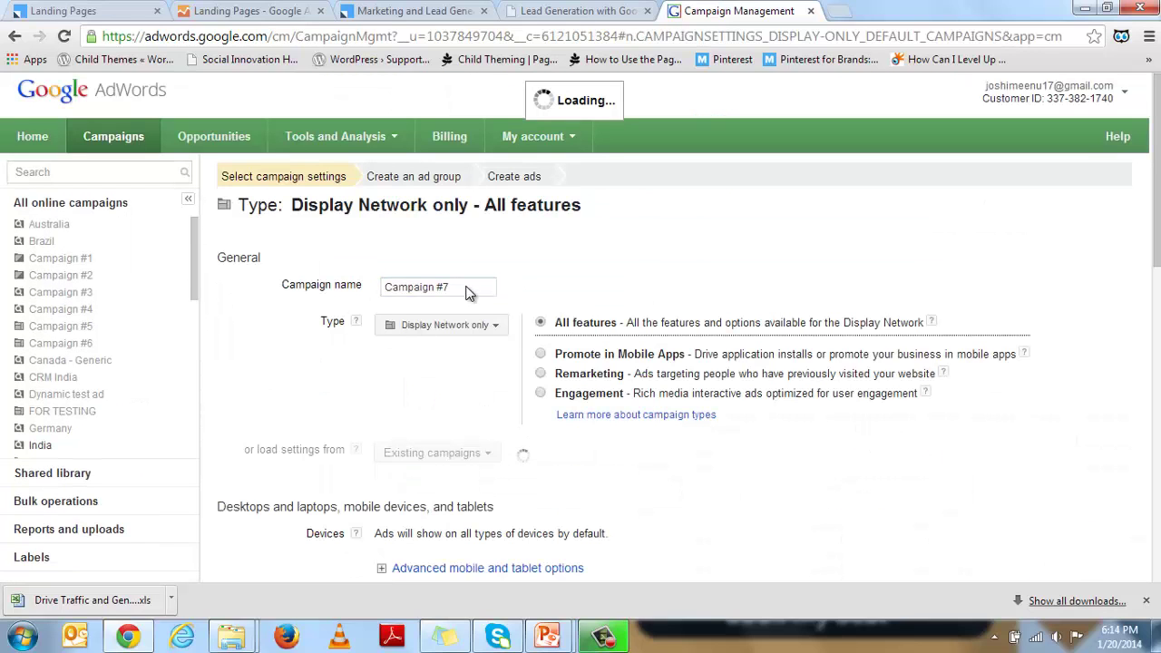
Rename the campaign from 'Campaign #7' to 'Google Adwords US Webinar Test'.
double_click(418, 287)
triple_click(417, 286)
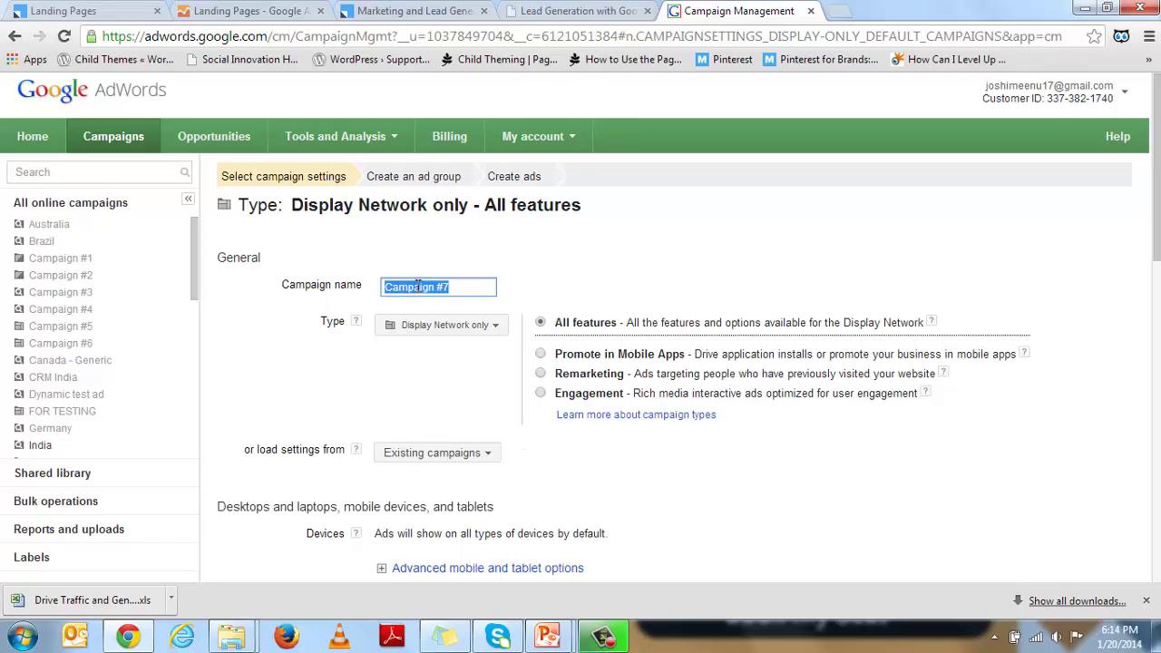
type("Google Adwords US")
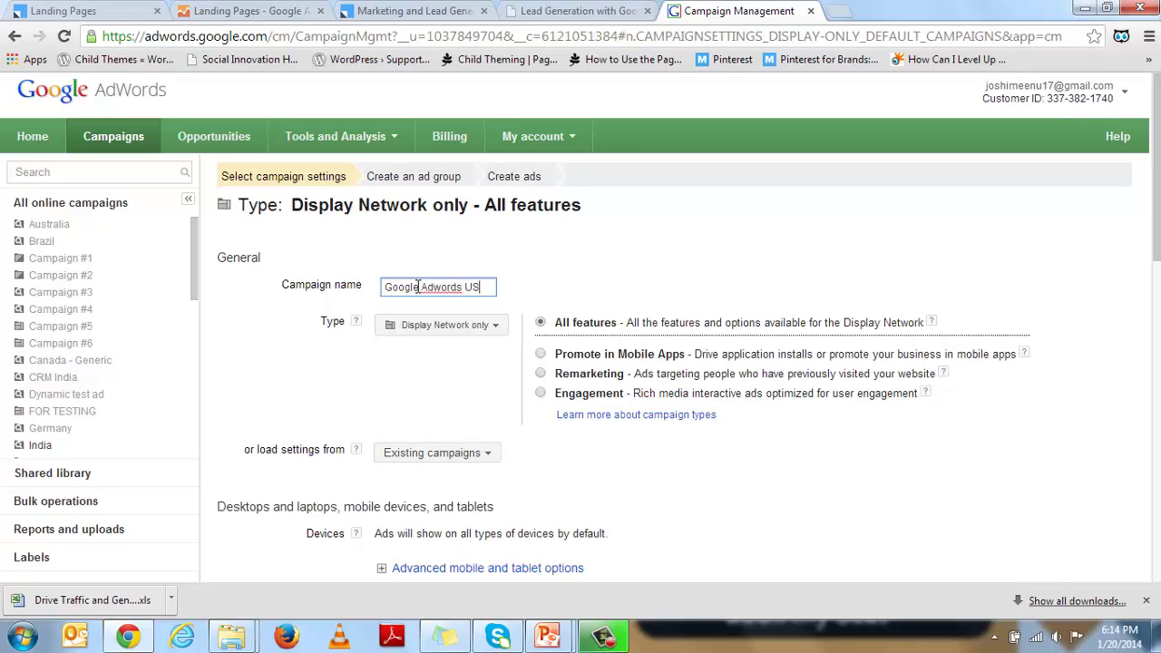
type(" Webinar")
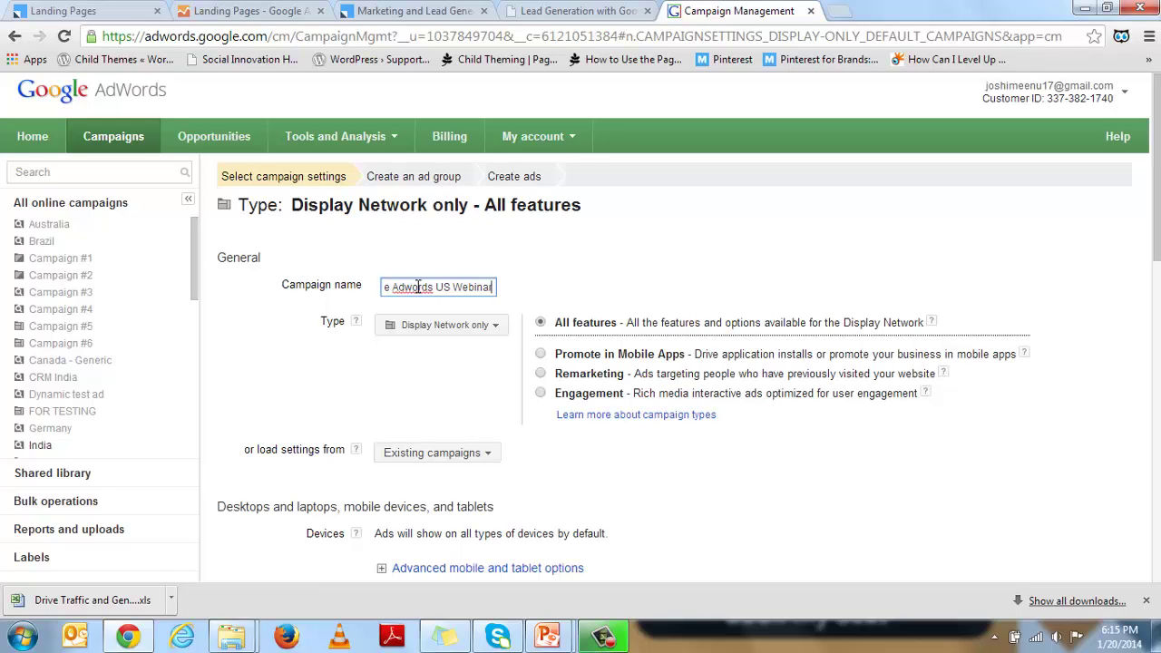
type(" Test")
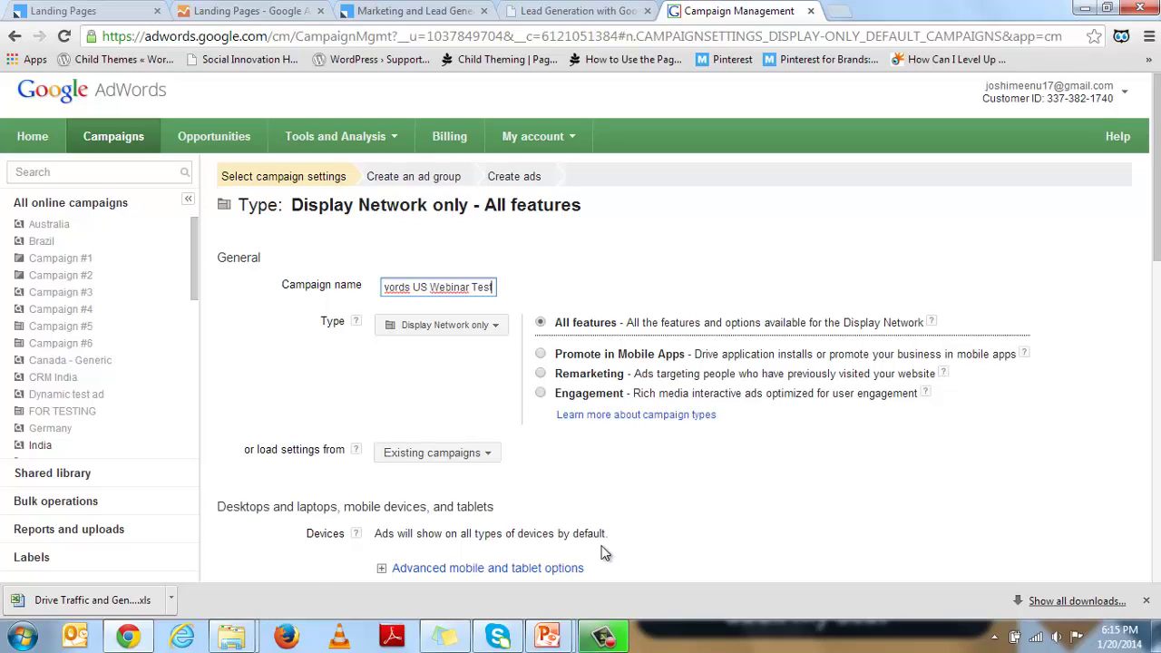
scroll(608, 551, "down", 1)
scroll(607, 551, "down", 2)
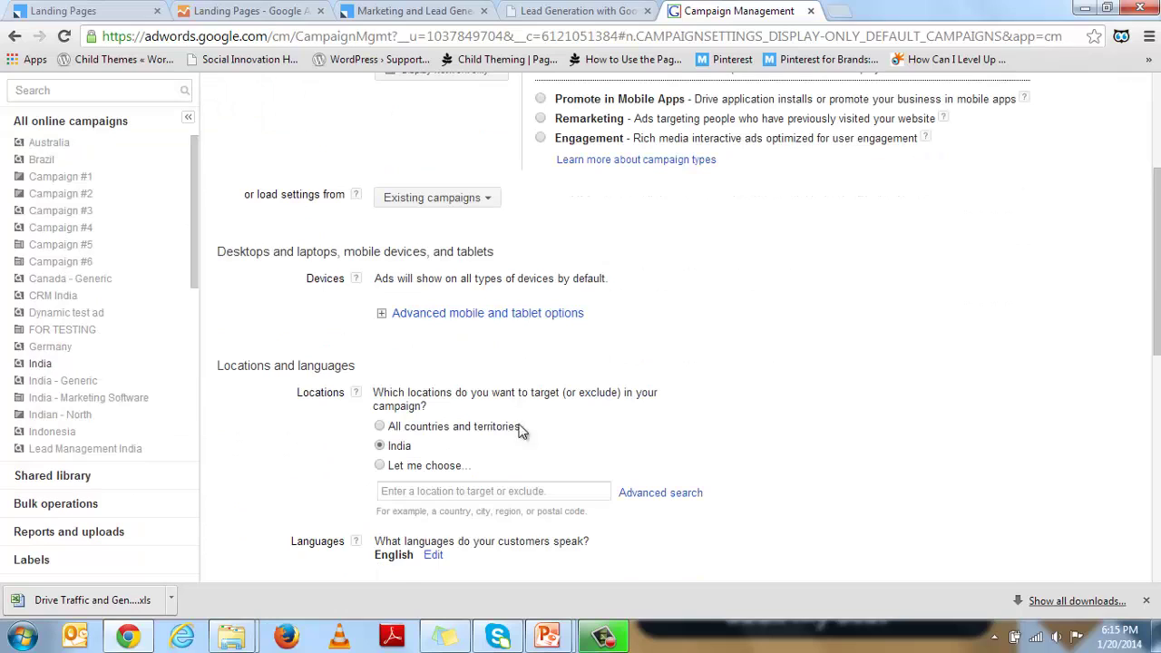
Replace India with United States and Canada as the targeted locations.
left_click(387, 317)
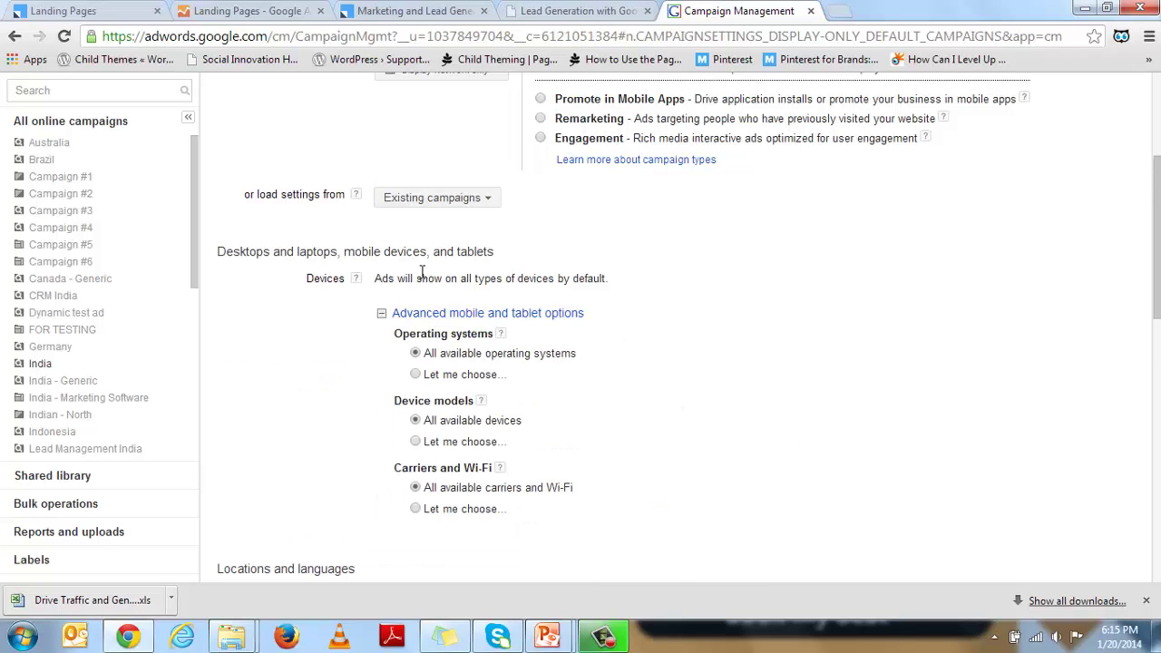
scroll(813, 472, "down", 2)
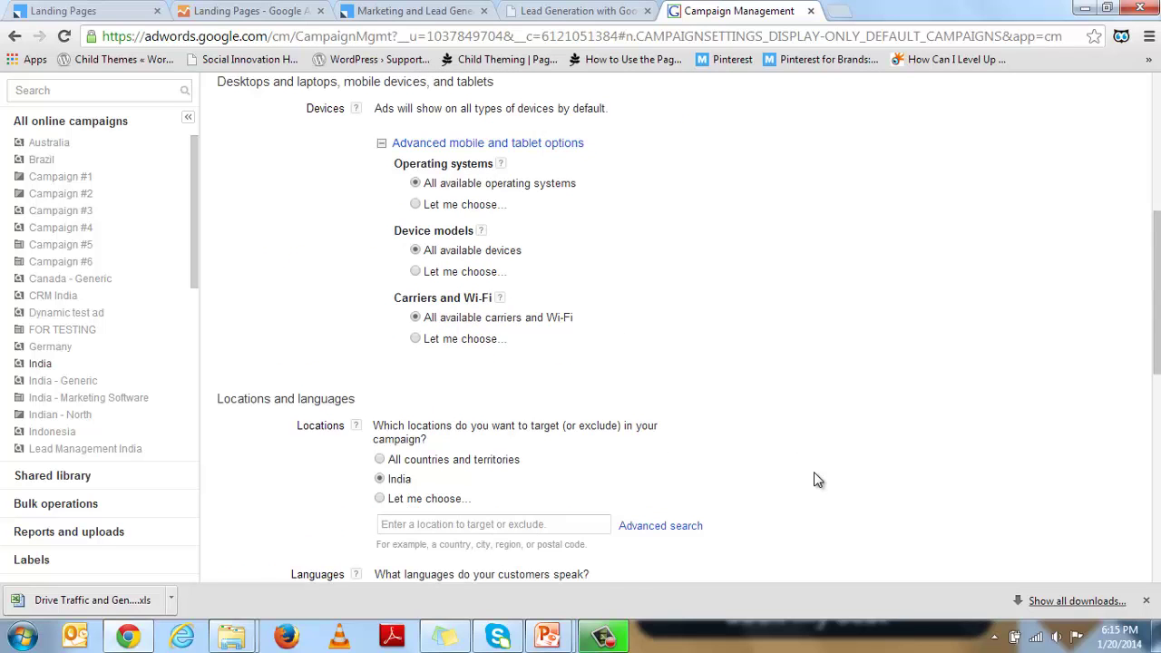
scroll(814, 472, "down", 2)
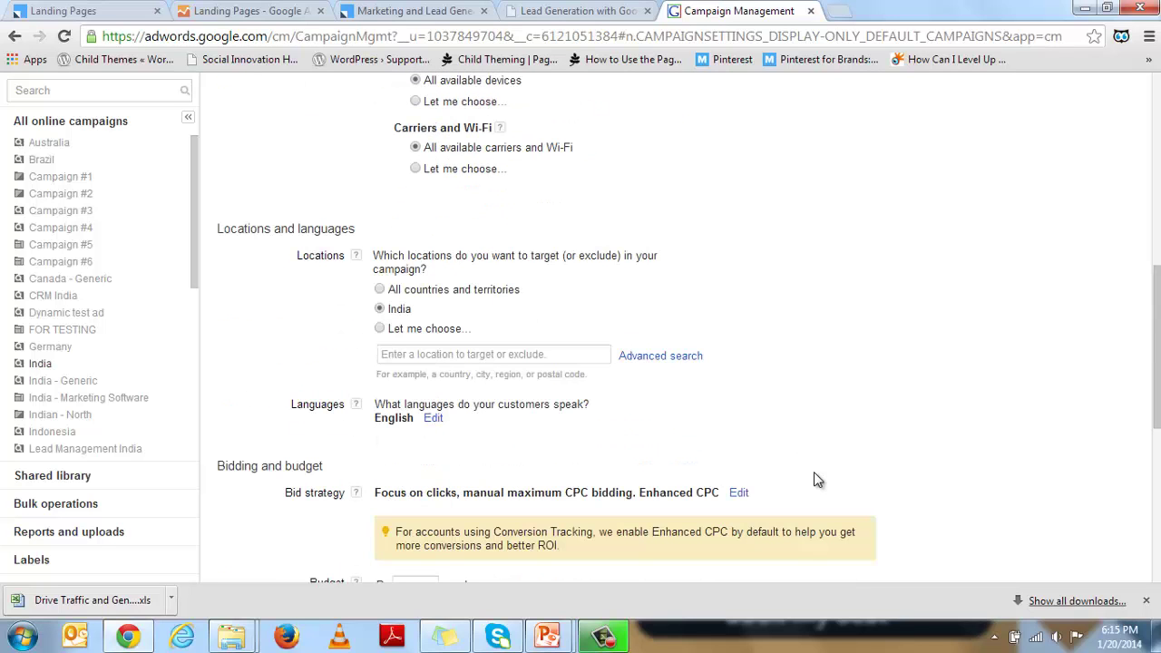
left_click(380, 329)
left_click(475, 334)
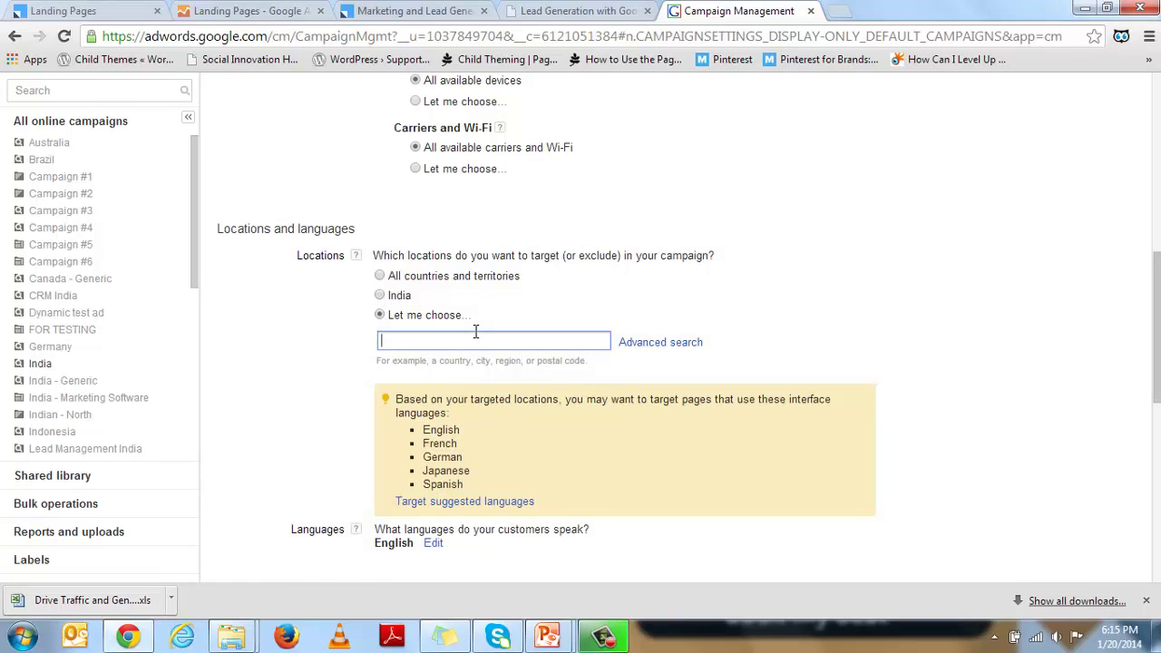
type("us")
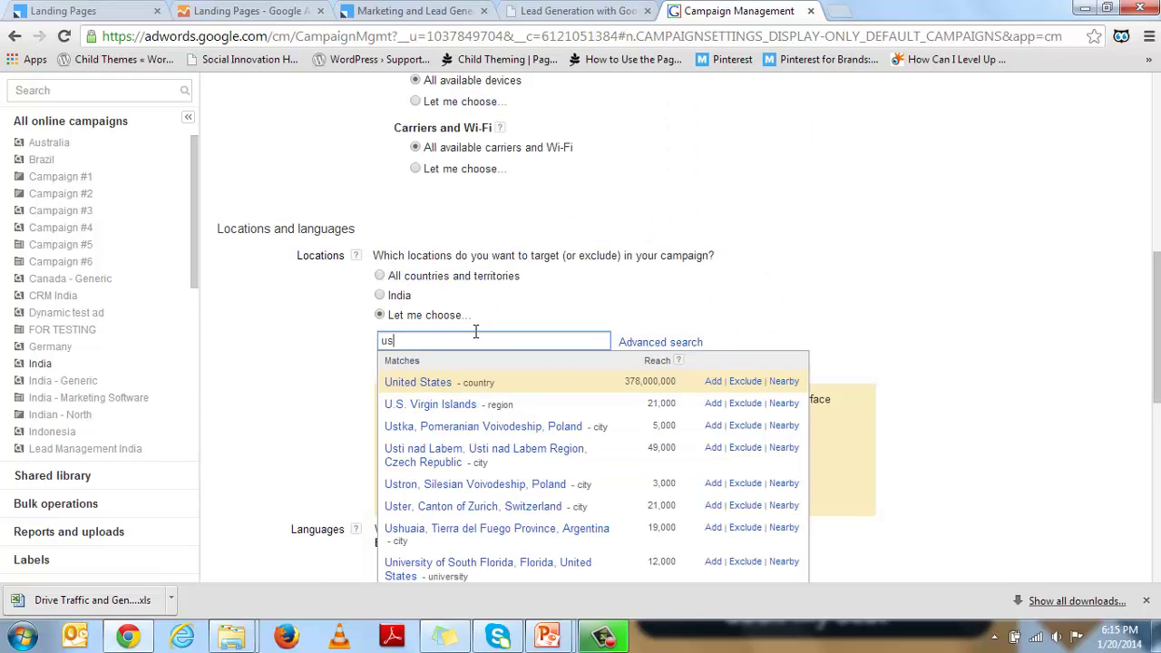
left_click(423, 385)
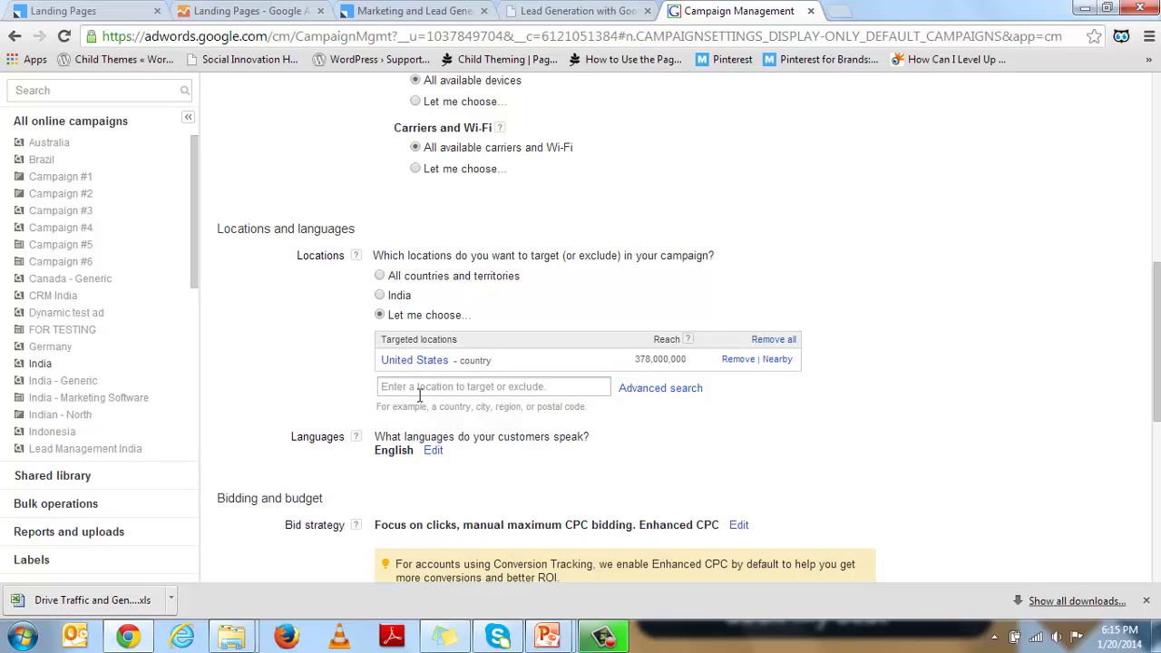
type("cana")
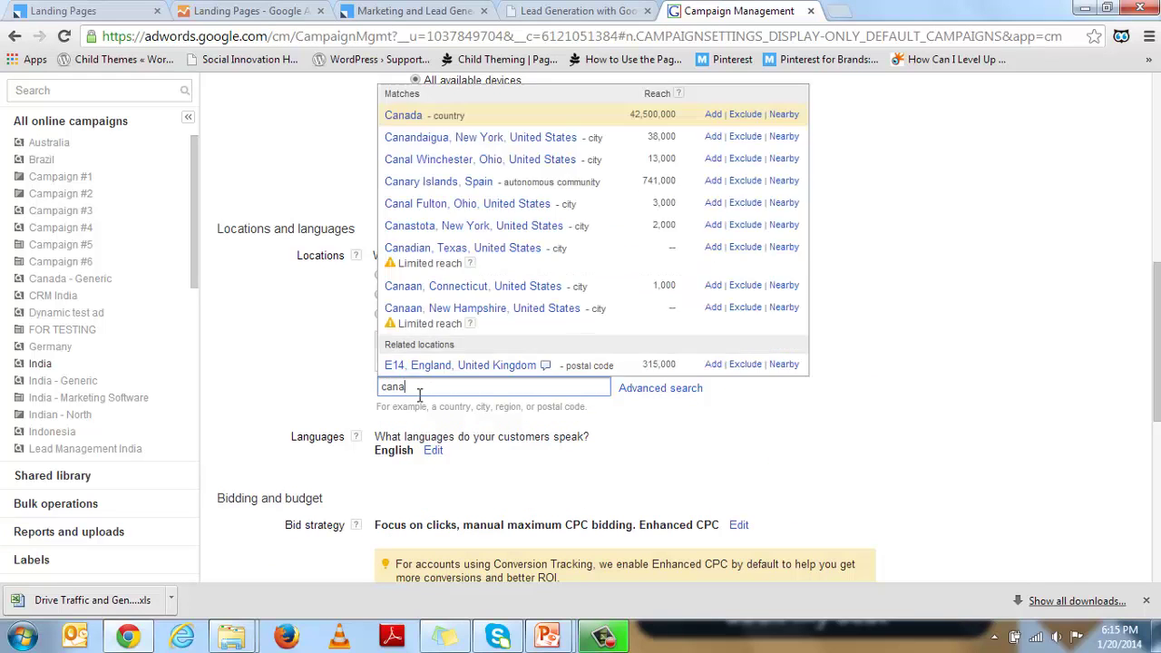
left_click(405, 118)
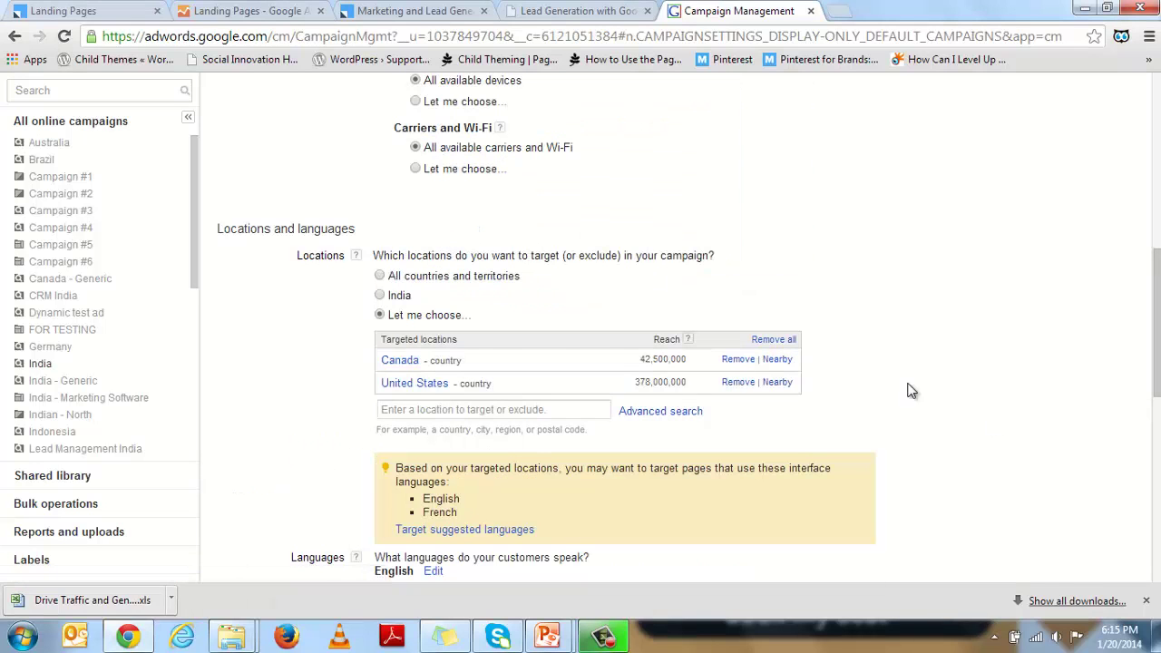
Review the campaign's English language setting.
scroll(887, 509, "down", 2)
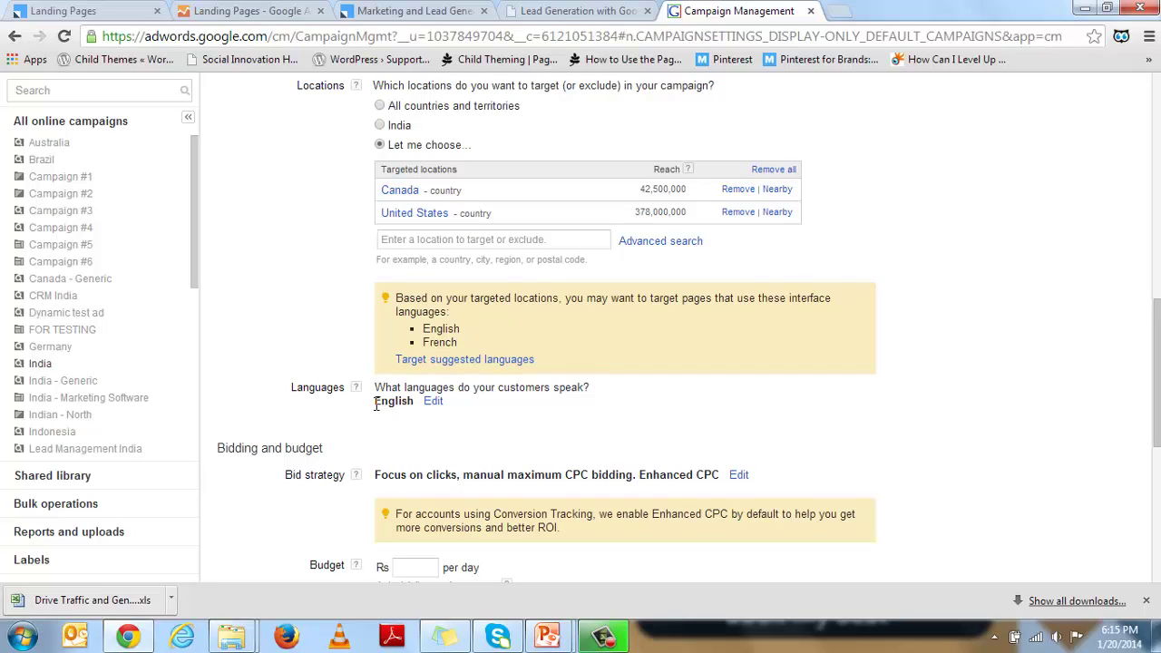
left_click_drag(376, 404, 415, 403)
left_click(698, 432)
scroll(526, 426, "down", 1)
left_click_drag(376, 315, 413, 315)
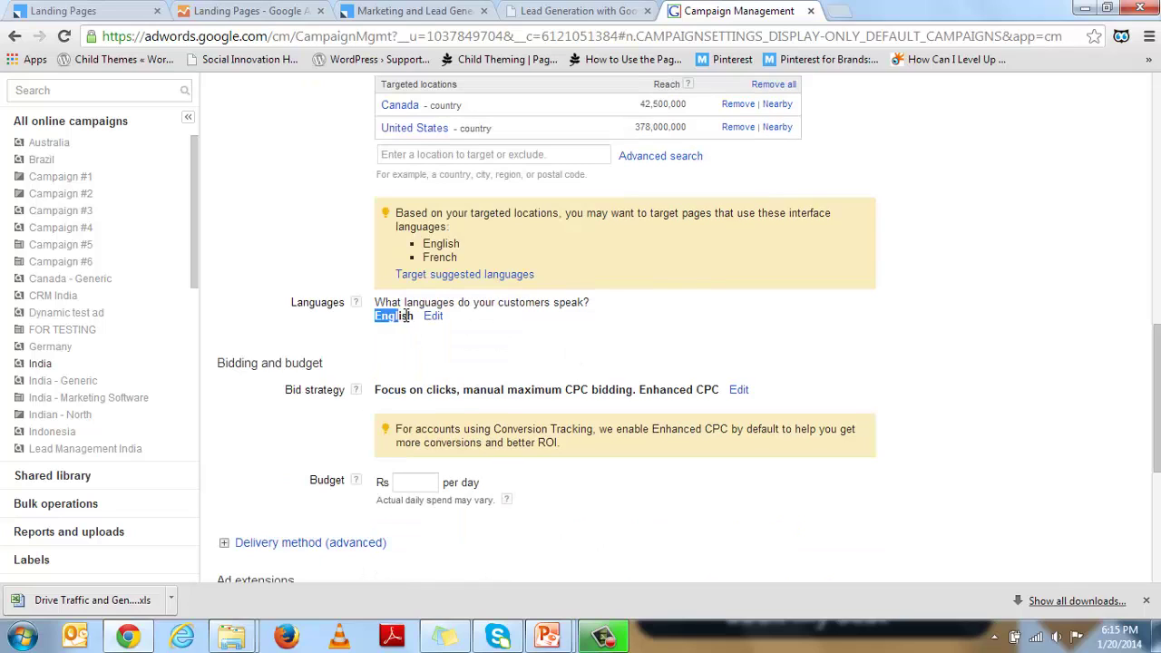
left_click(650, 350)
Let AdWords set bids to maximize clicks and set a Rs 1000 daily budget.
left_click(740, 391)
scroll(939, 476, "down", 2)
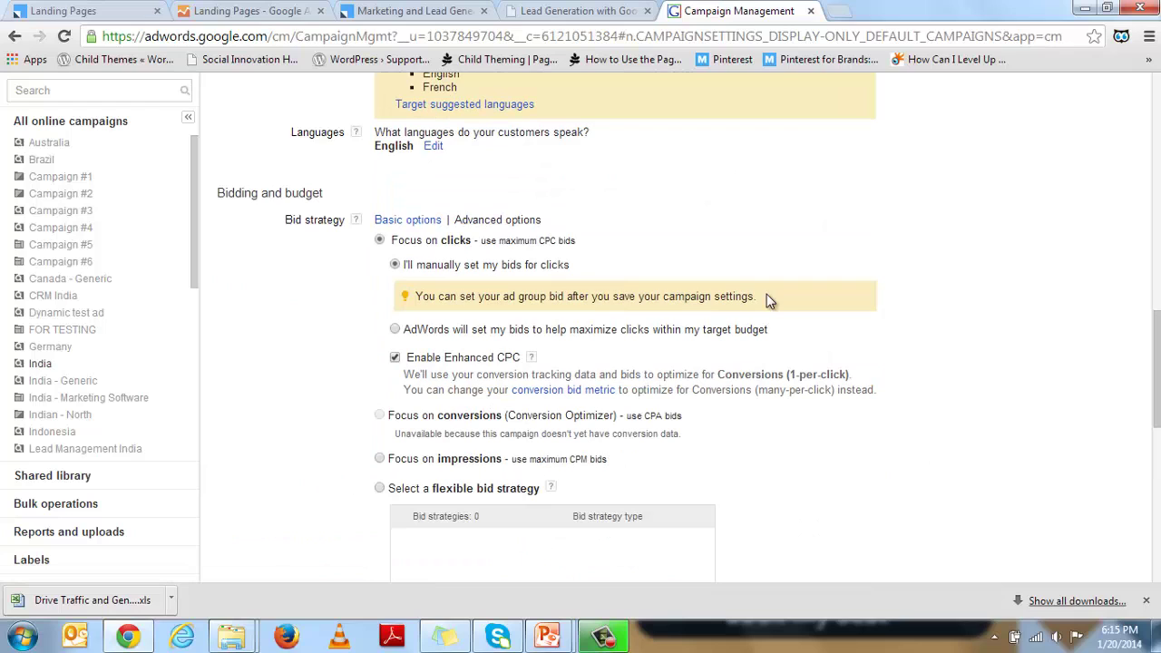
left_click(394, 329)
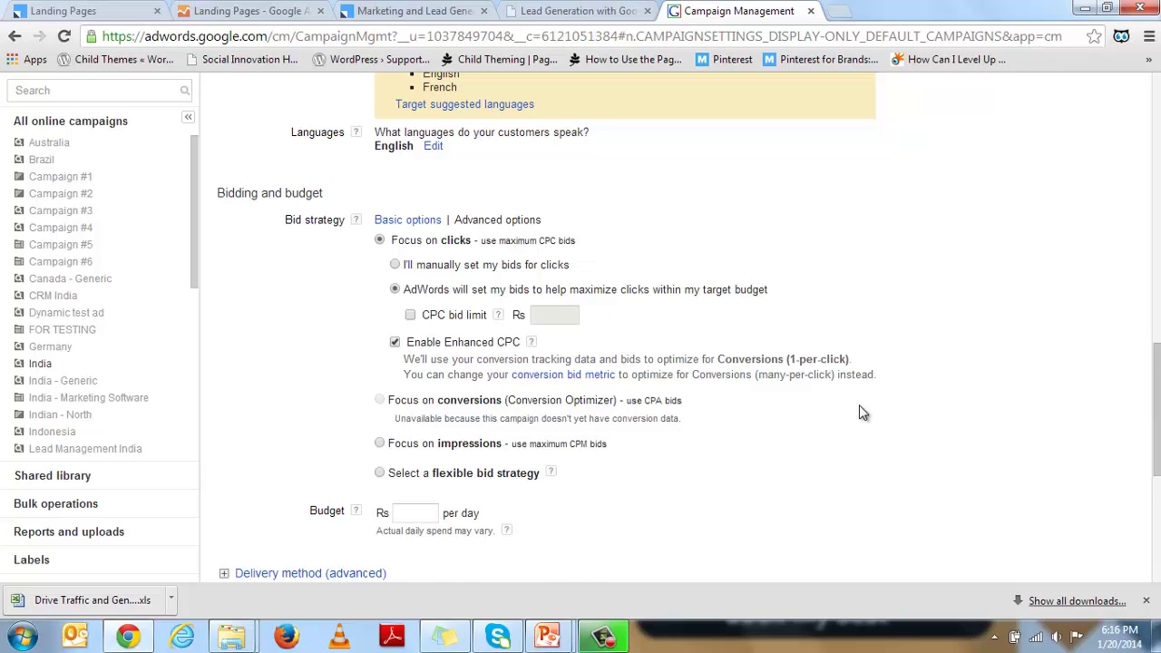
scroll(863, 413, "down", 1)
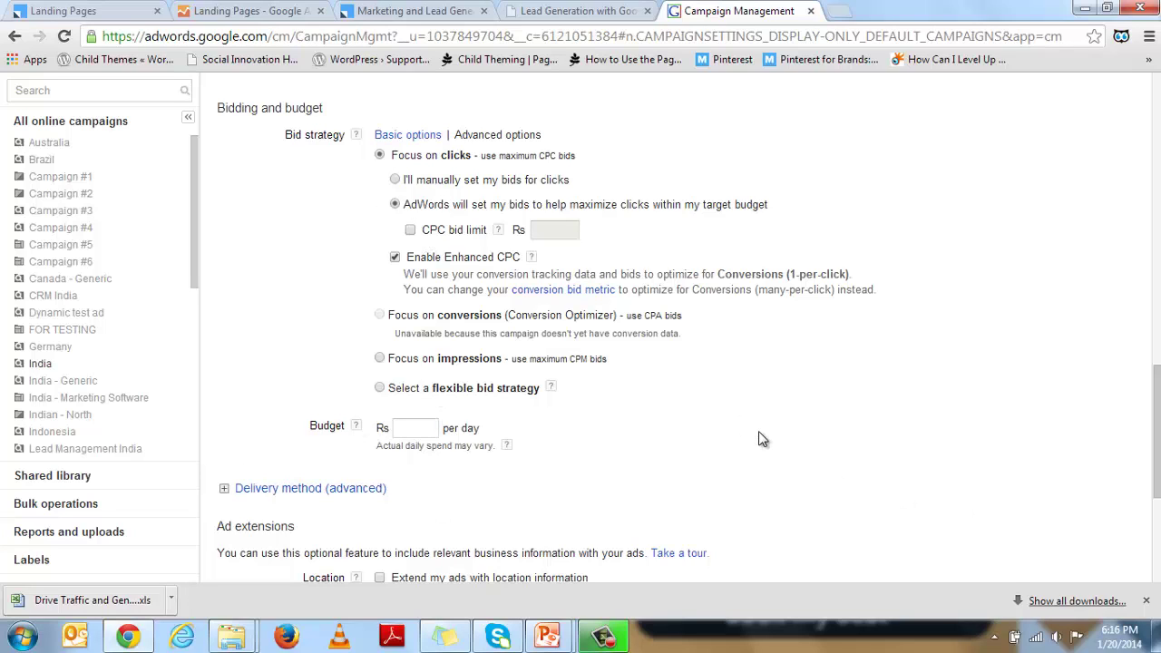
left_click(420, 430)
left_click(657, 423)
Set the campaign end date to Jan 24, 2014 and review the end-date warning.
scroll(639, 428, "up", 1)
scroll(714, 430, "down", 3)
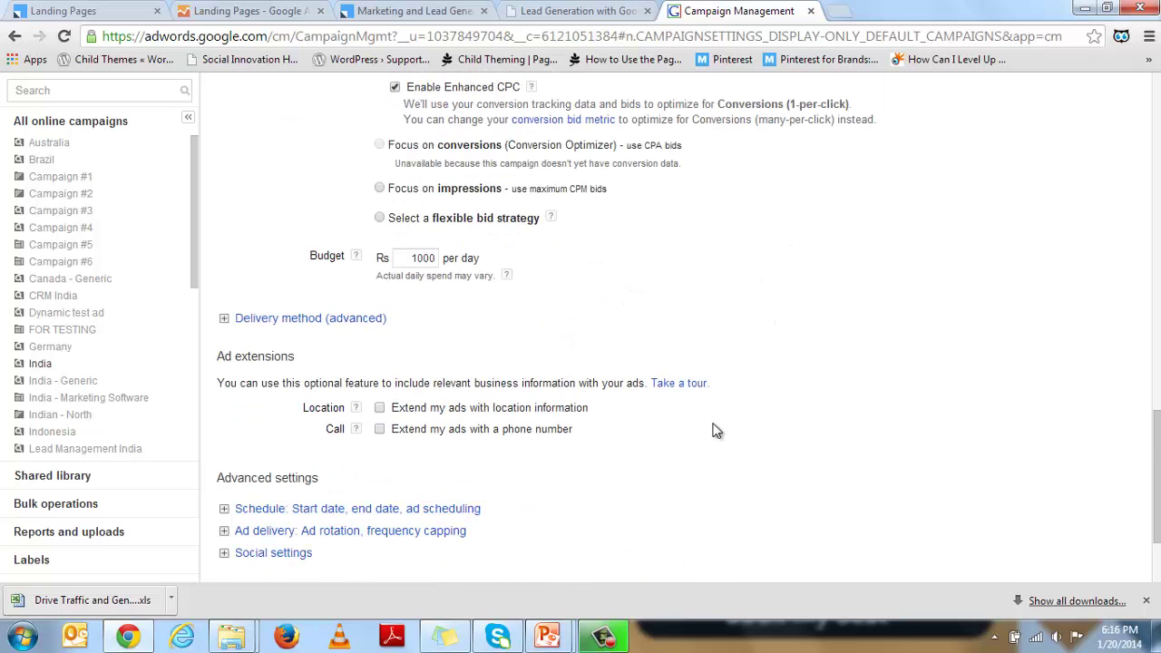
scroll(715, 430, "down", 3)
left_click(225, 176)
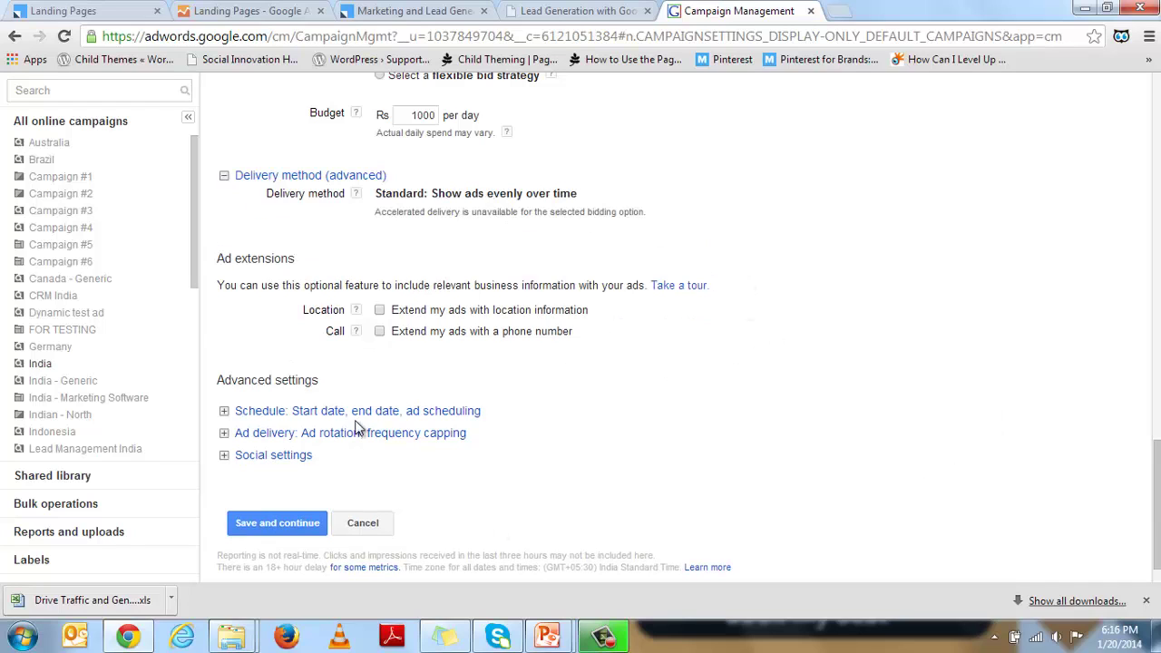
left_click(225, 413)
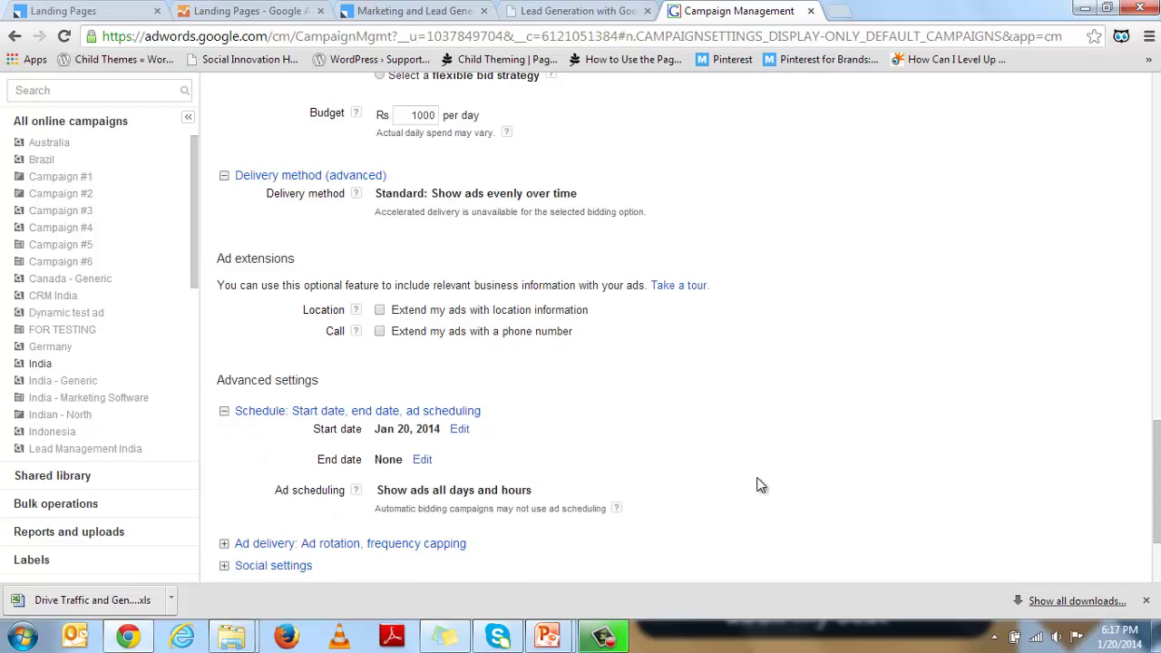
scroll(816, 486, "down", 3)
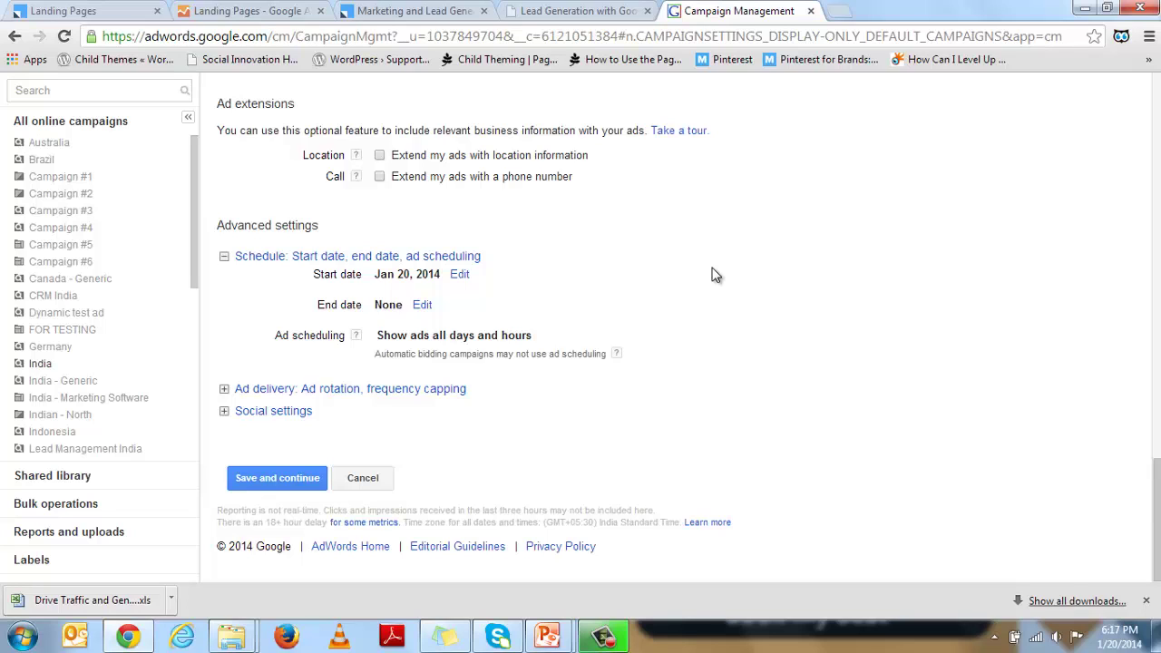
left_click(423, 305)
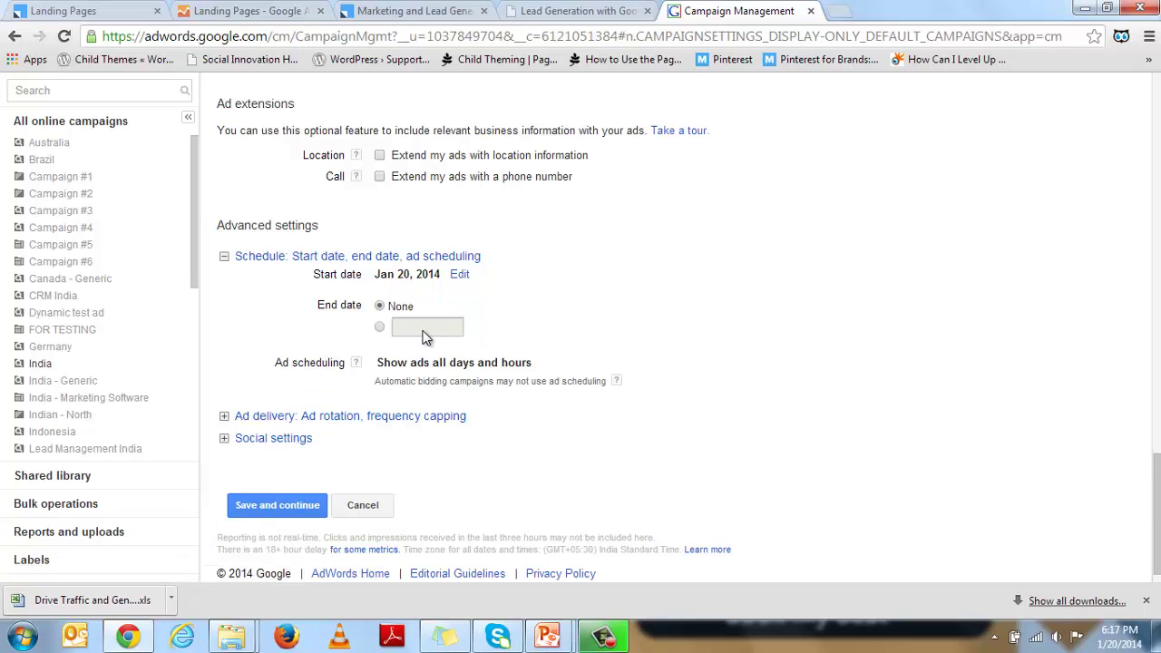
left_click(417, 327)
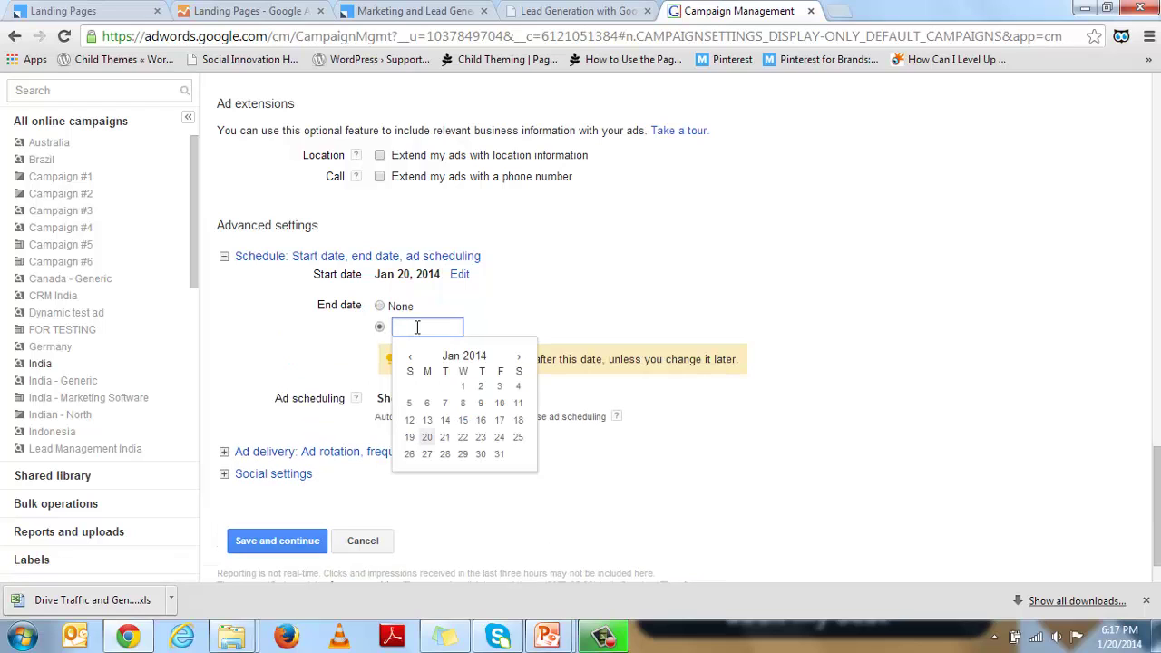
left_click(499, 437)
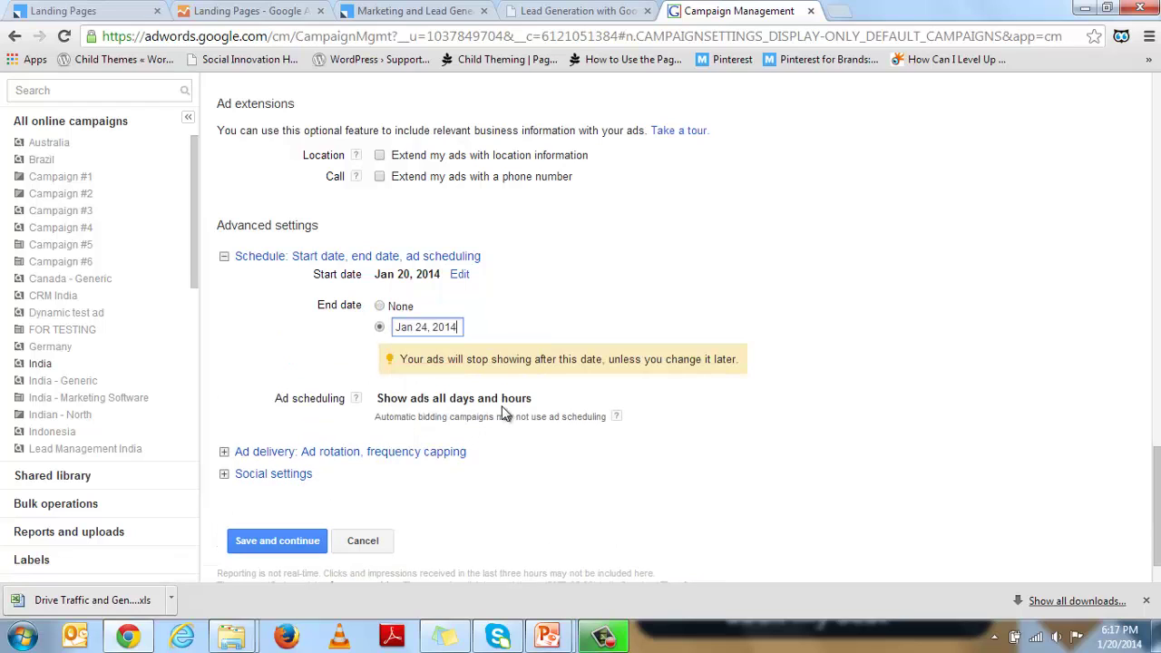
left_click(824, 286)
left_click_drag(478, 358, 742, 360)
left_click(866, 384)
scroll(831, 476, "down", 1)
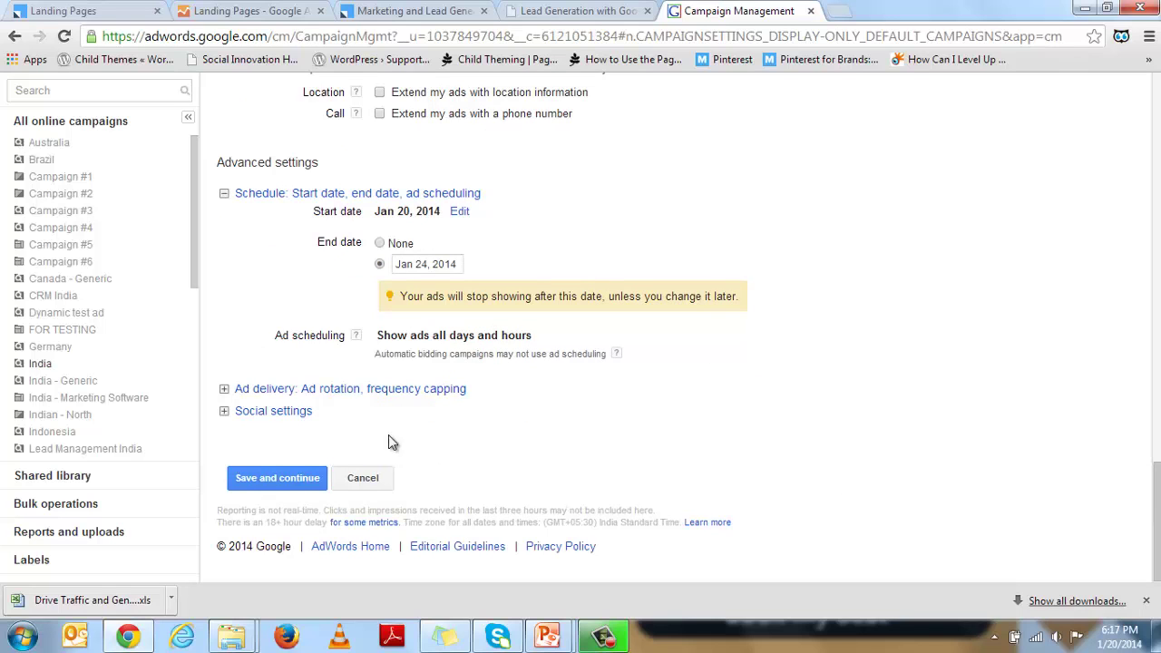
Set ad rotation to optimize for conversions and review the social settings.
left_click(224, 389)
scroll(721, 472, "down", 1)
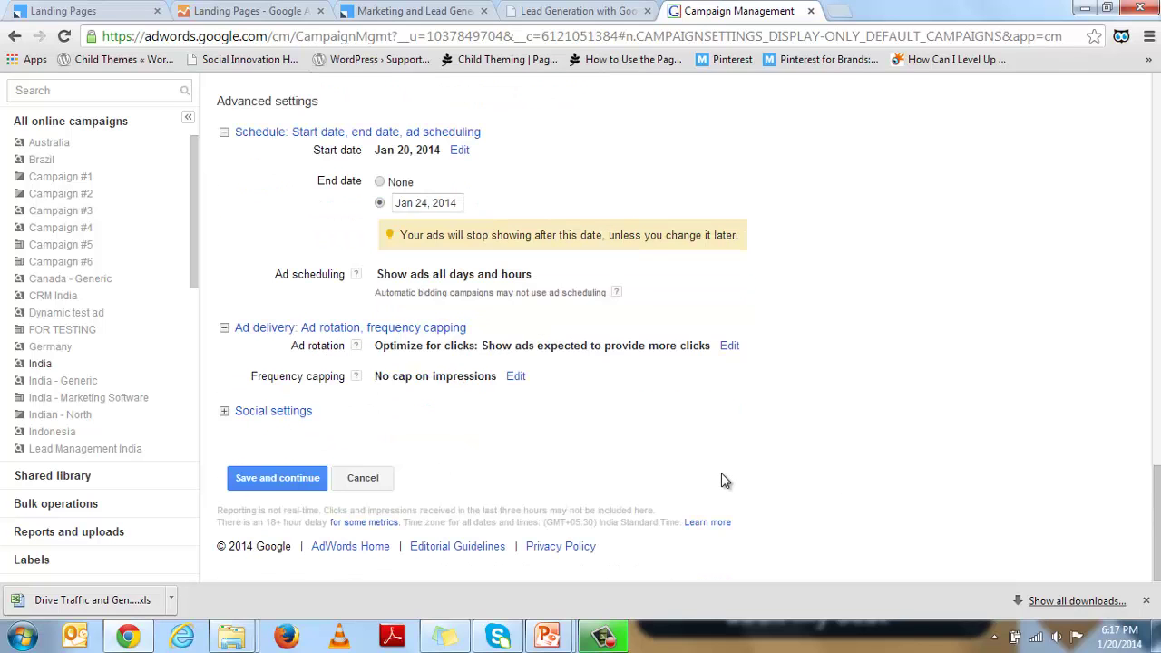
left_click(730, 346)
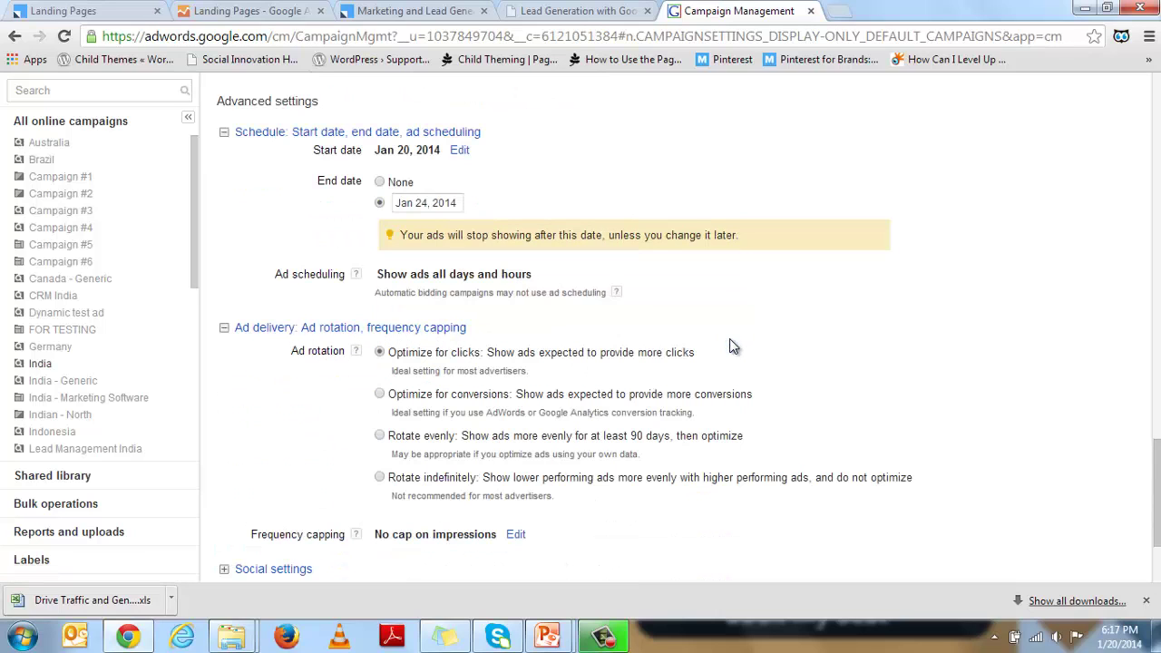
left_click(380, 395)
scroll(1133, 487, "up", 4)
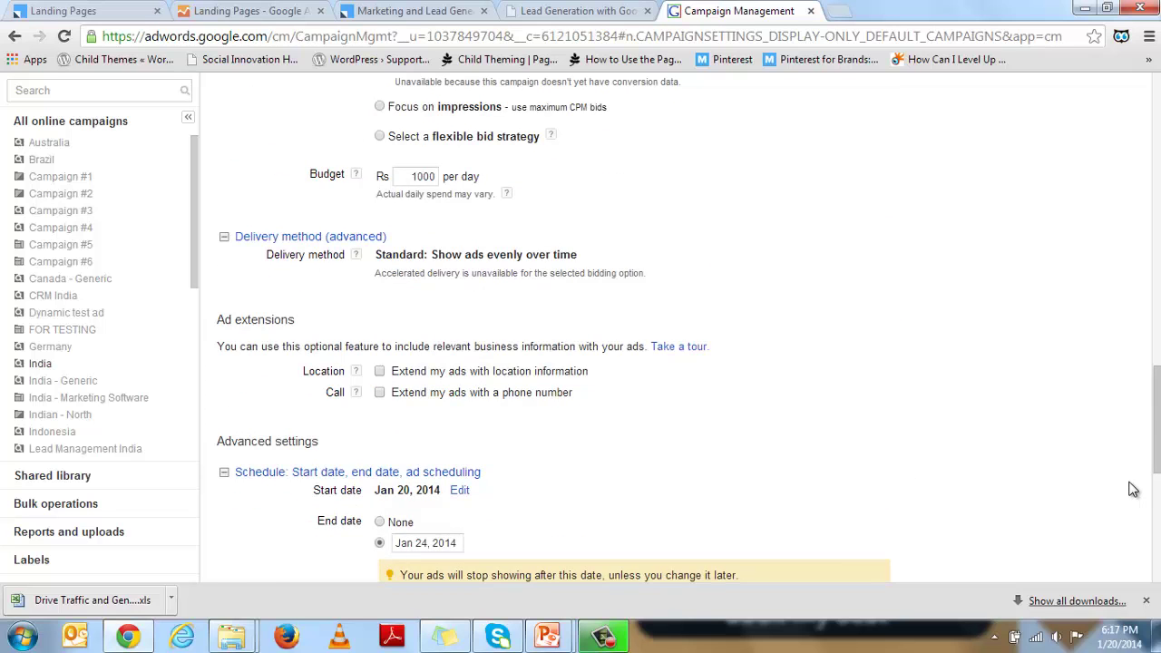
scroll(1134, 490, "up", 3)
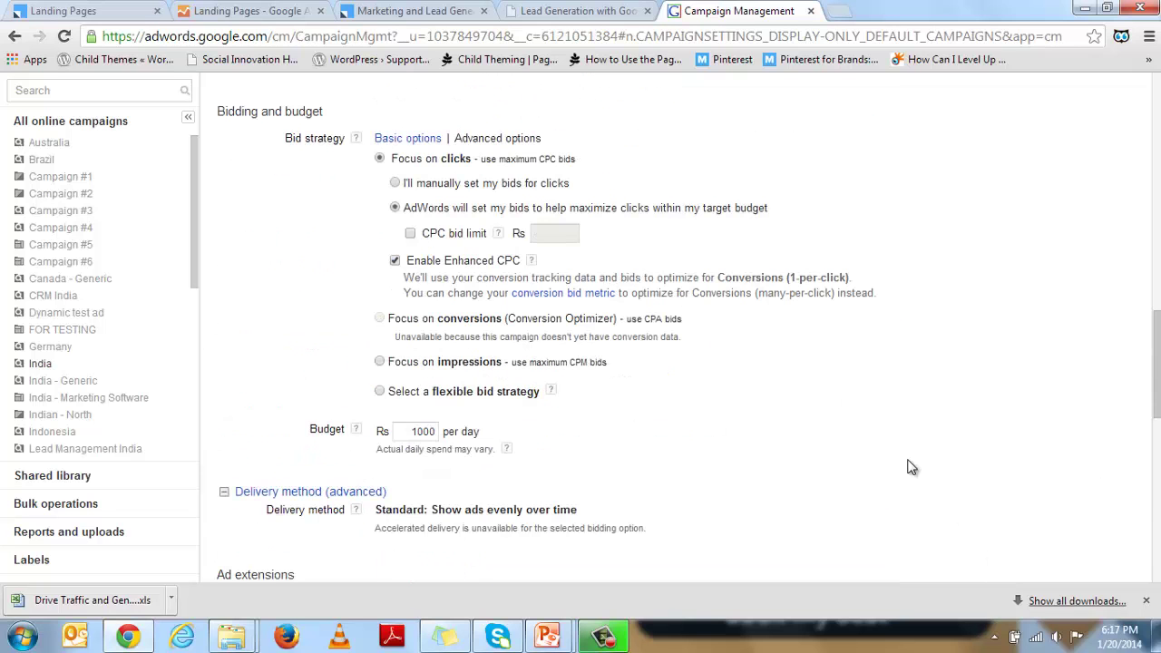
scroll(912, 467, "down", 9)
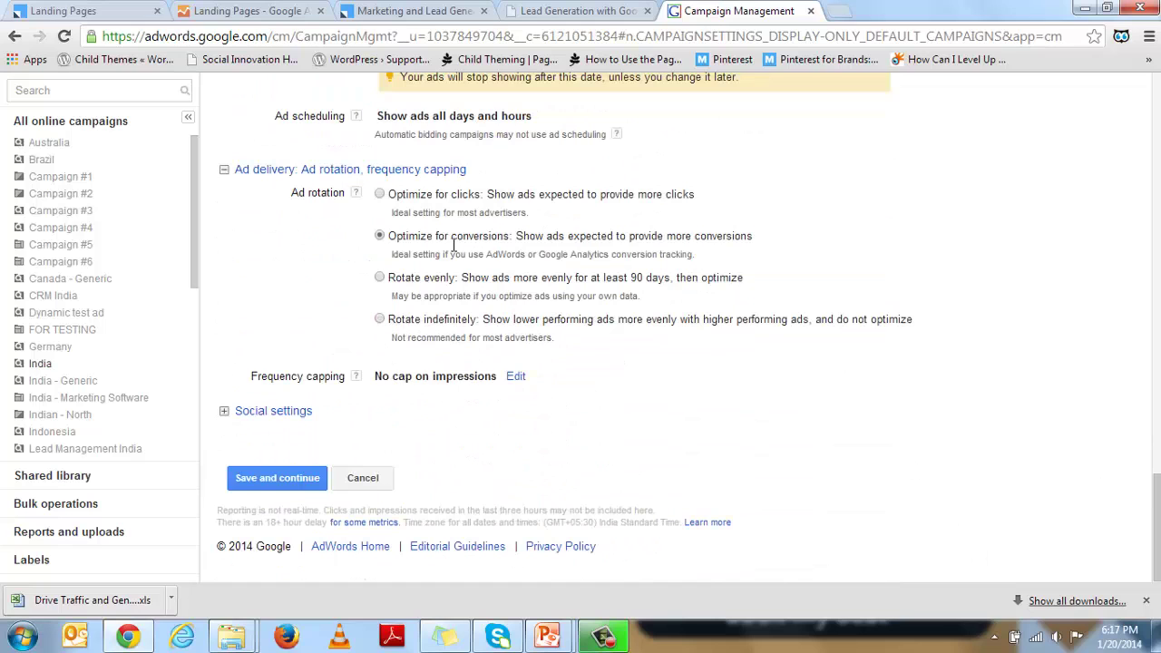
left_click(224, 411)
scroll(720, 475, "down", 2)
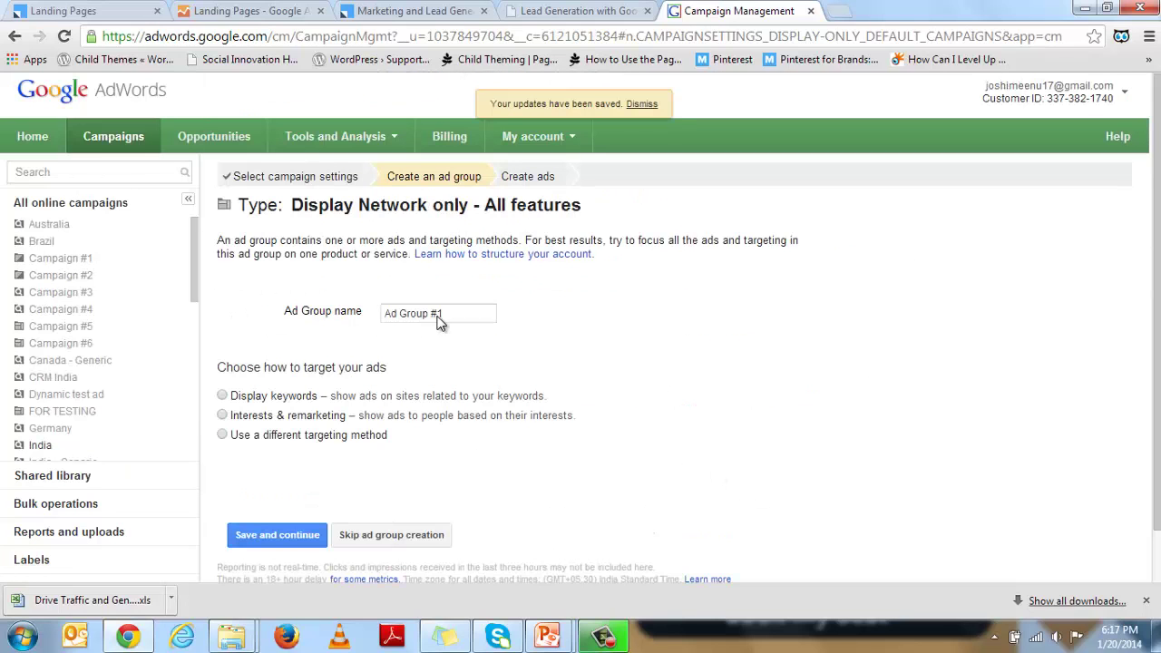
Rename the ad group 'Test Ad Group' and target its ads by display keywords.
left_click(427, 319)
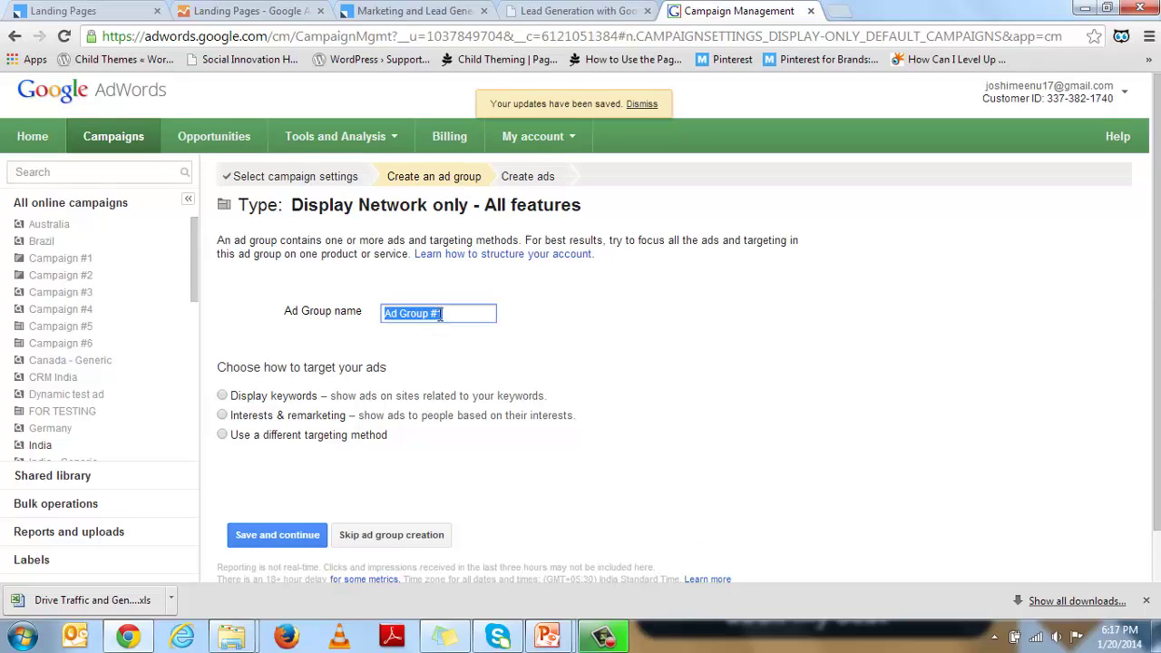
type("Test")
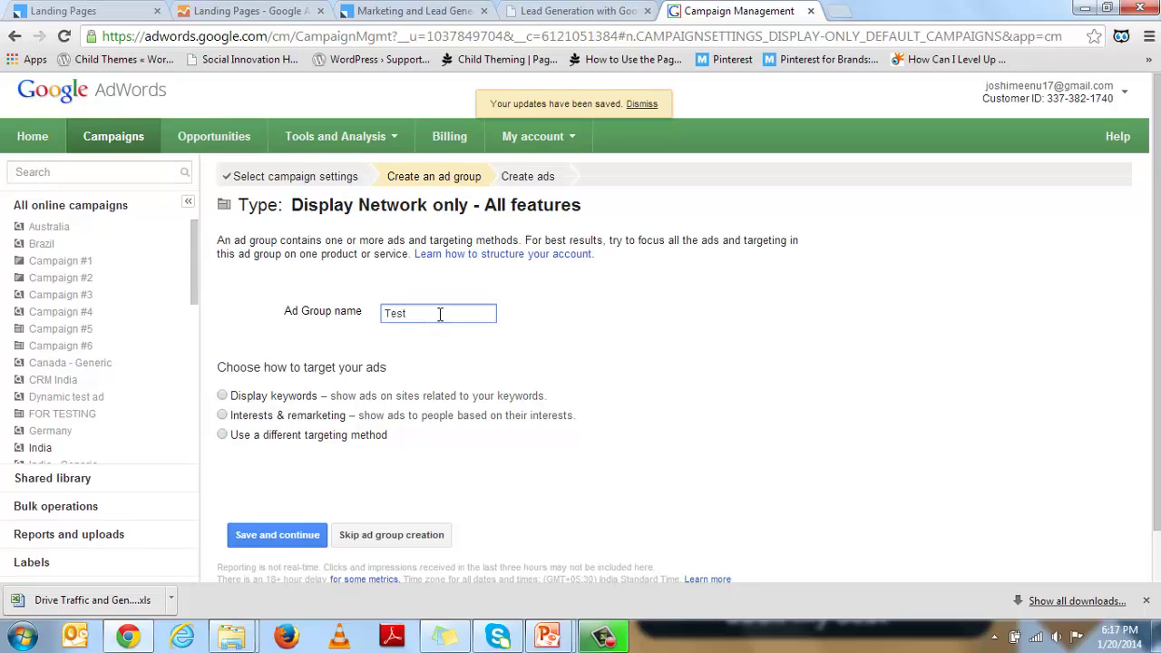
type(" Ad Group")
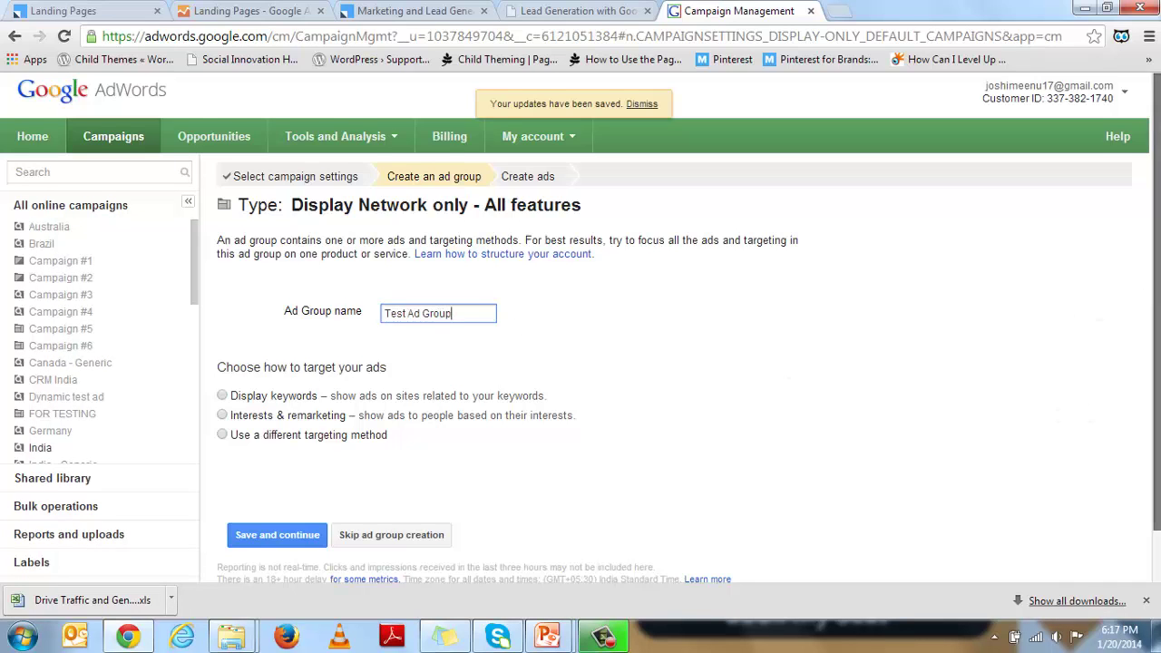
scroll(1154, 343, "down", 1)
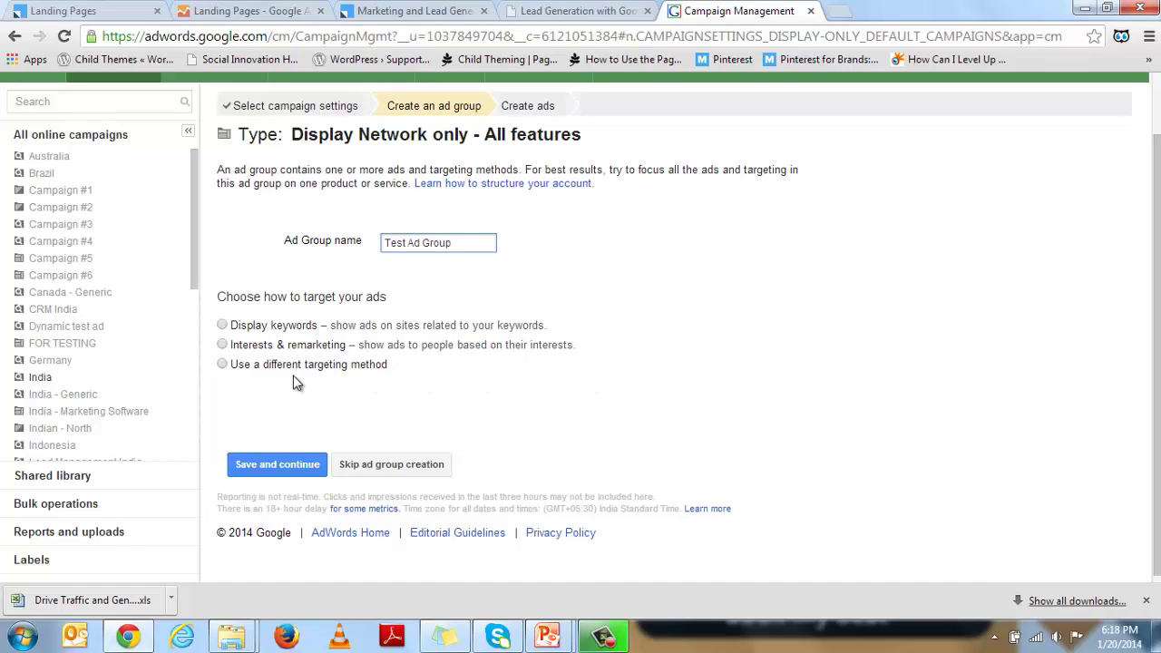
left_click(222, 325)
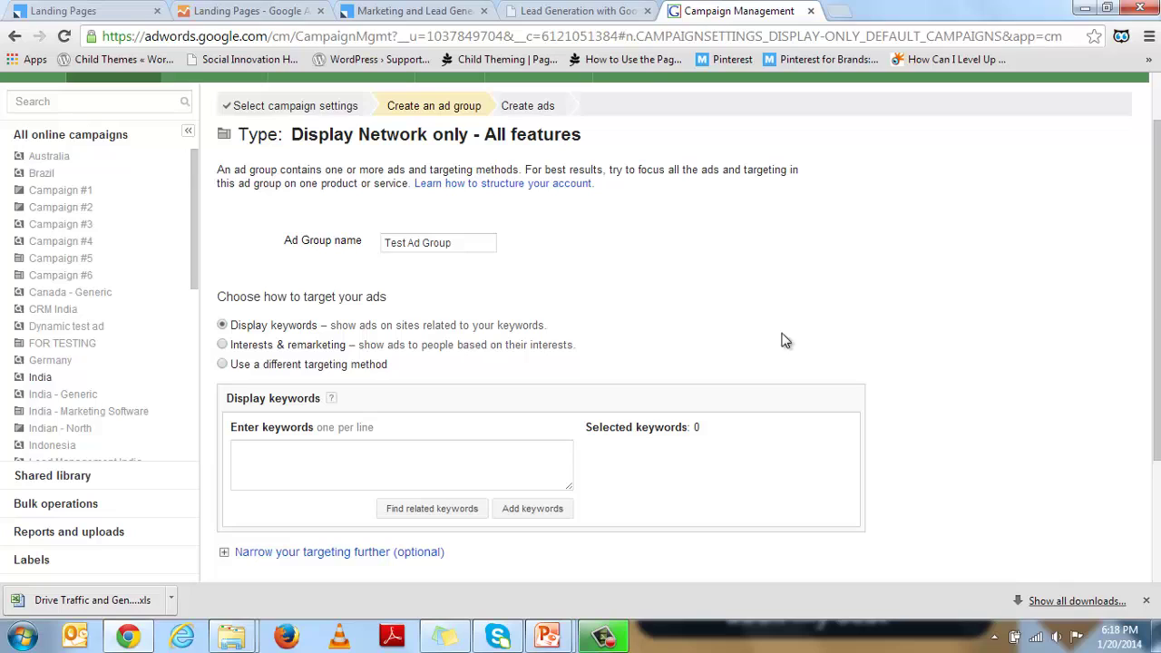
Search suggestions for 'google adwords' and add googles adwords and googleadwords.
left_click(332, 459)
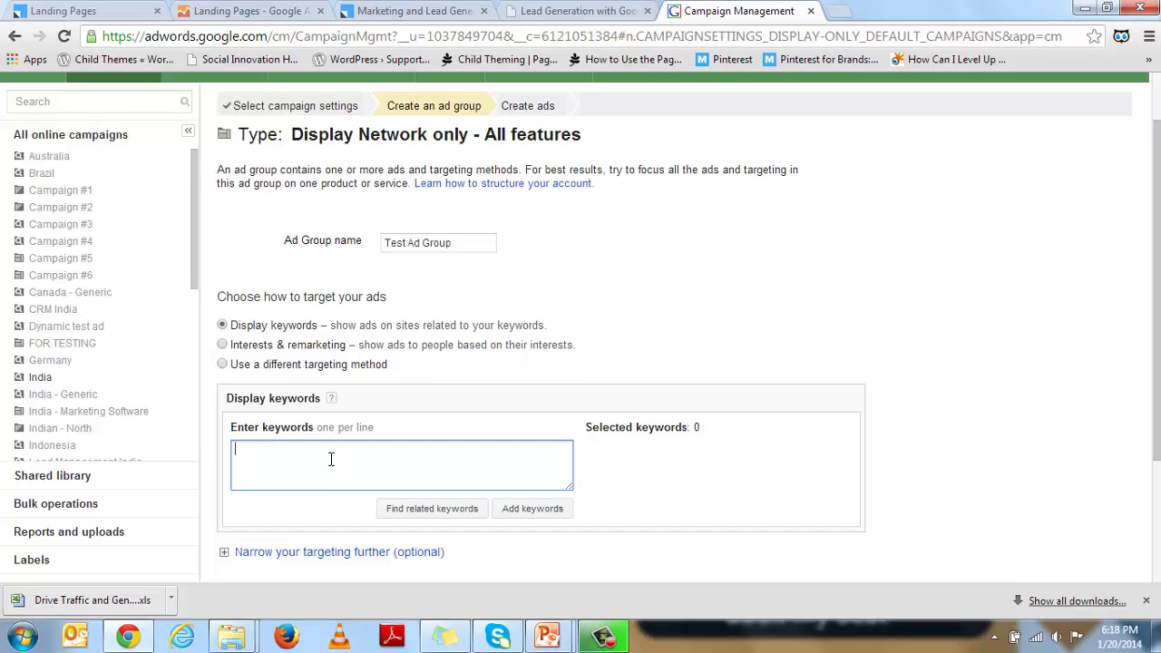
type("google adwords")
left_click(415, 513)
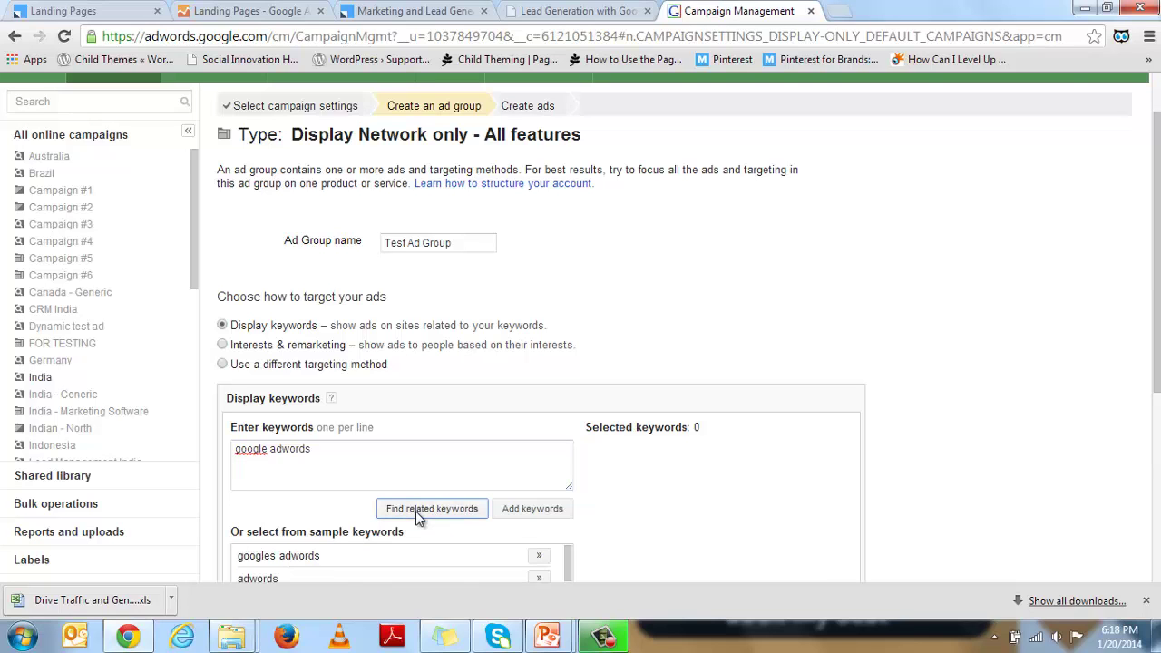
scroll(857, 495, "down", 2)
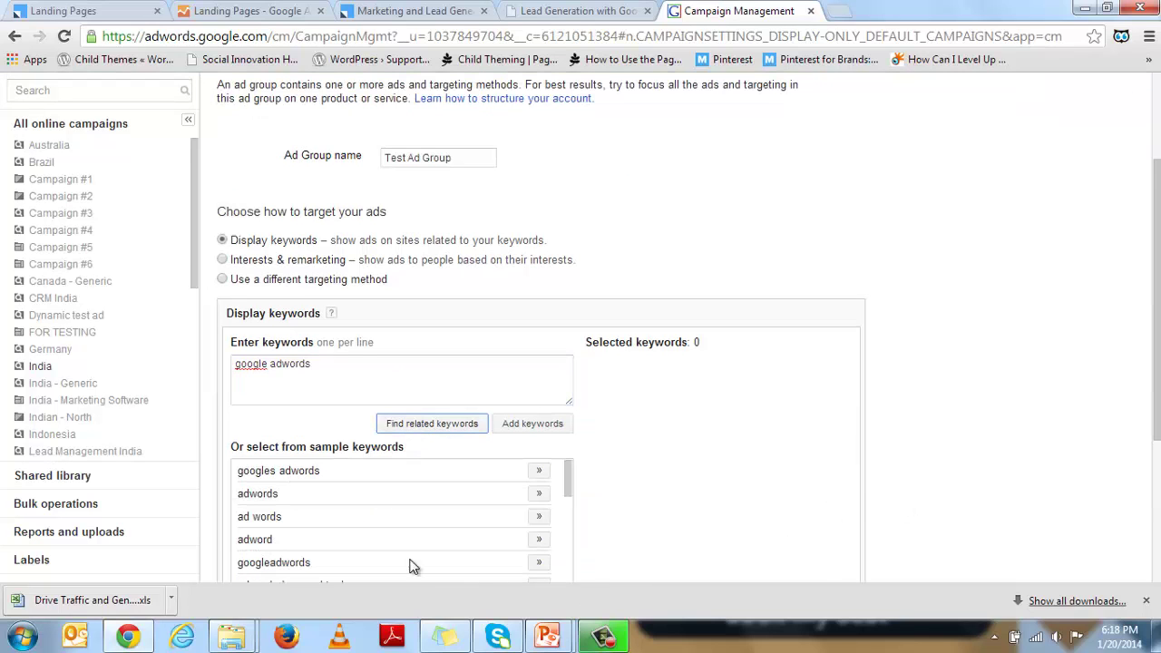
left_click(539, 474)
scroll(598, 494, "down", 2)
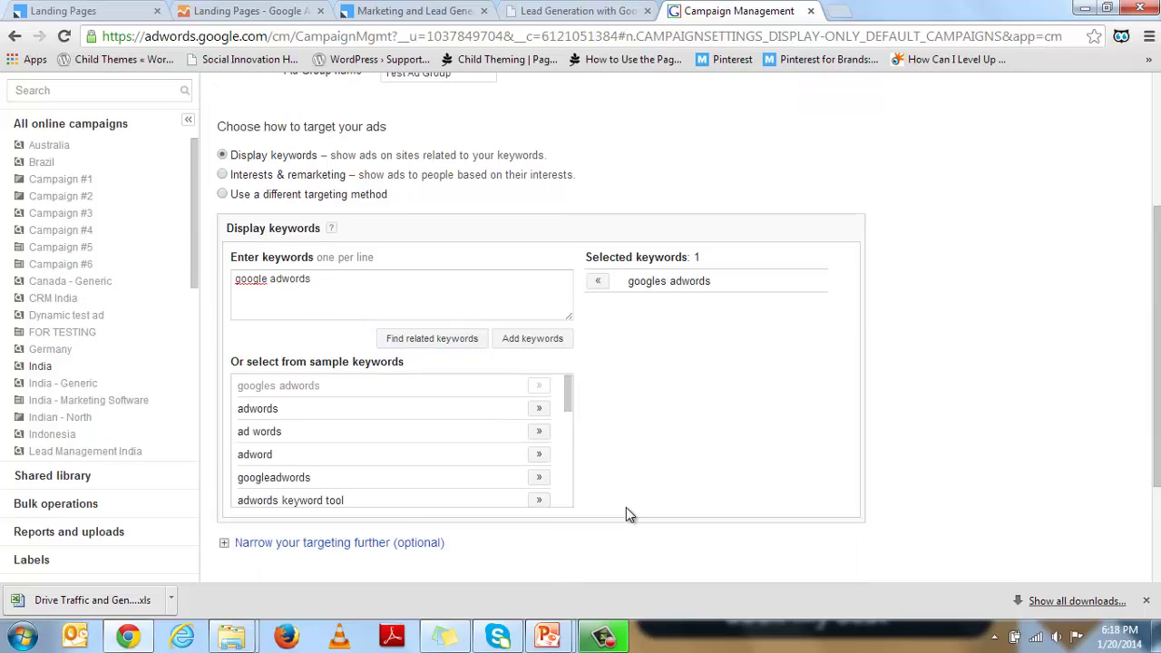
left_click(539, 477)
left_click_drag(568, 410, 567, 505)
Search 'adwords marketing' and add adword marketing, adwords management and adwords training.
left_click(375, 292)
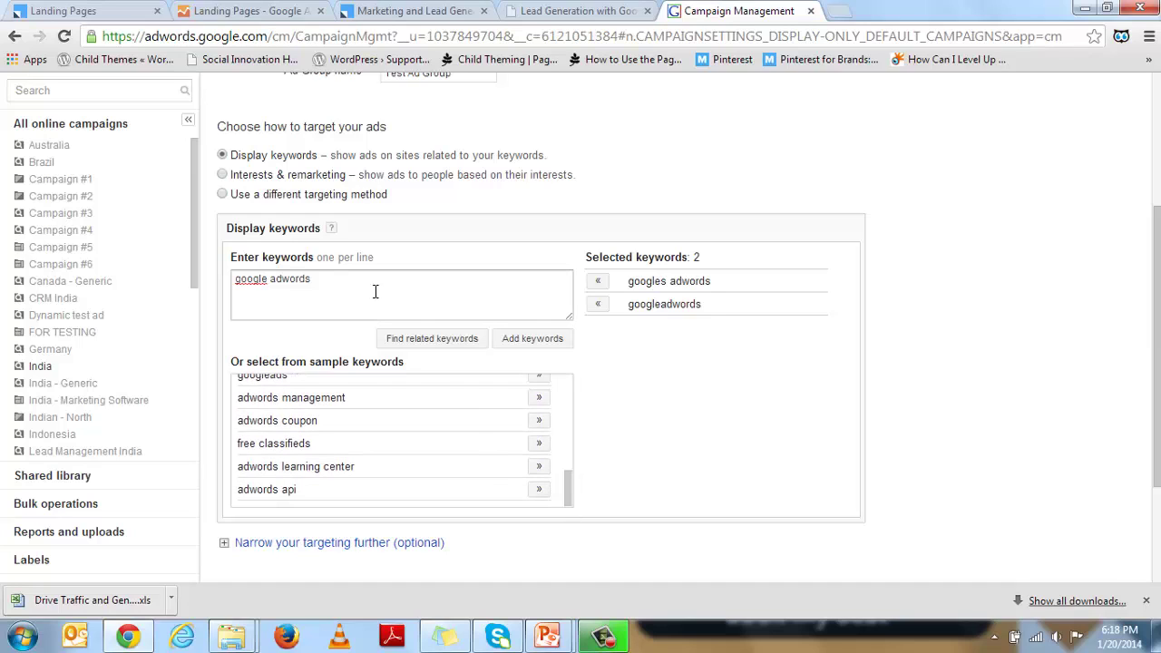
left_click_drag(329, 278, 190, 280)
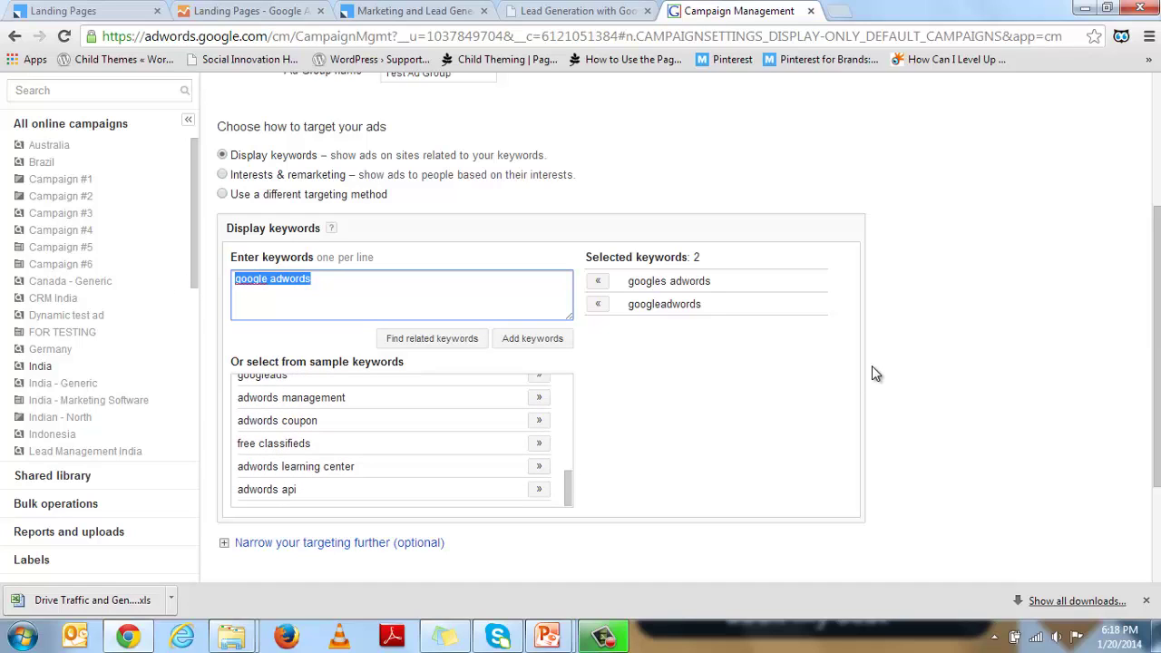
type("adwords ma")
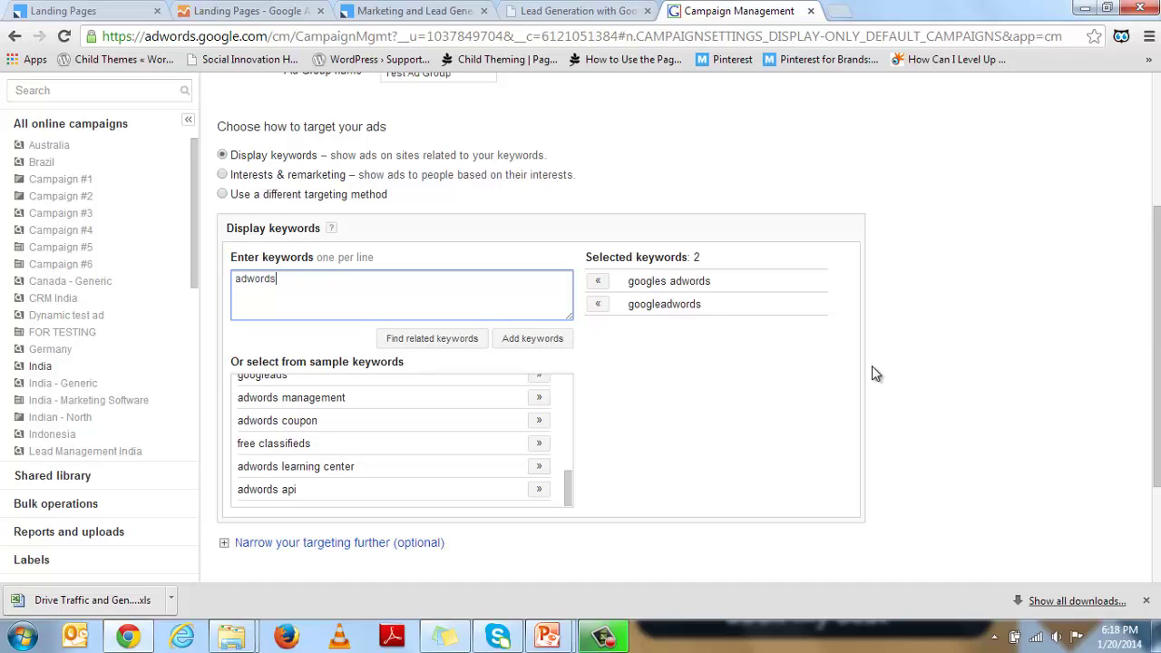
type("rketing")
left_click(417, 339)
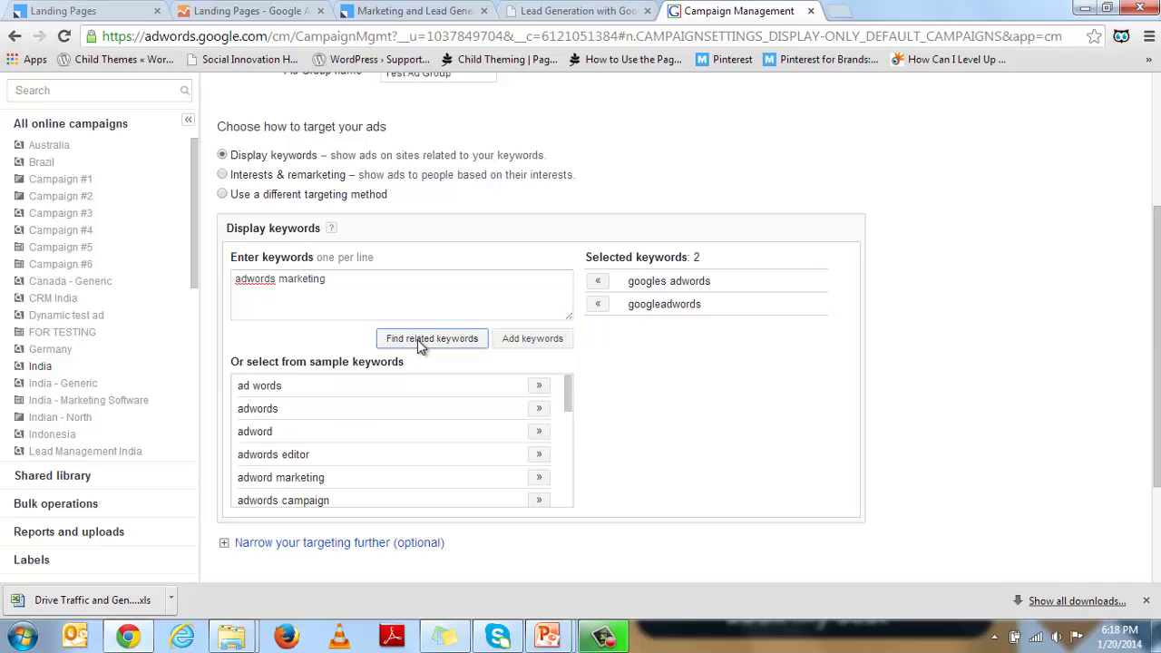
scroll(567, 396, "down", 1)
left_click(538, 421)
scroll(571, 440, "down", 1)
left_click(538, 418)
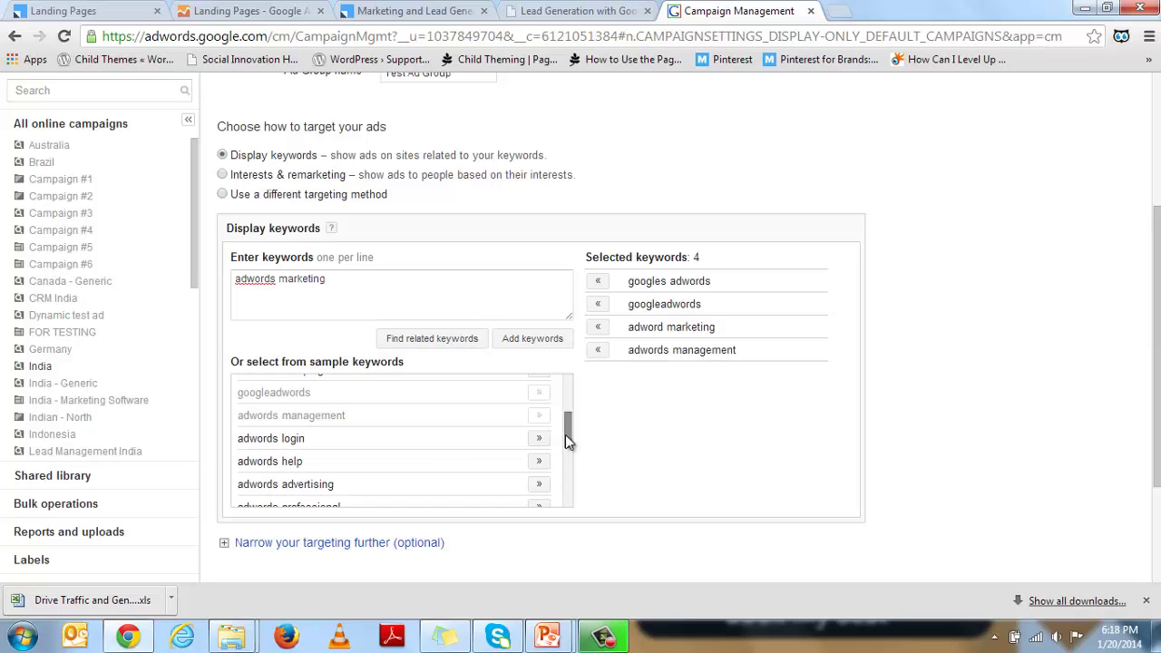
scroll(566, 435, "down", 3)
left_click(539, 444)
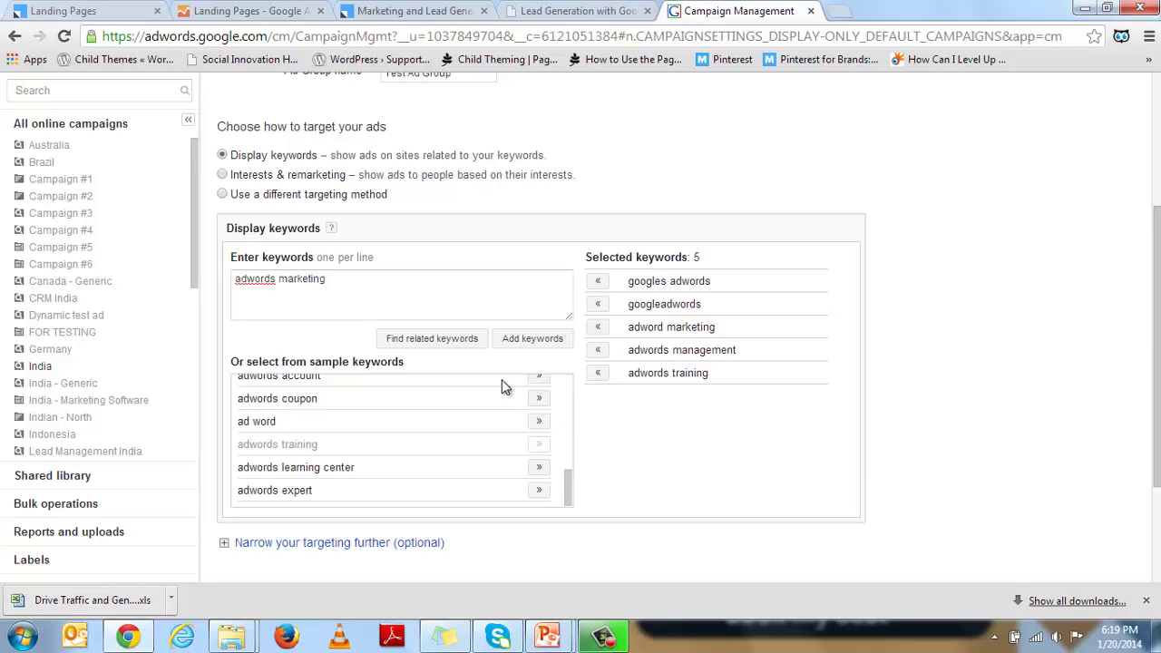
Search 'digital mar' and add what is digital marketing, digital marketing trends and digital marketing training.
left_click_drag(358, 283, 70, 291)
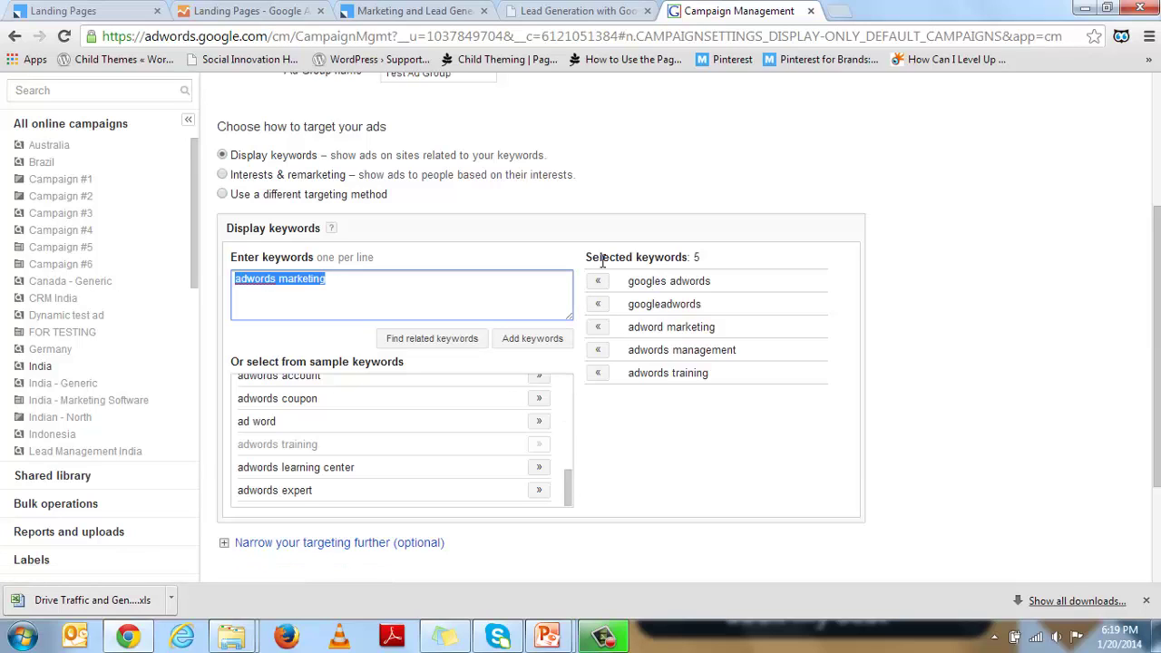
type("dig")
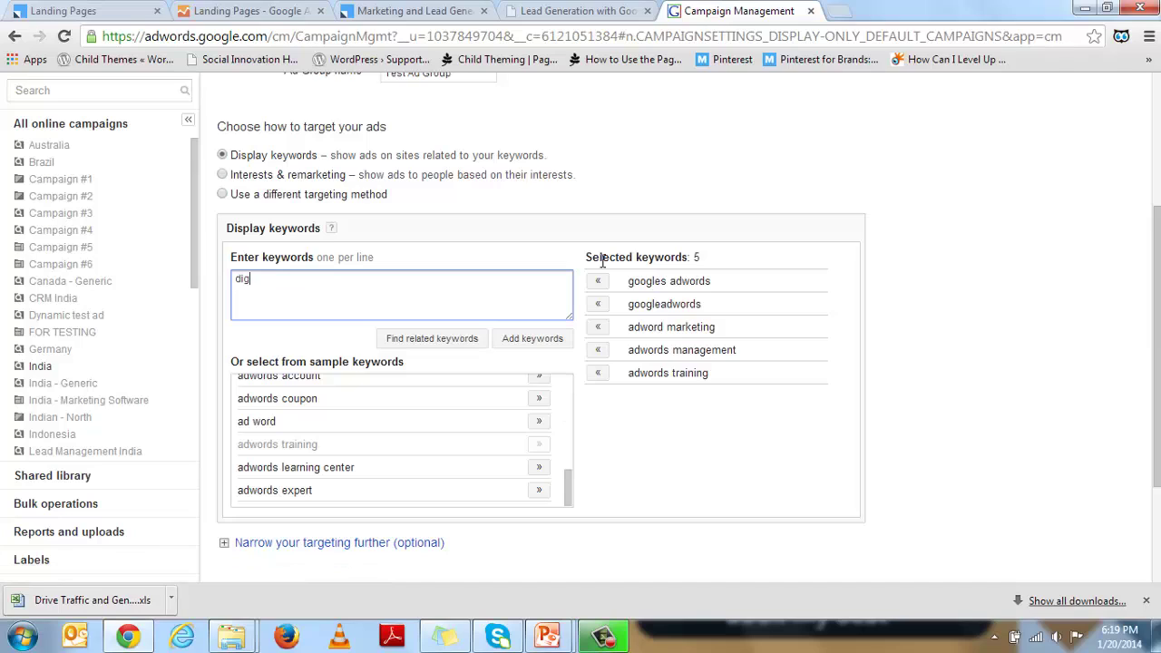
type("ital marketing")
left_click(452, 346)
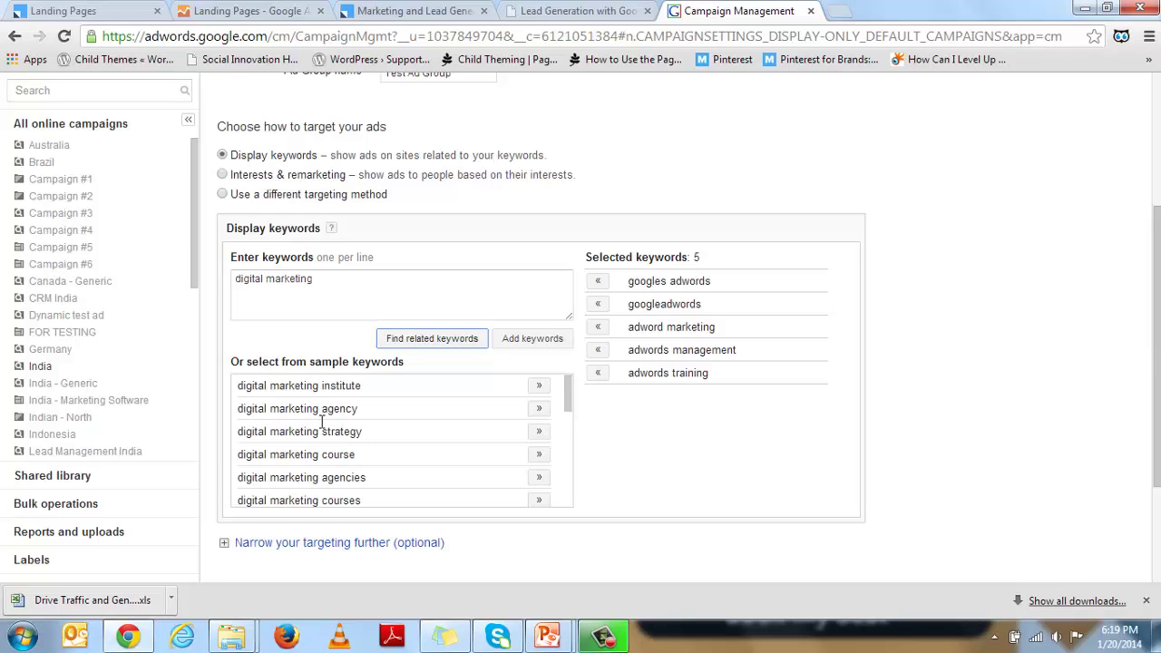
left_click_drag(569, 396, 567, 477)
left_click(539, 412)
left_click(539, 406)
left_click(539, 453)
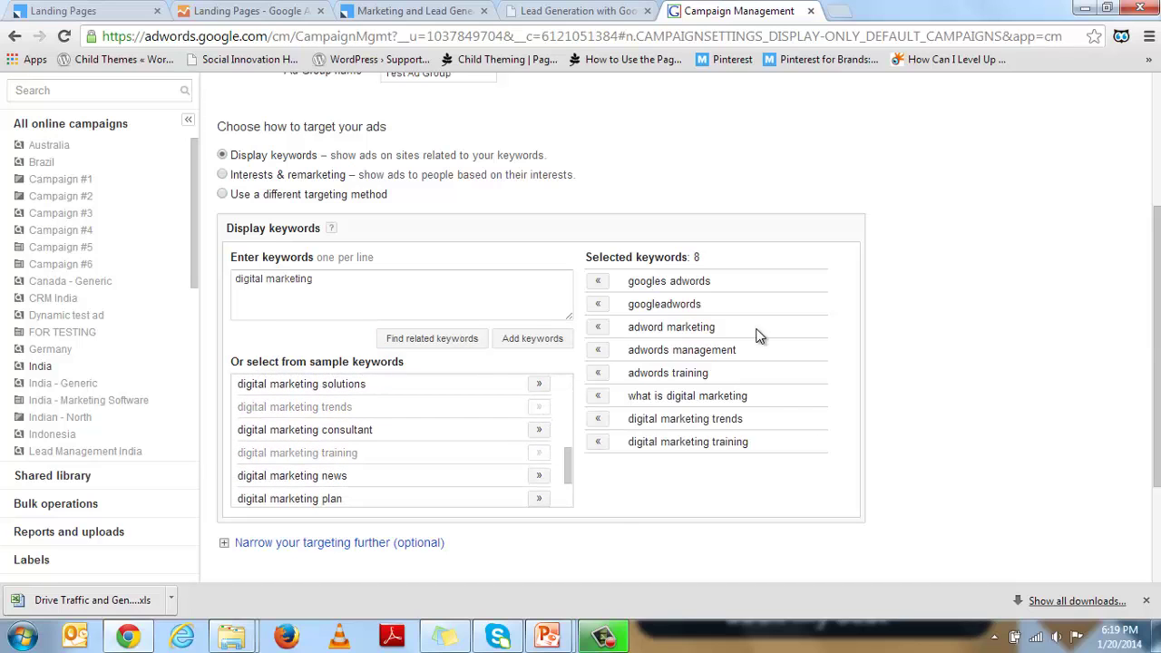
double_click(695, 259)
left_click(954, 372)
scroll(898, 446, "up", 4)
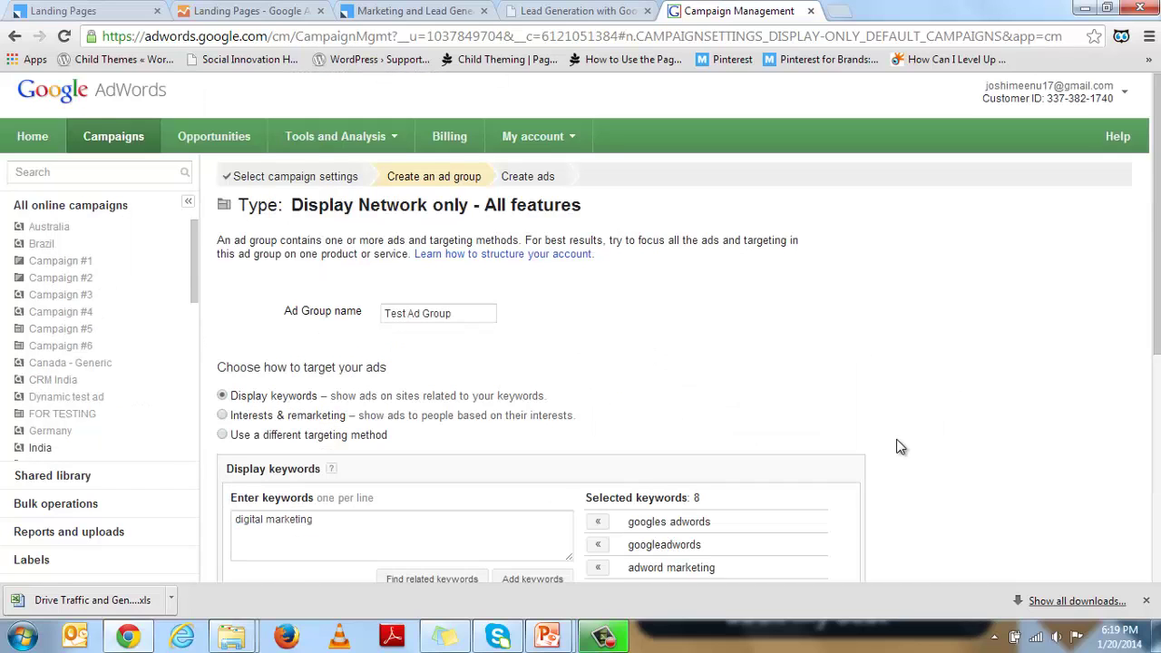
Expand 'Narrow your targeting further (optional)' and dismiss the Windows colour-scheme prompt.
scroll(898, 447, "down", 6)
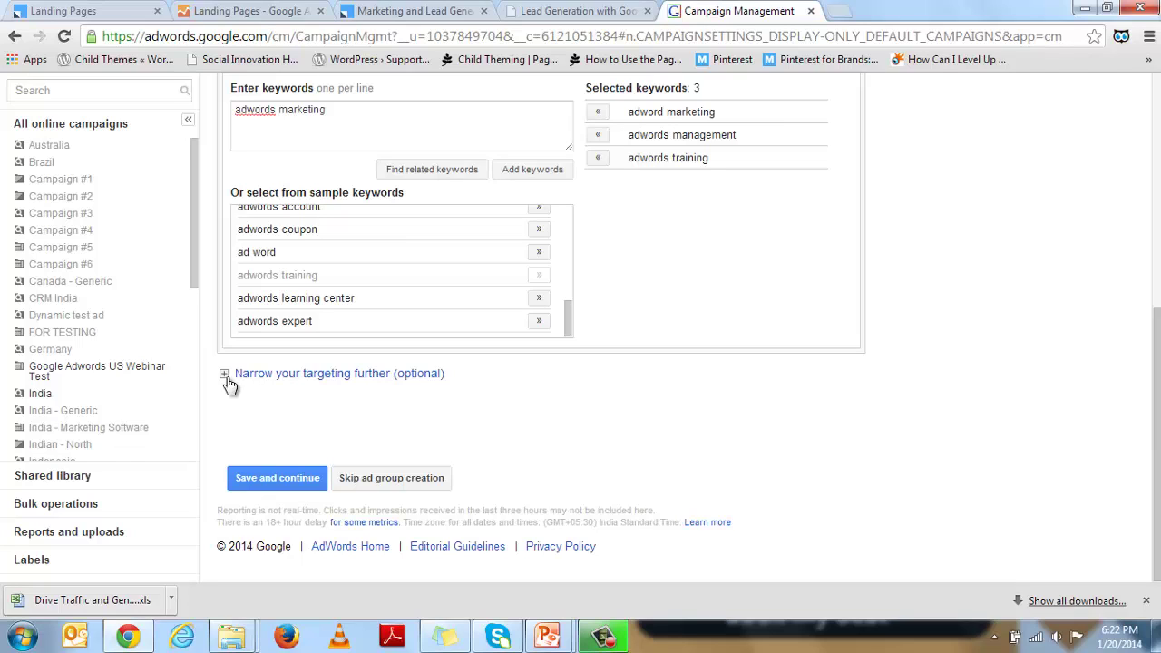
left_click(226, 378)
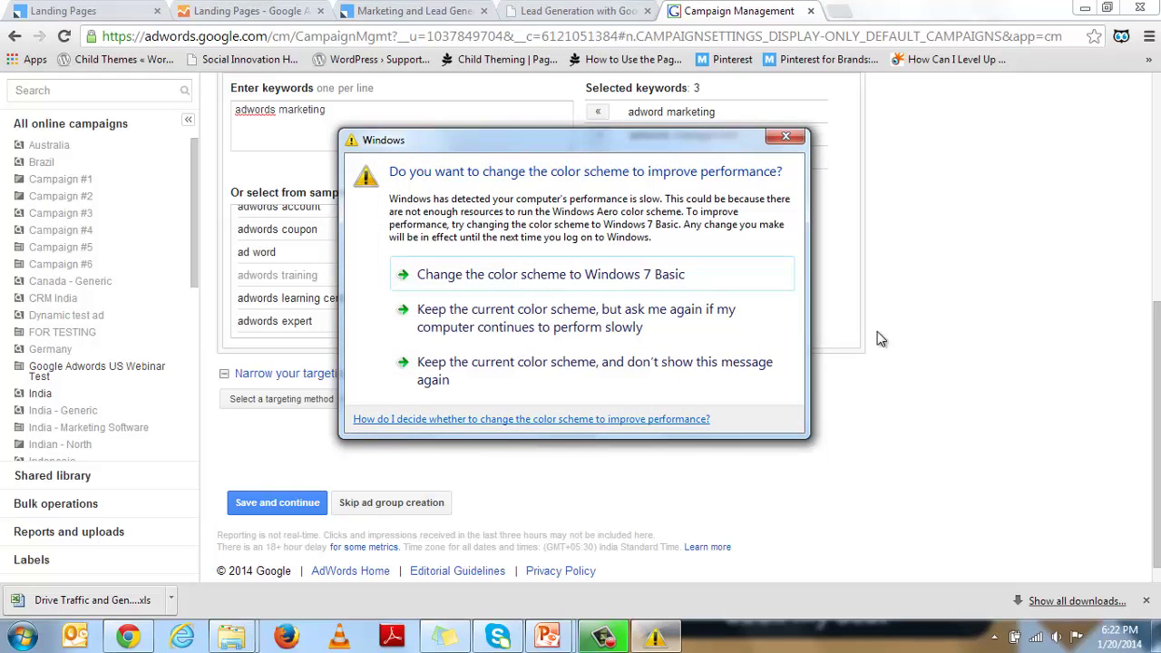
left_click(987, 357)
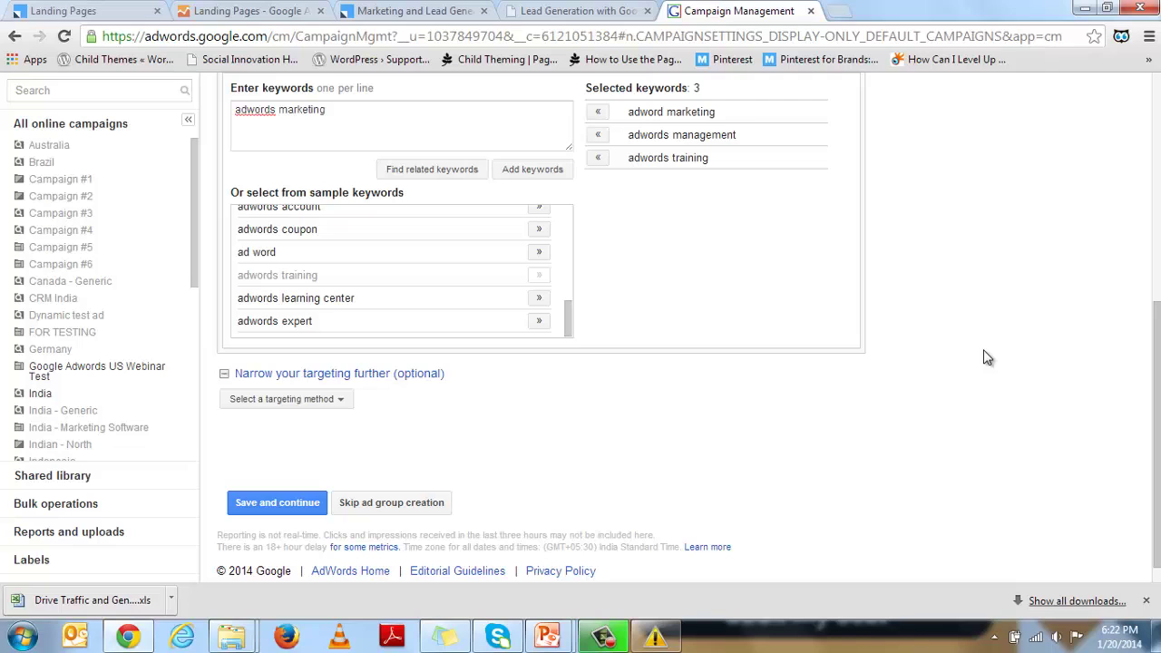
Choose Interests & remarketing as the extra targeting method and look over the remarketing lists.
left_click(332, 403)
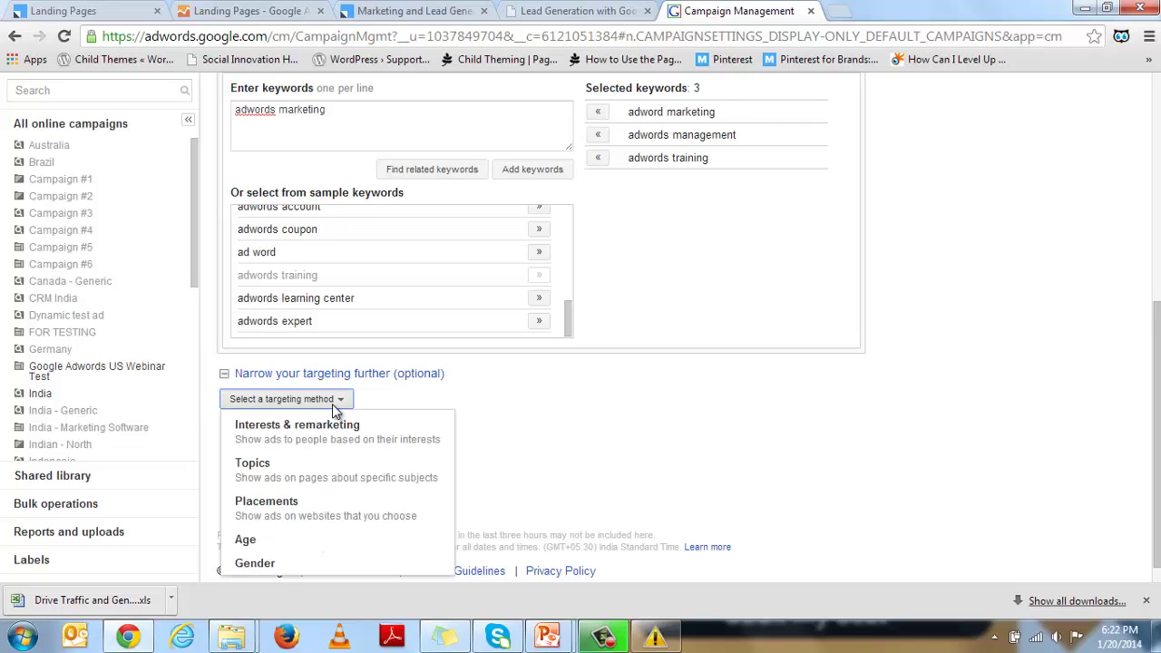
left_click(355, 448)
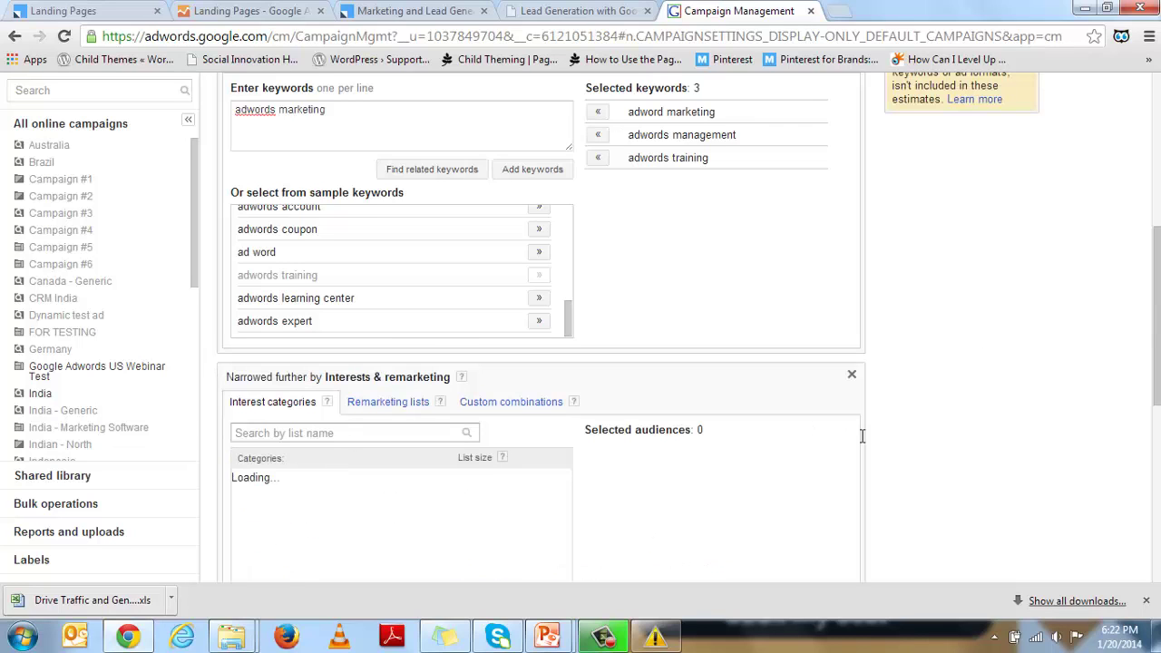
scroll(862, 435, "down", 1)
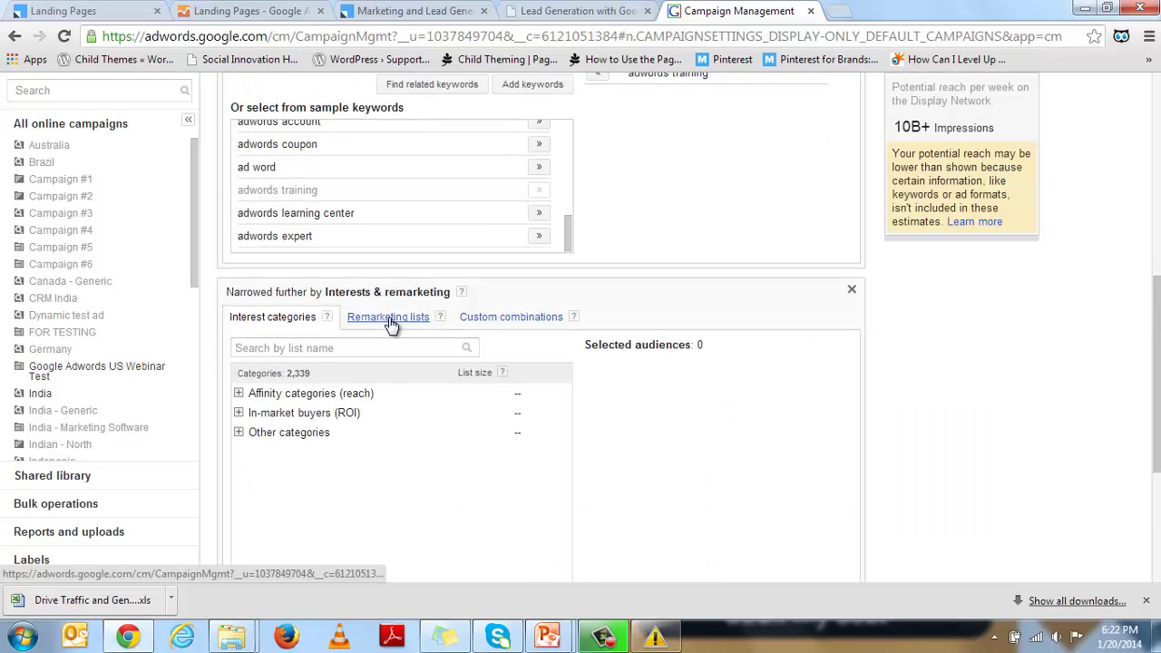
left_click(388, 318)
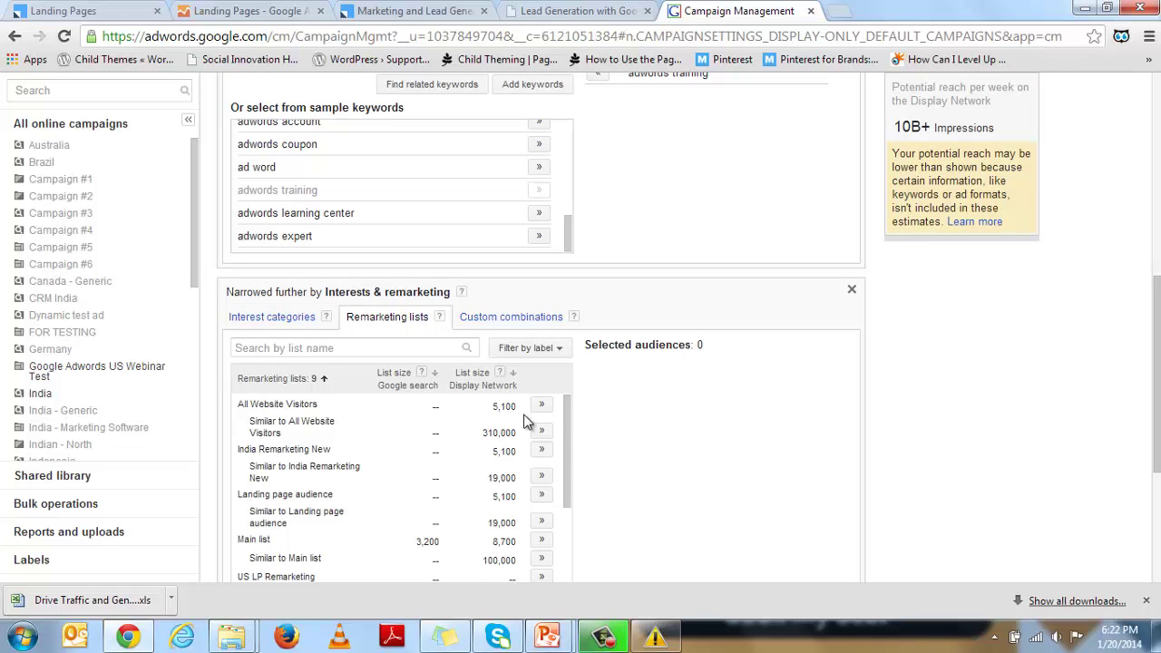
mouse_move(565, 412)
left_mouse_down()
mouse_move(564, 508)
mouse_move(565, 399)
left_mouse_up()
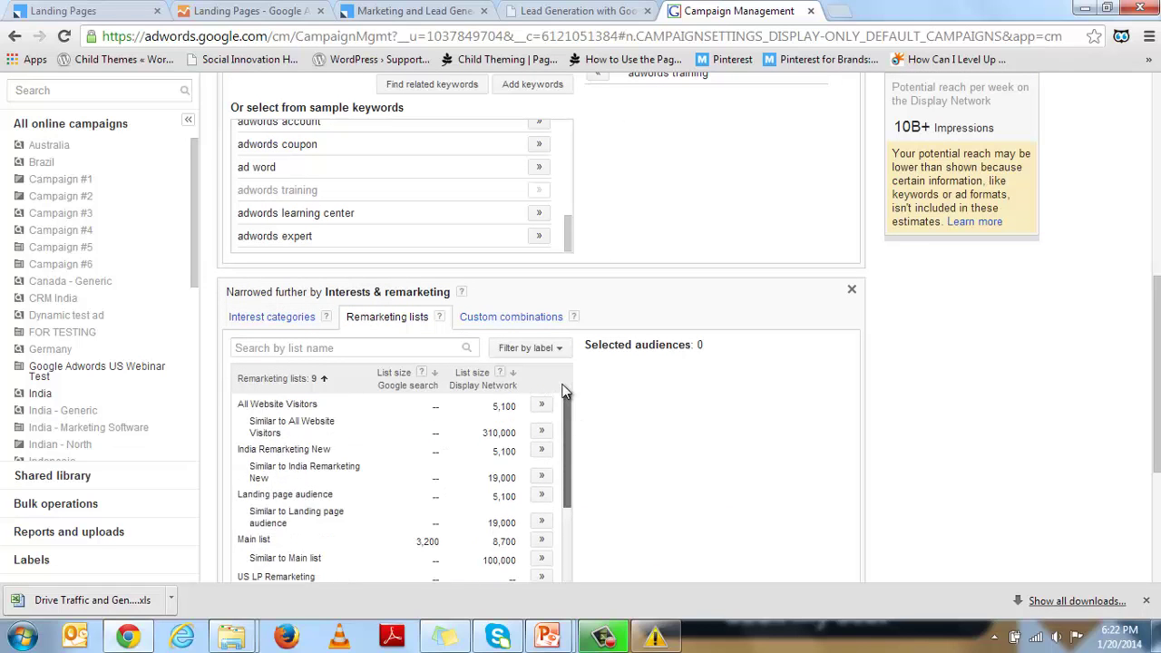
left_click(252, 327)
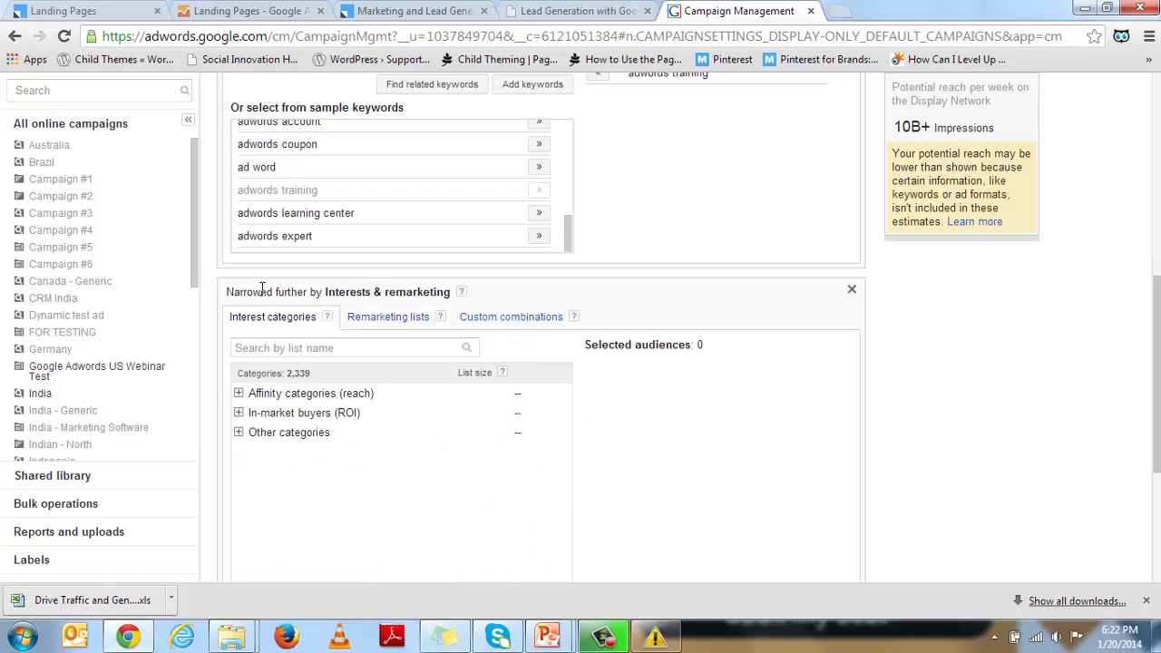
scroll(415, 498, "down", 2)
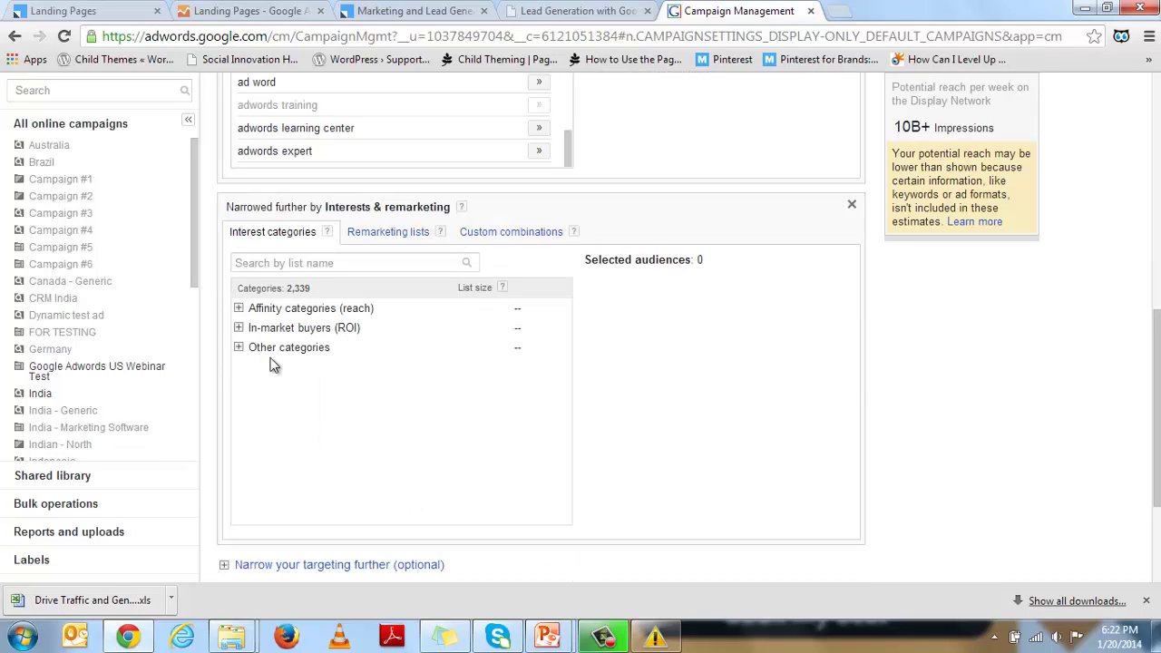
Browse the interest groups and target Business & Industrial › Advertising & Marketing.
left_click(239, 308)
left_click_drag(567, 333, 559, 502)
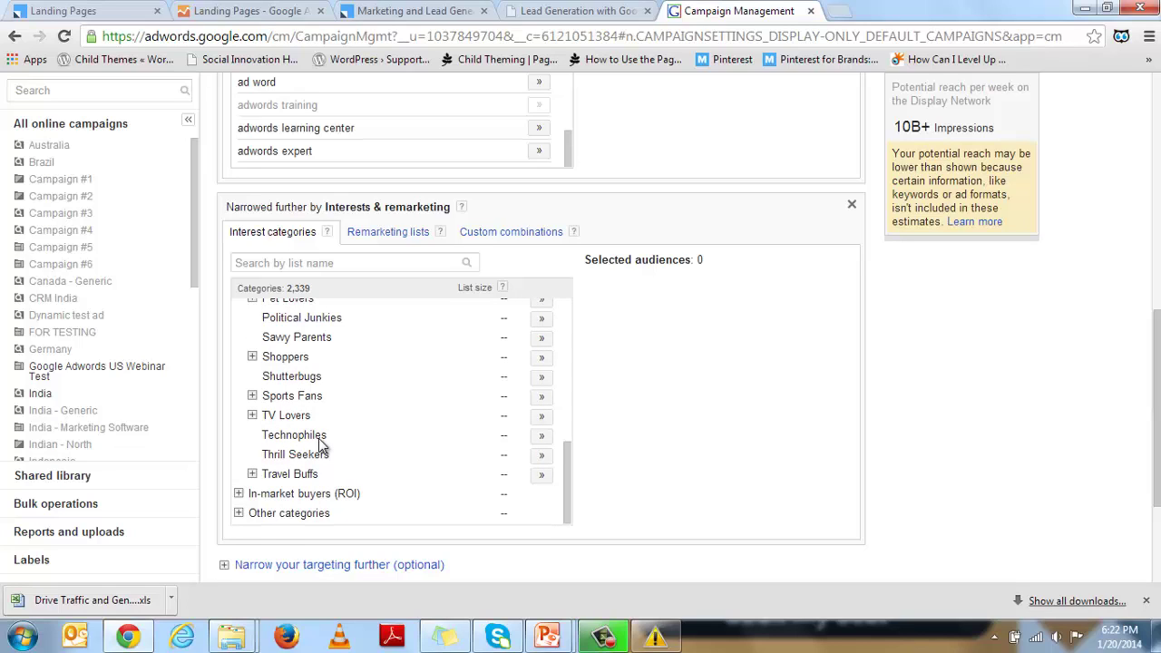
left_click_drag(569, 495, 564, 323)
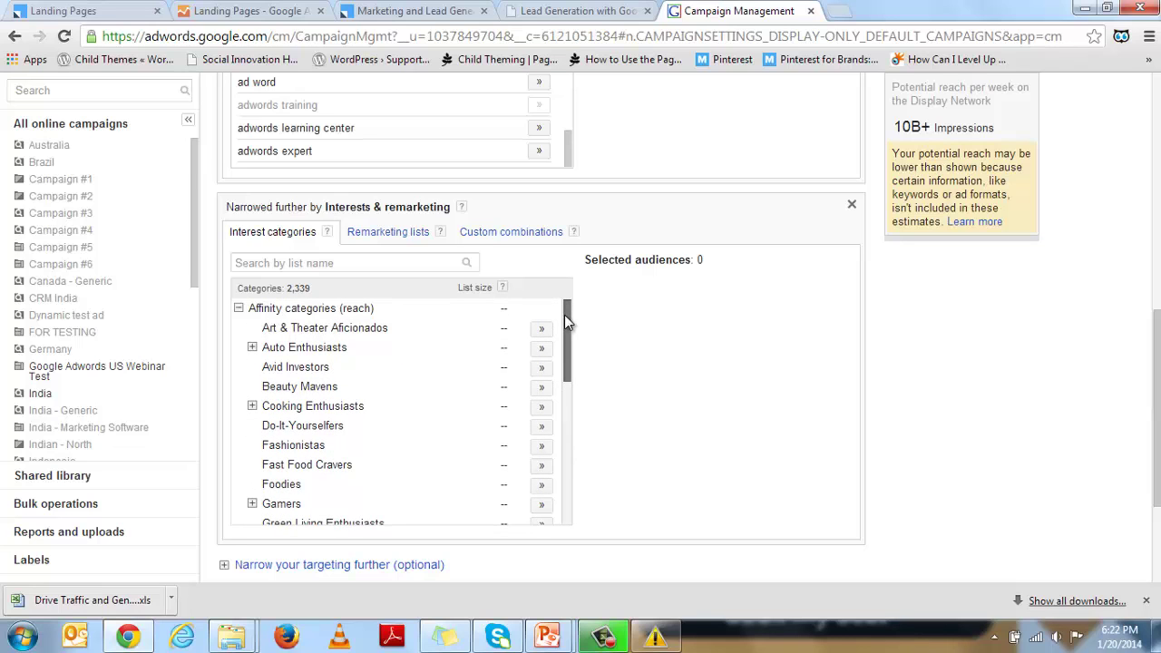
left_click_drag(565, 345, 565, 513)
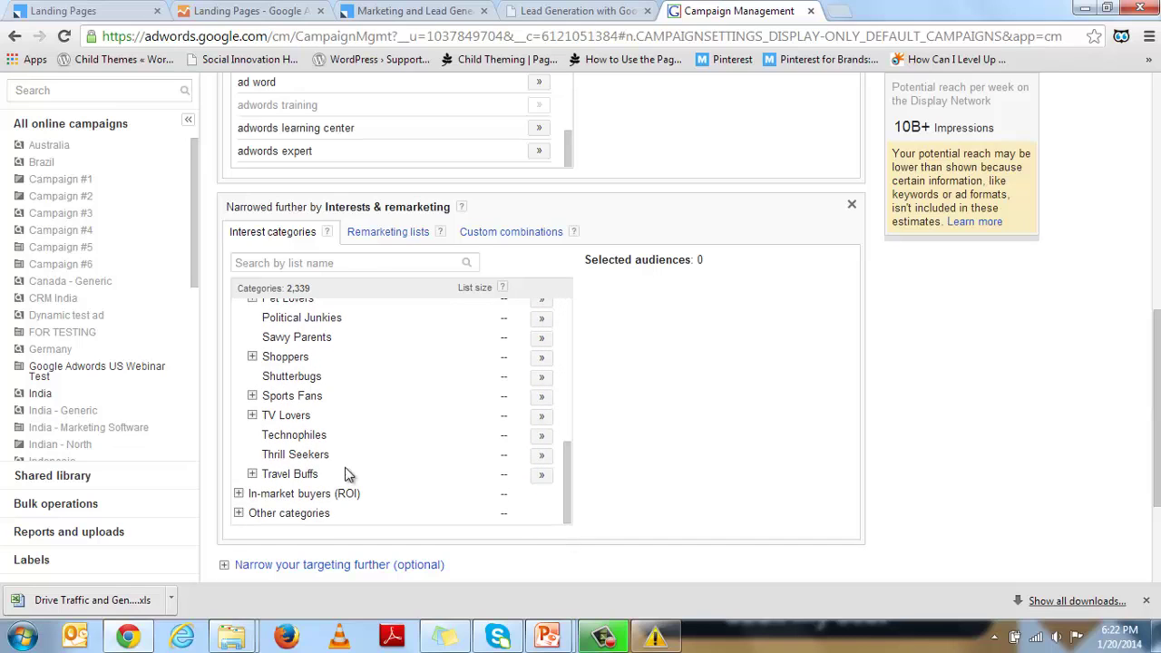
left_click(239, 493)
left_click_drag(566, 466, 569, 519)
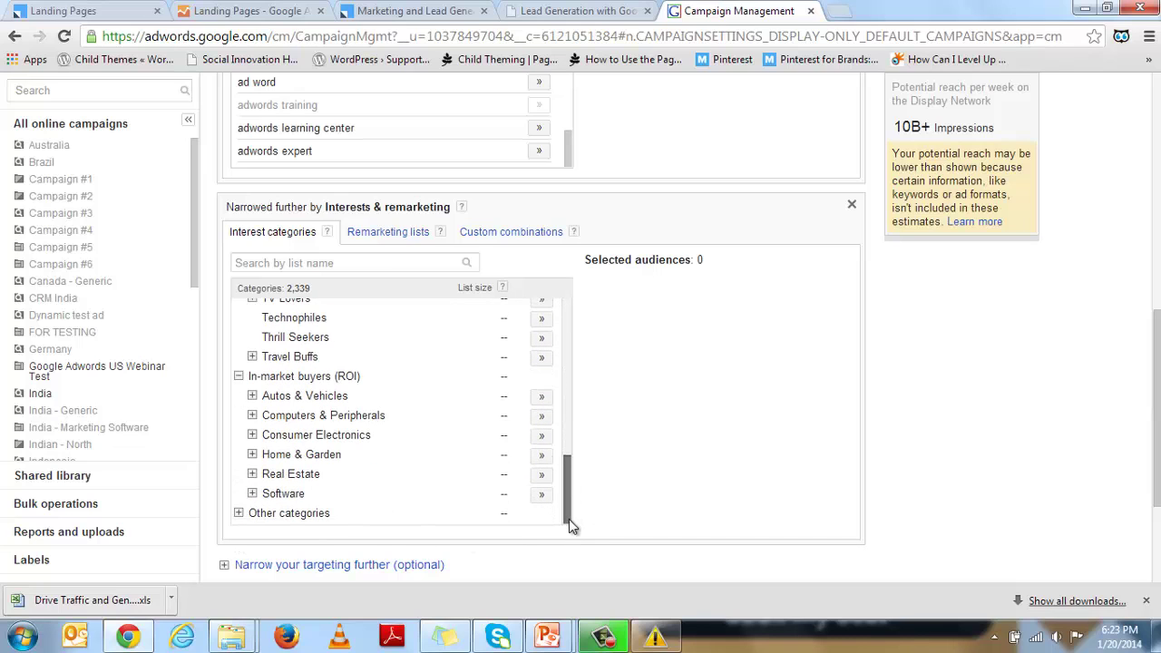
left_click(239, 513)
left_click_drag(565, 426, 573, 466)
left_click(252, 378)
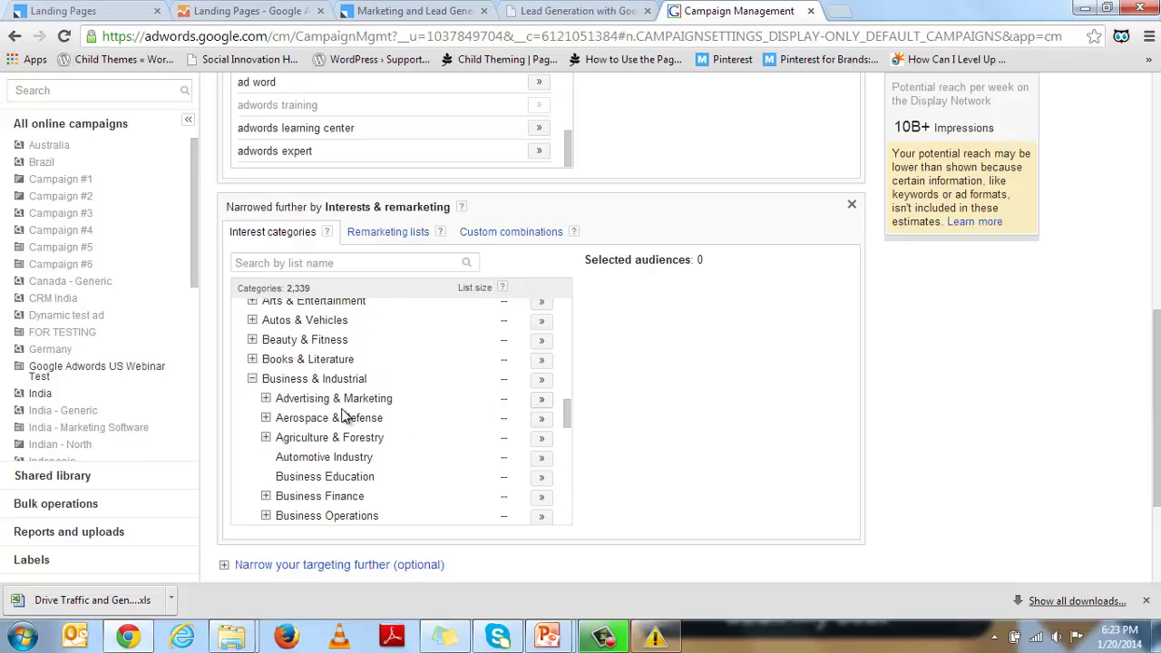
left_click(541, 402)
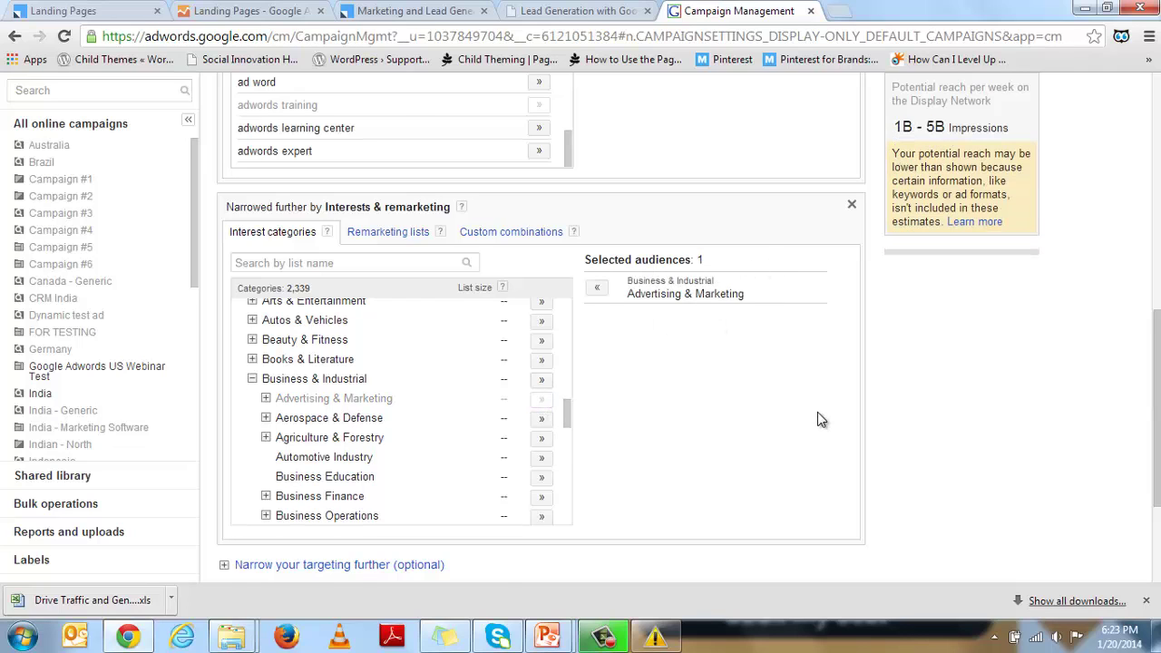
Check the weekly potential reach and show the further-targeting method list again.
scroll(818, 412, "up", 1)
left_click_drag(894, 128, 1024, 129)
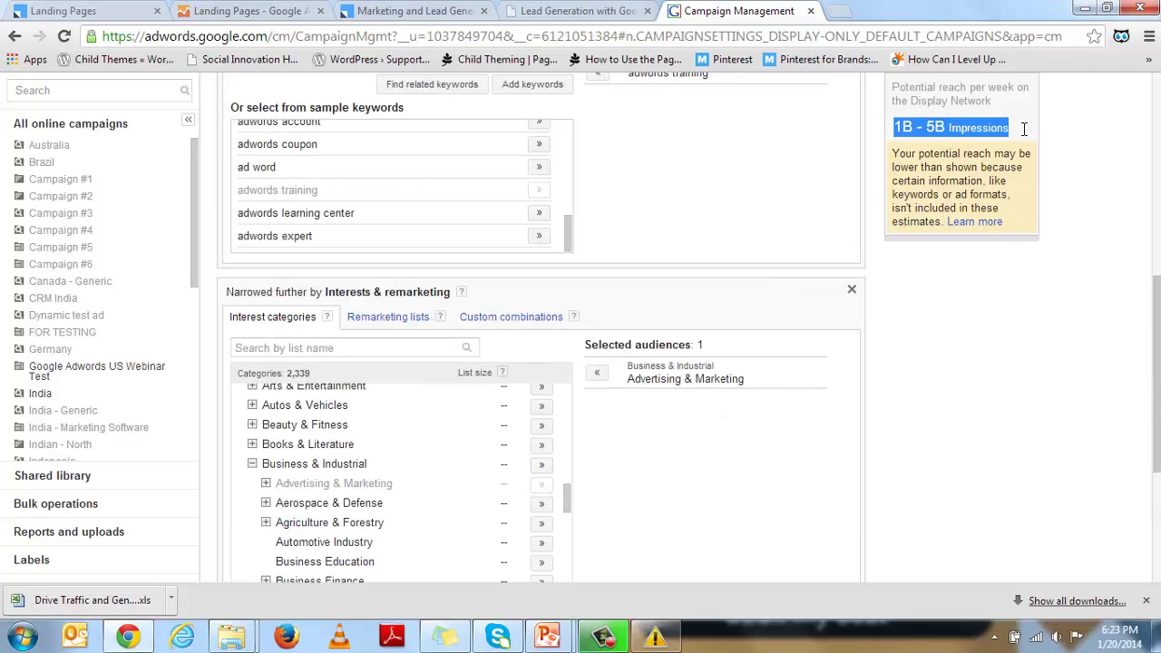
left_click_drag(894, 88, 989, 110)
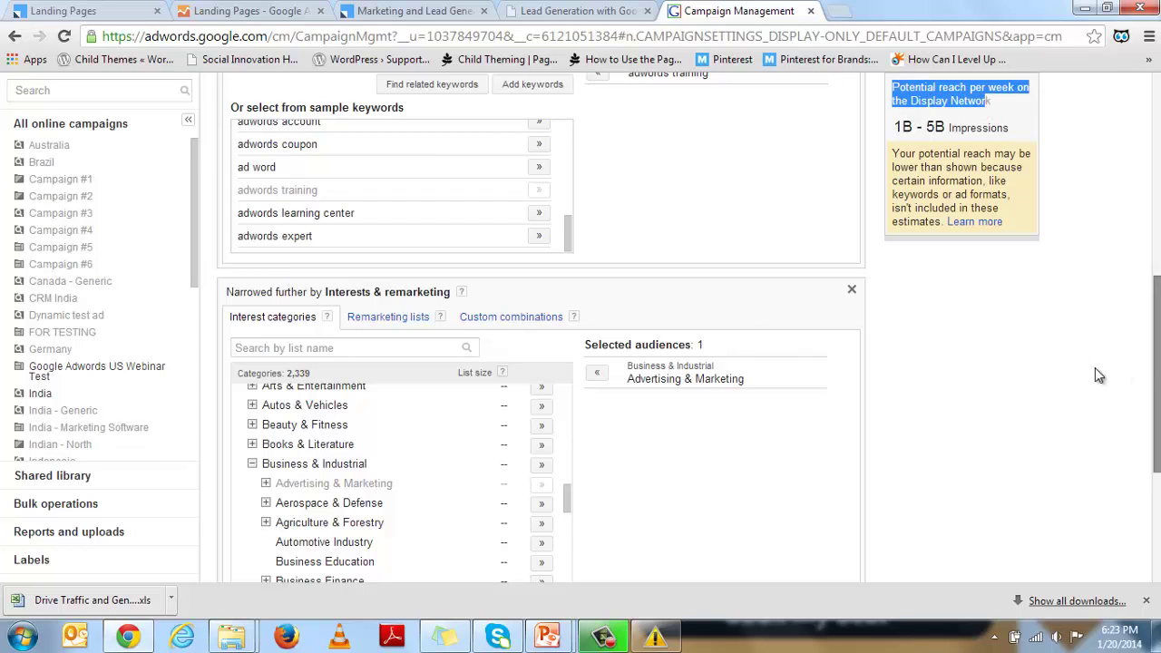
scroll(526, 453, "down", 3)
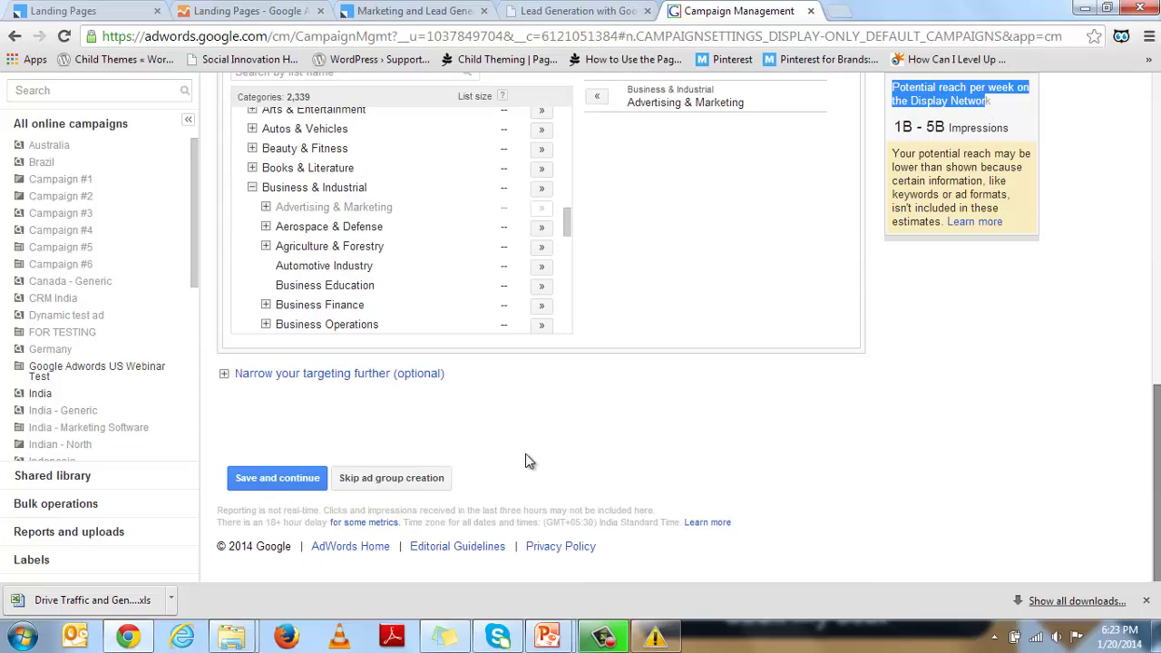
left_click(227, 374)
left_click(331, 401)
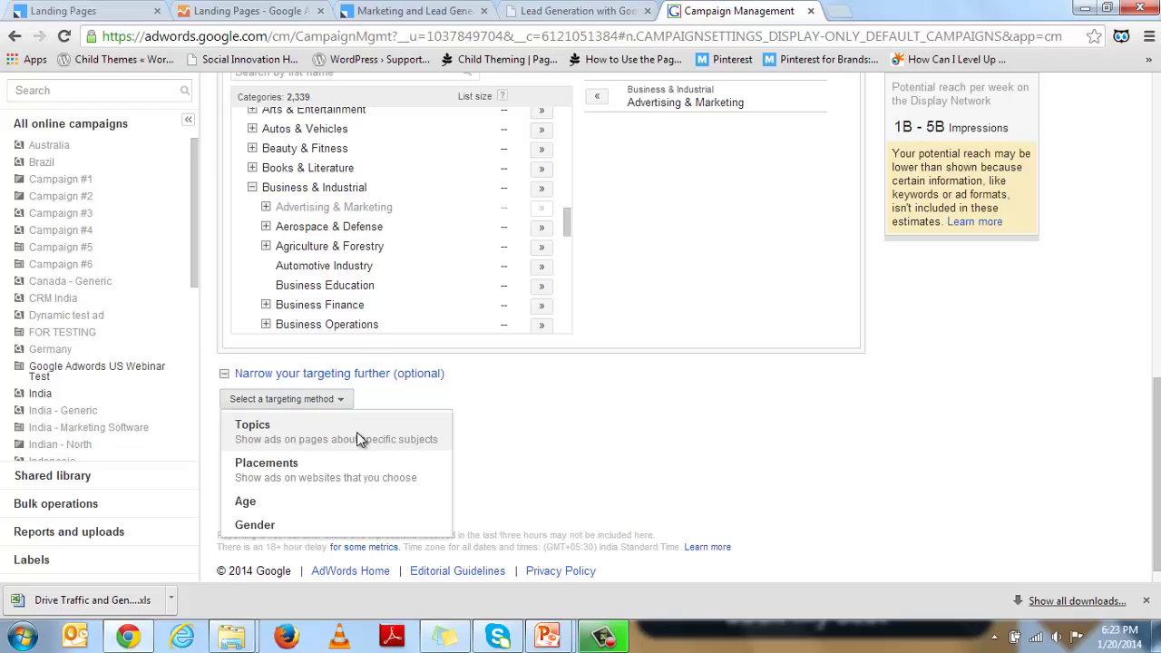
Switch to Topics targeting and browse the Business & Industrial › Advertising & Marketing subtopics.
left_click(356, 439)
scroll(581, 327, "down", 2)
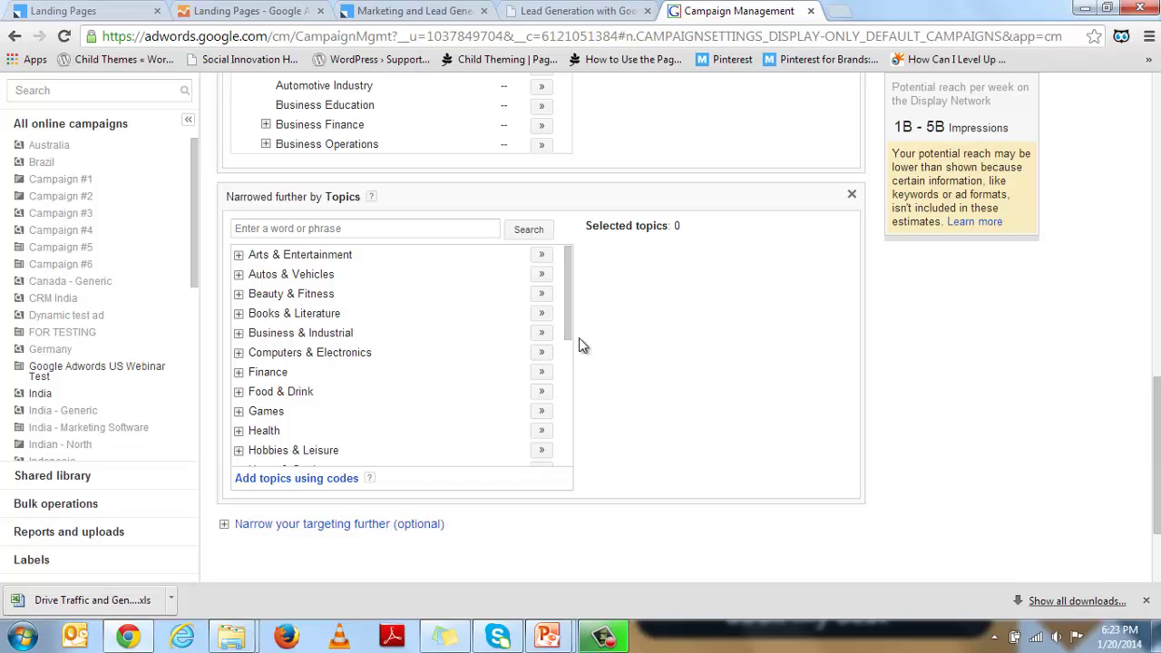
left_click(239, 332)
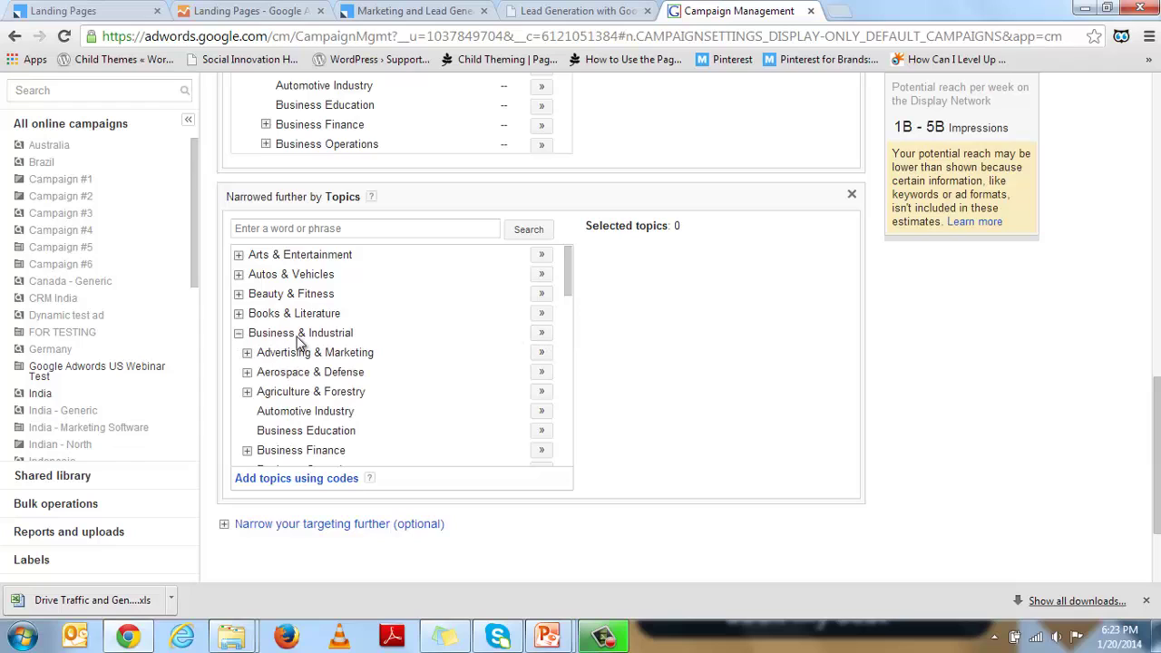
left_click(246, 352)
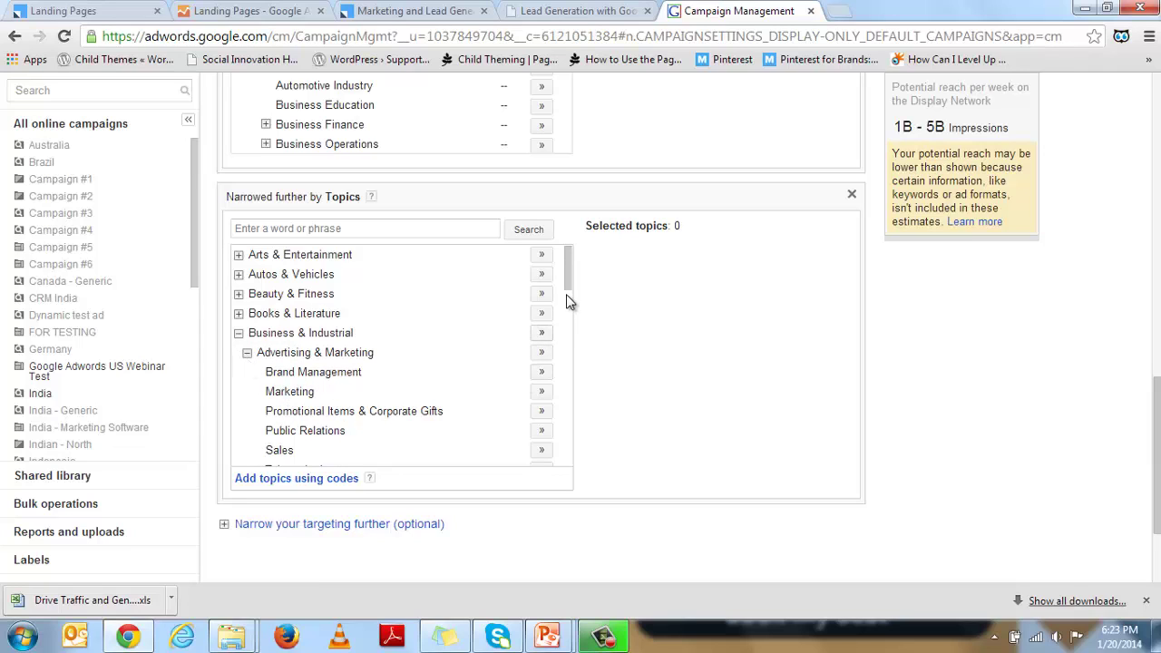
left_click_drag(566, 294, 567, 304)
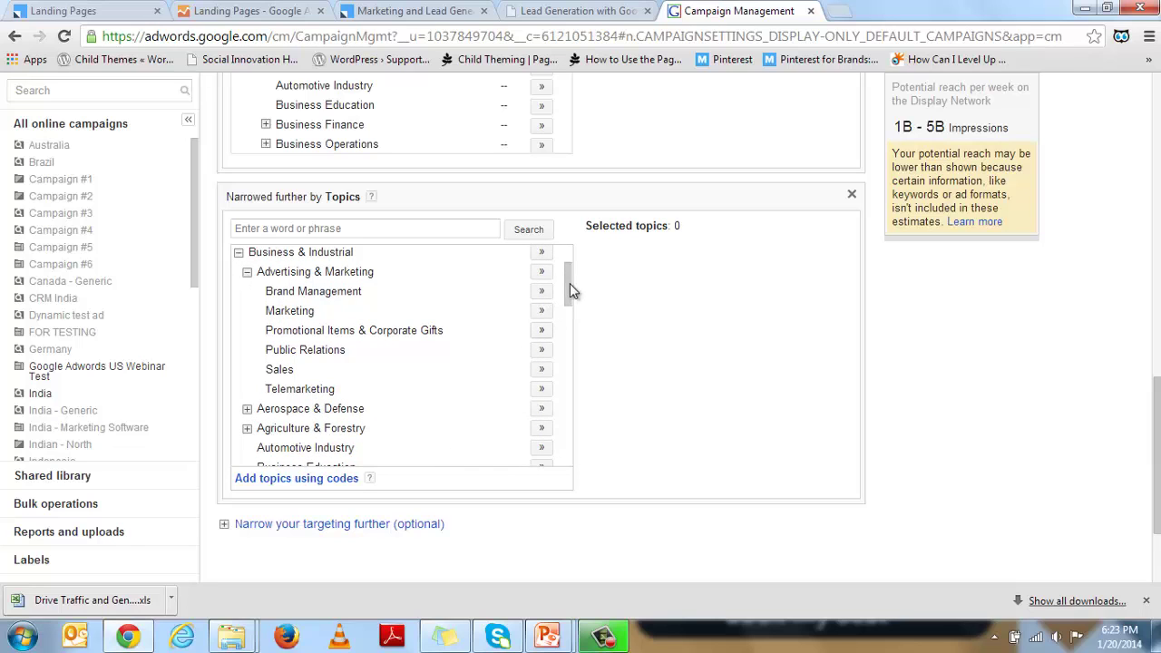
left_click_drag(568, 293, 563, 436)
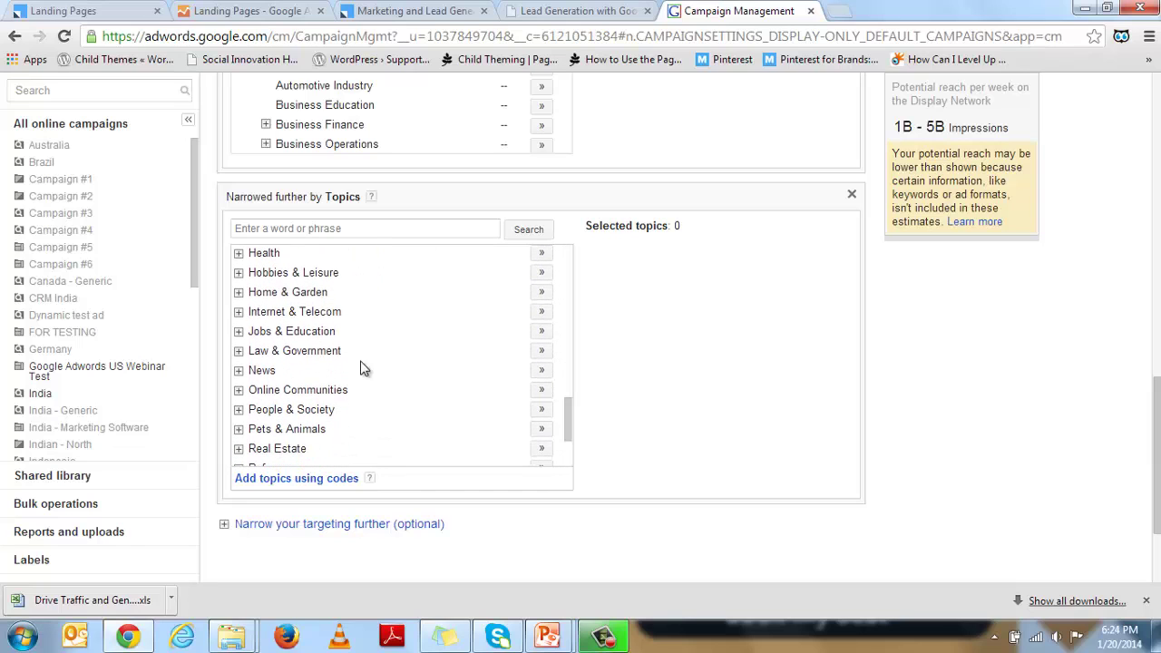
Expand Internet & Telecom and add Search Engines to the selected topics.
left_click(238, 311)
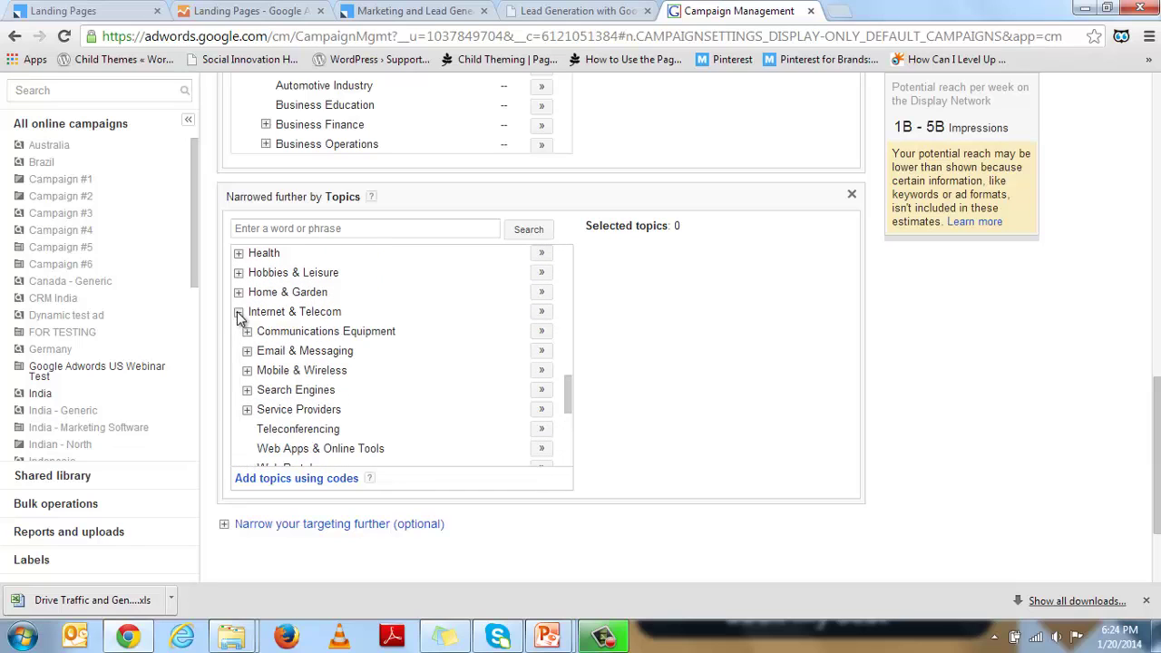
left_click(247, 391)
left_click(248, 371)
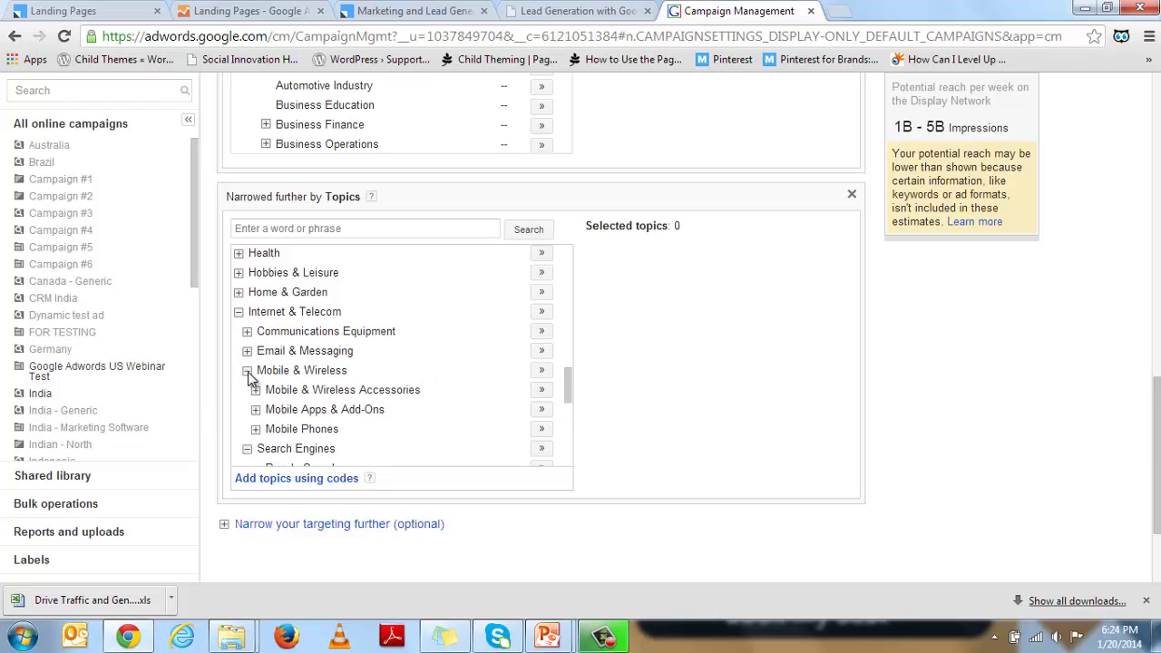
left_click(248, 351)
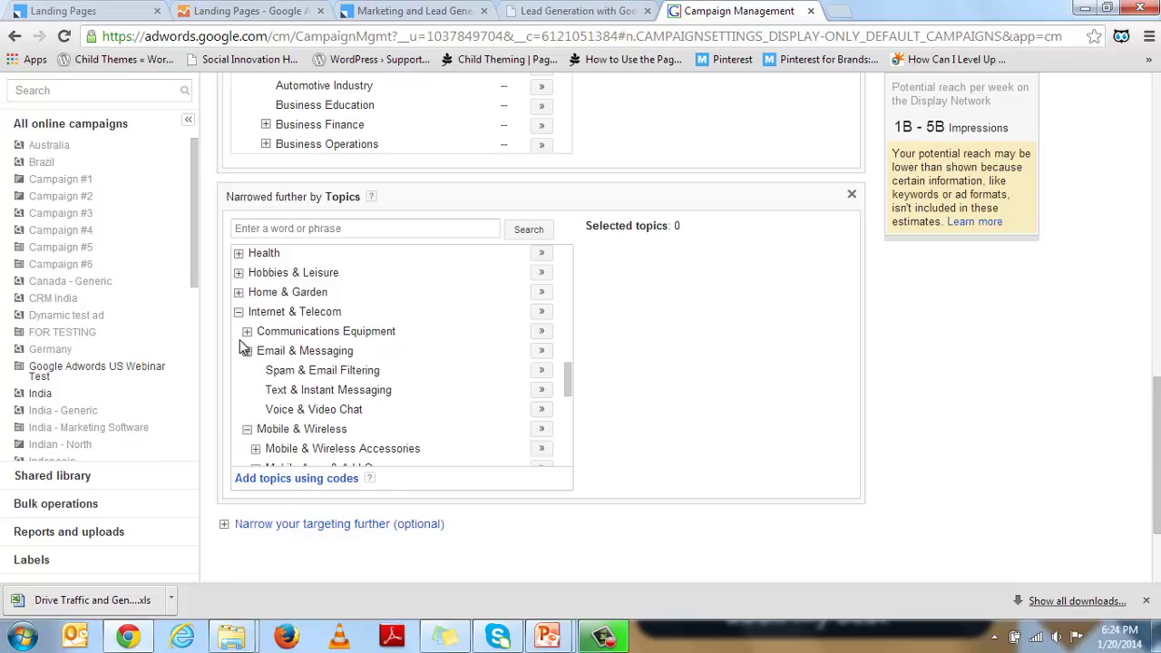
mouse_move(568, 390)
left_mouse_down()
mouse_move(563, 442)
mouse_move(567, 413)
left_mouse_up()
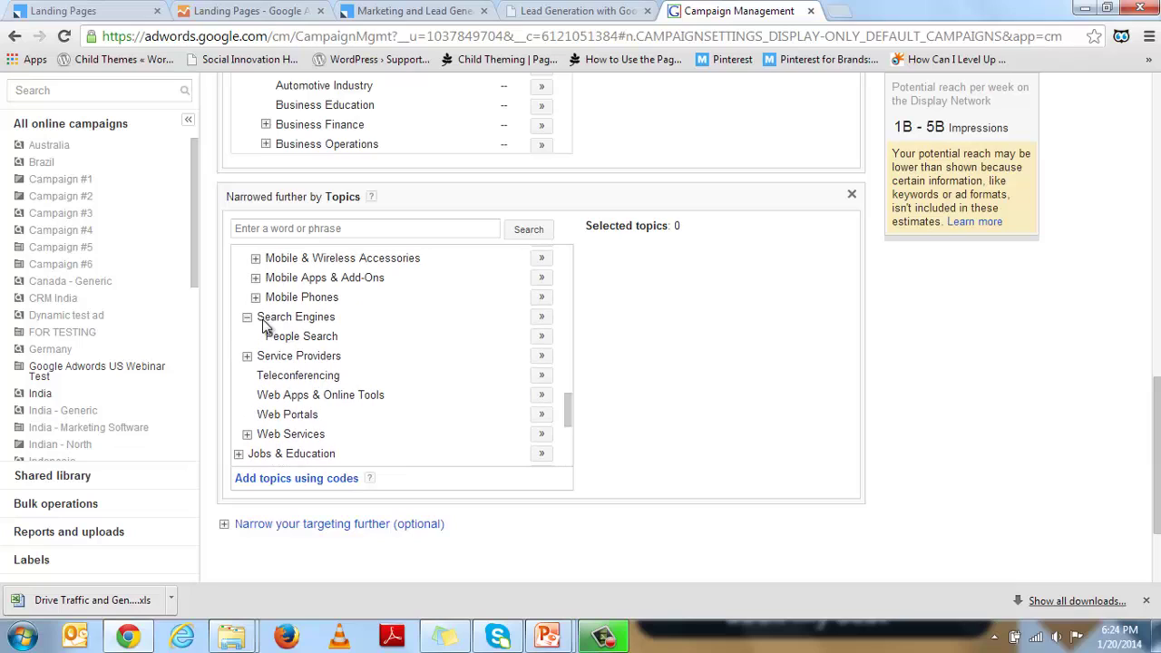
left_click(540, 320)
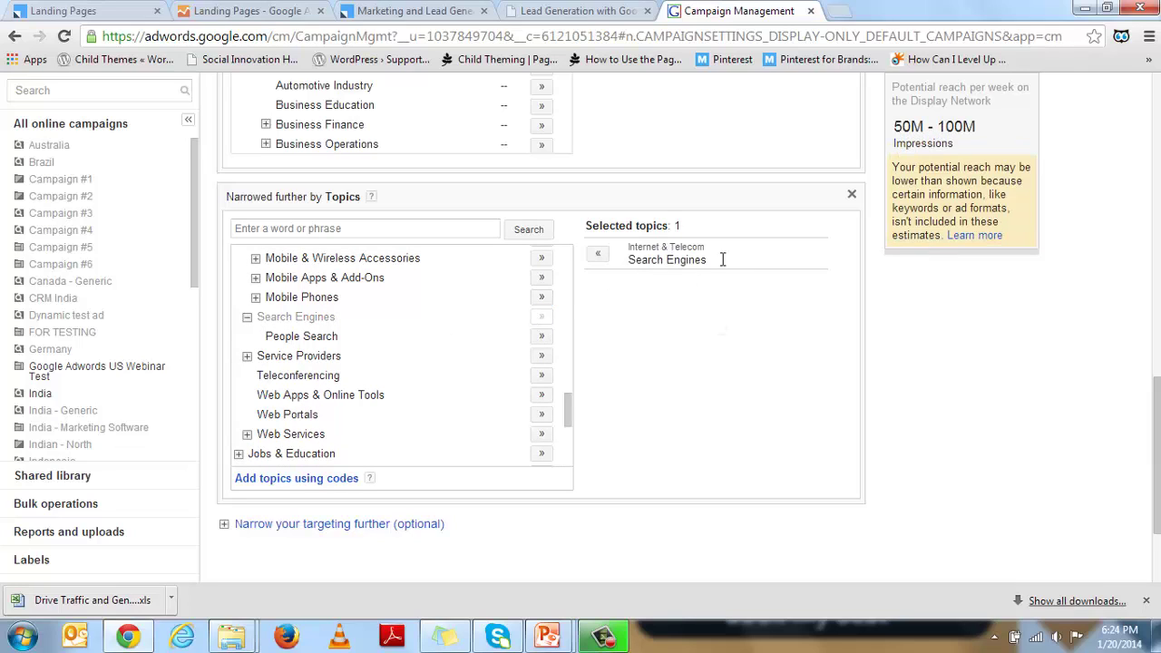
Highlight the updated 50M – 100M impressions reach estimate.
left_click_drag(916, 127, 996, 147)
left_click(996, 146)
left_click_drag(893, 126, 976, 126)
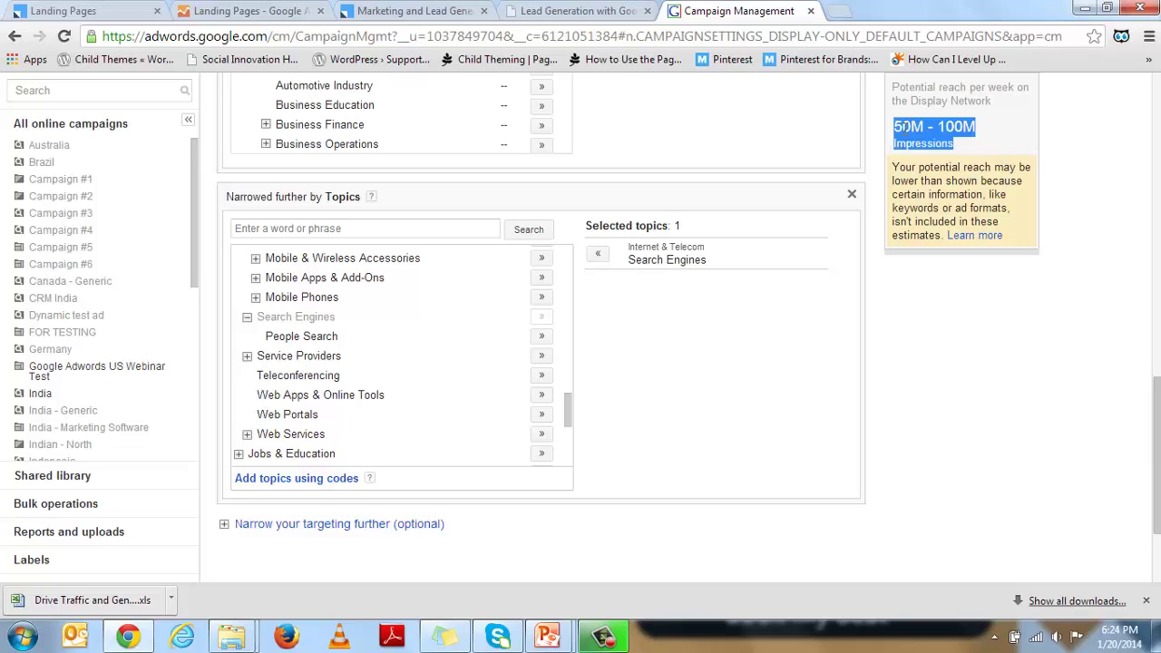
double_click(959, 127)
left_click(959, 127)
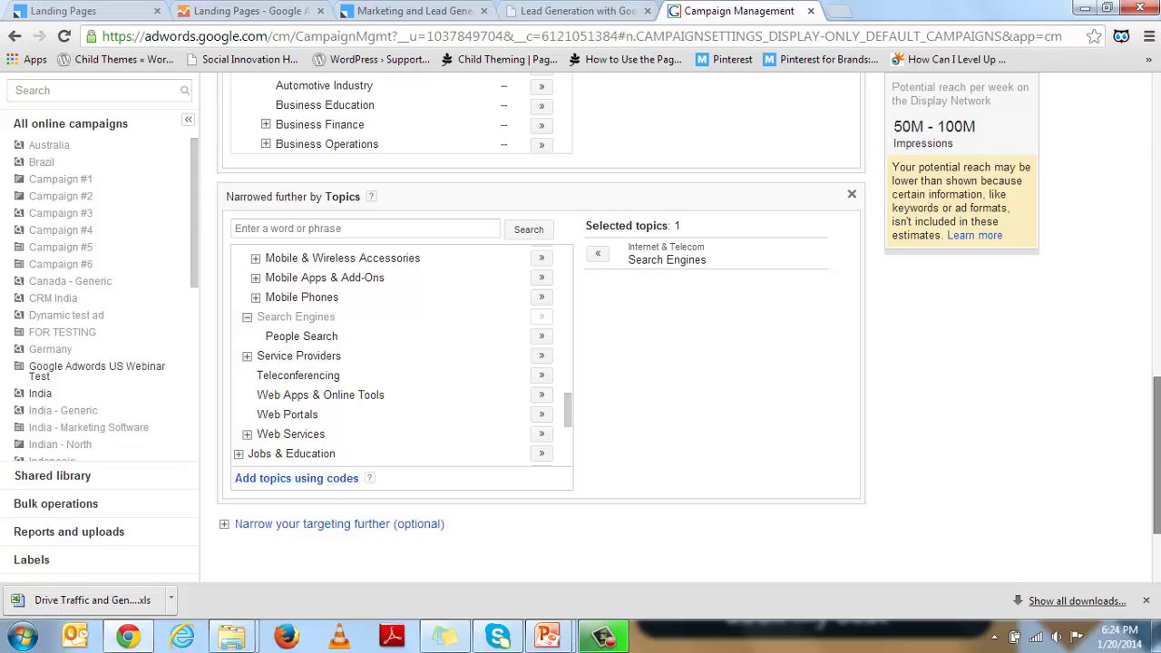
scroll(1157, 454, "down", 2)
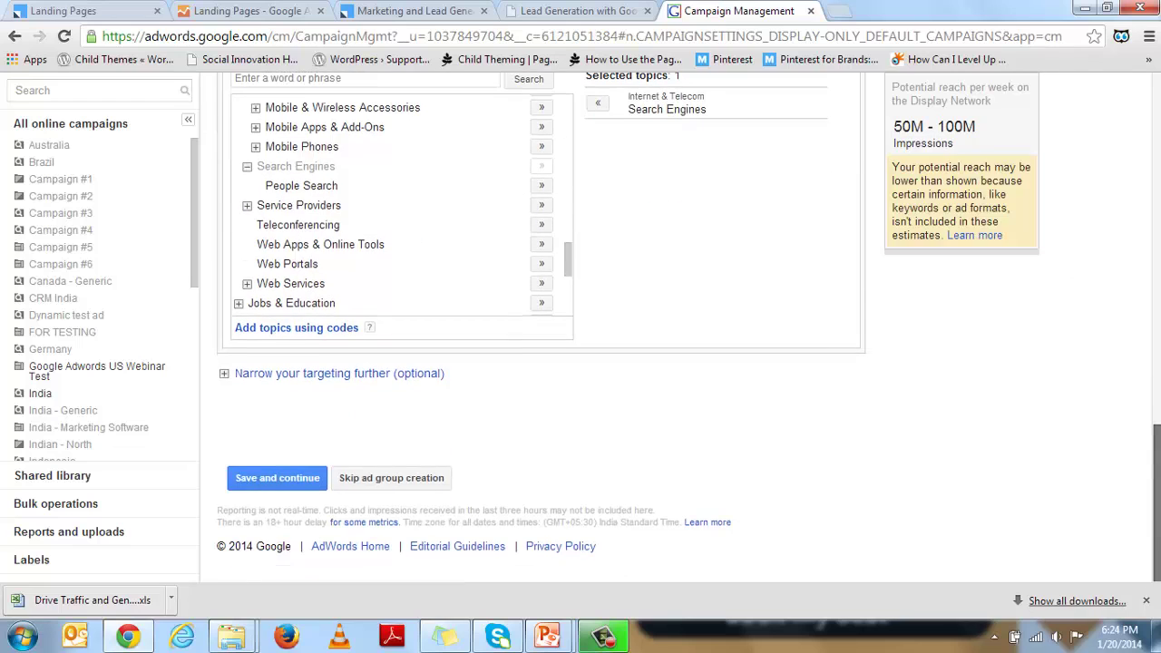
Add Placements targeting and add searchenginejournal.com to the selected placements.
left_click(224, 373)
left_click(288, 399)
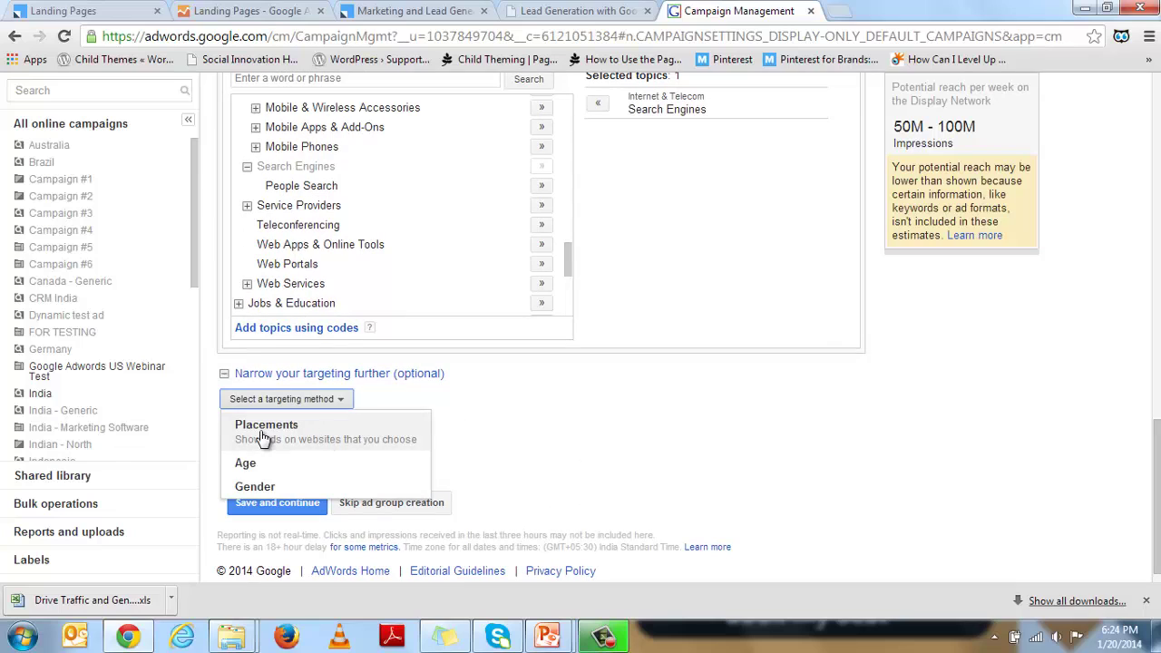
left_click(259, 430)
left_click(338, 430)
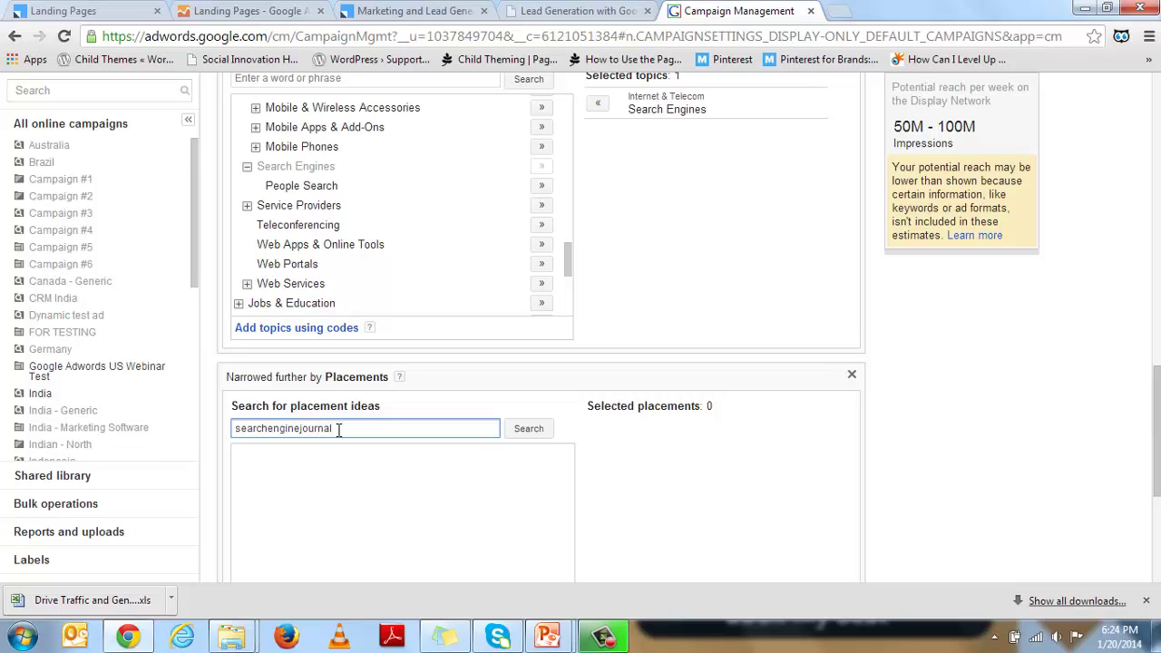
type(".com")
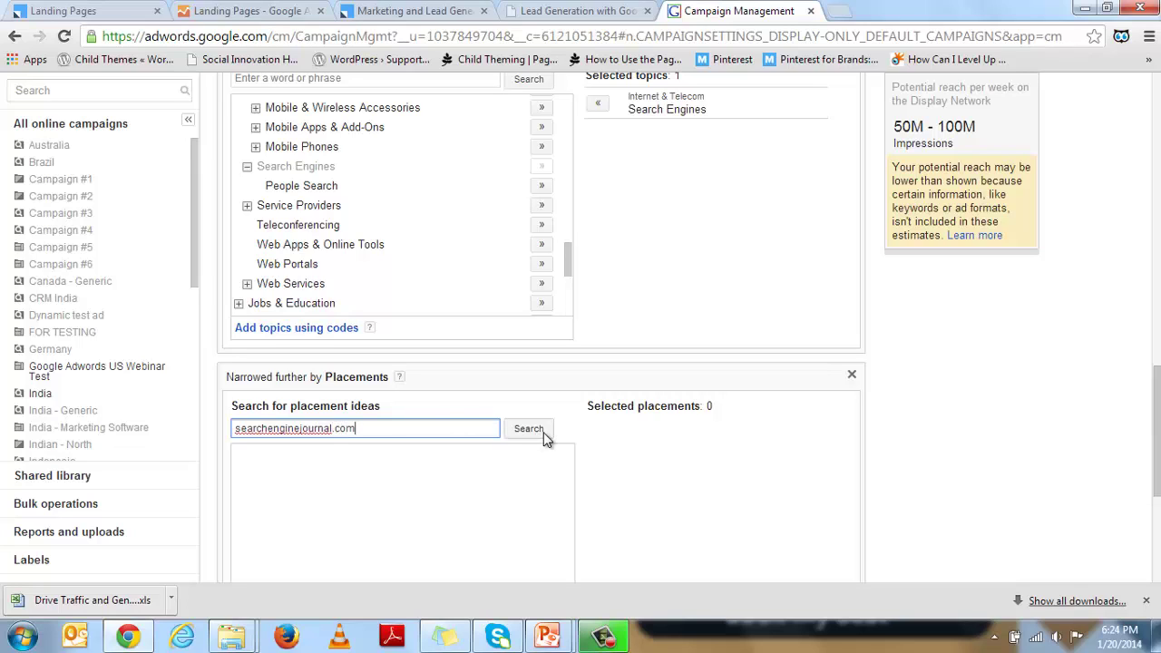
left_click(536, 431)
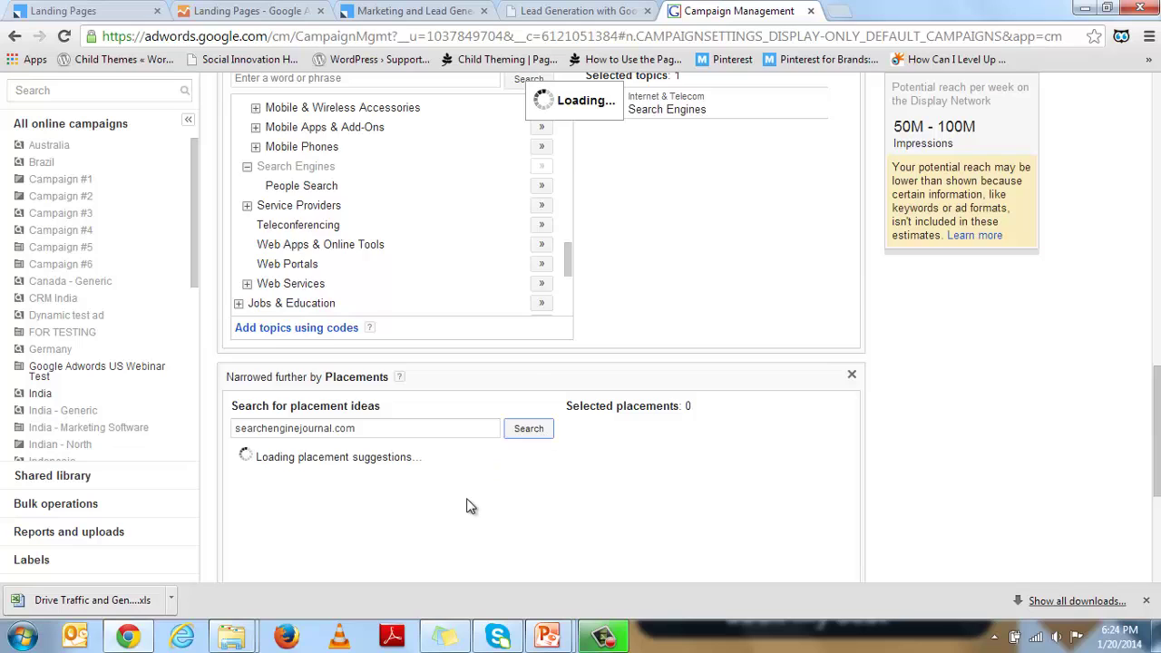
scroll(469, 505, "down", 2)
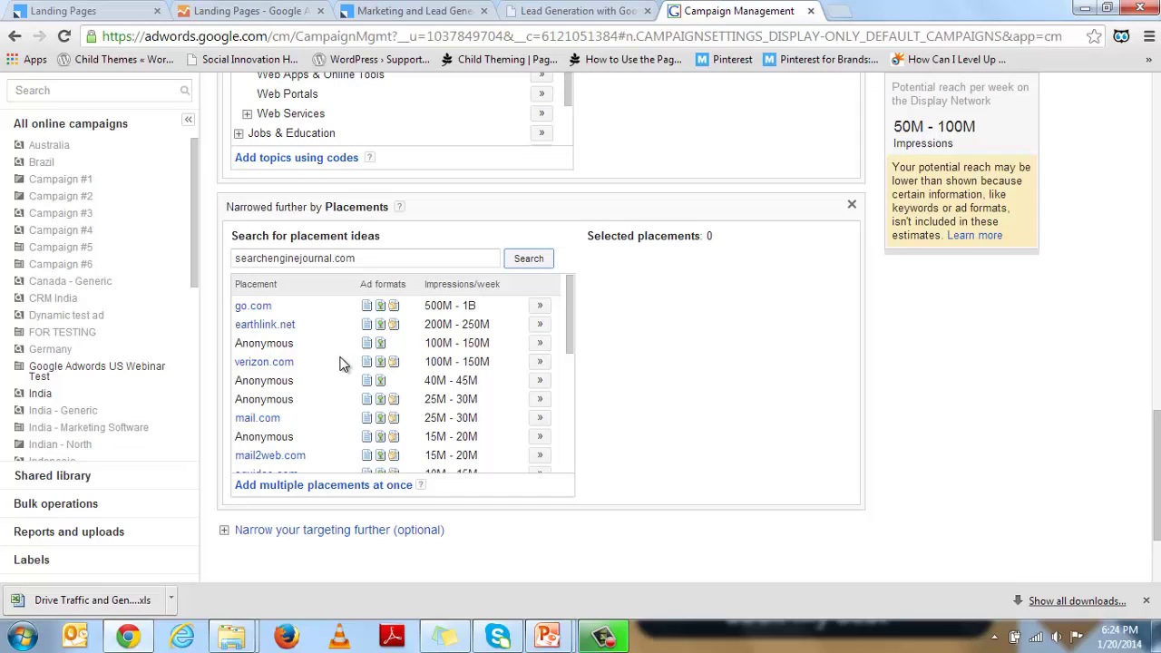
left_click_drag(569, 317, 570, 476)
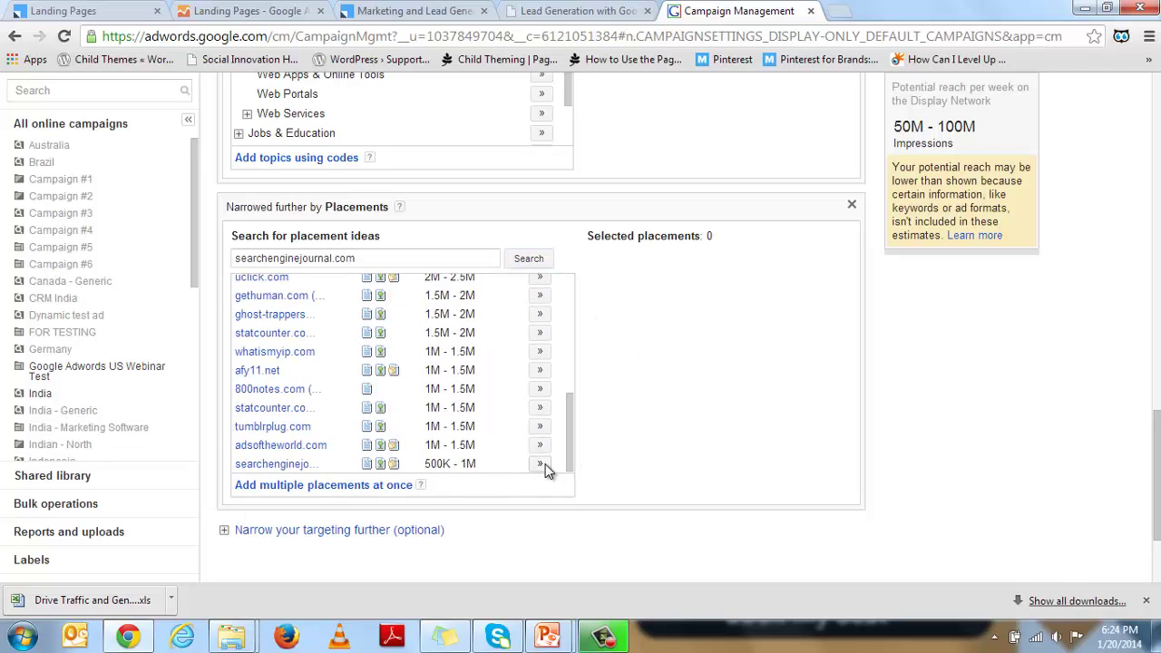
left_click(543, 465)
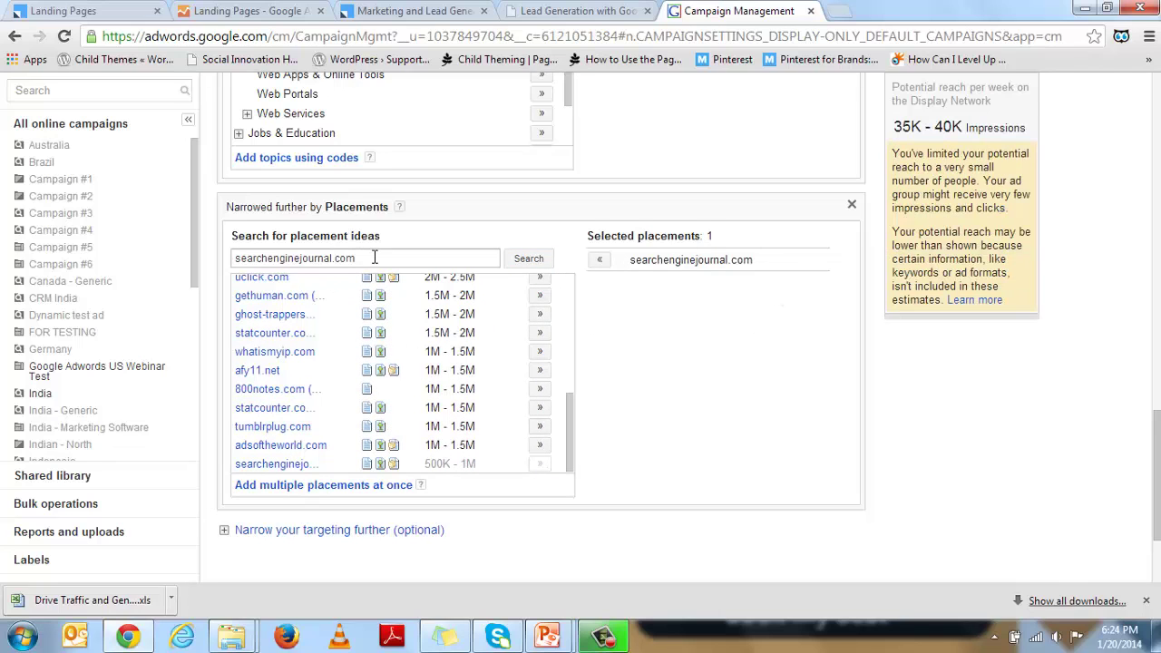
Search for mashable.com, add it as a placement, and note the 40M – 45M reach.
left_click_drag(375, 258, 220, 263)
type("mar")
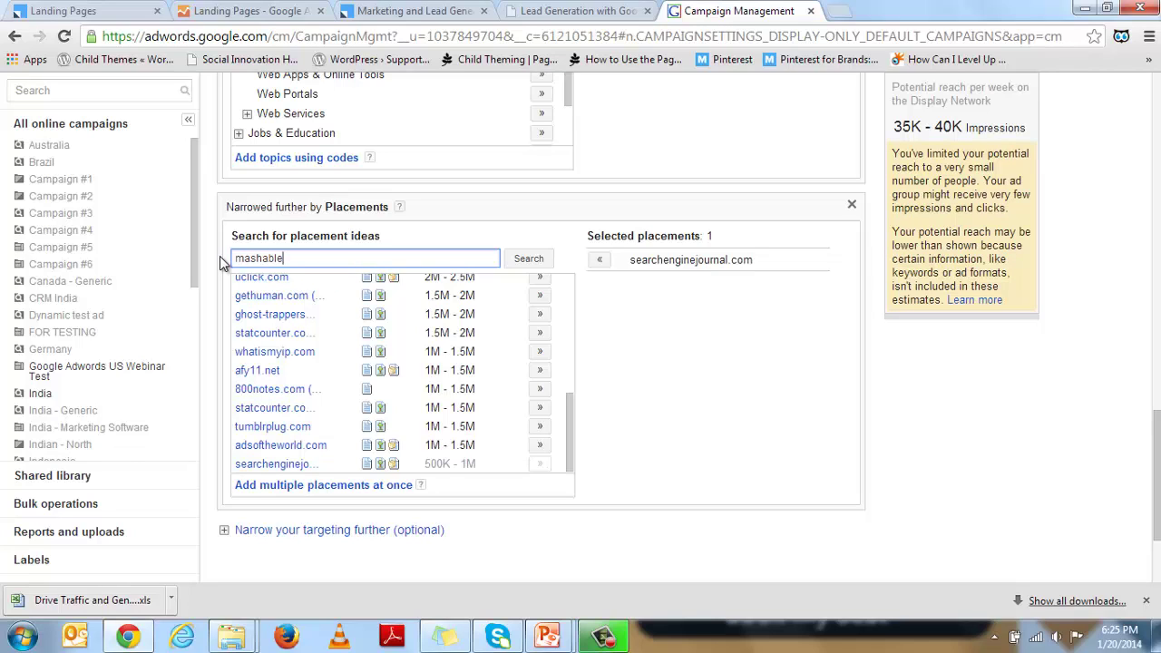
type("hable.com")
left_click(531, 260)
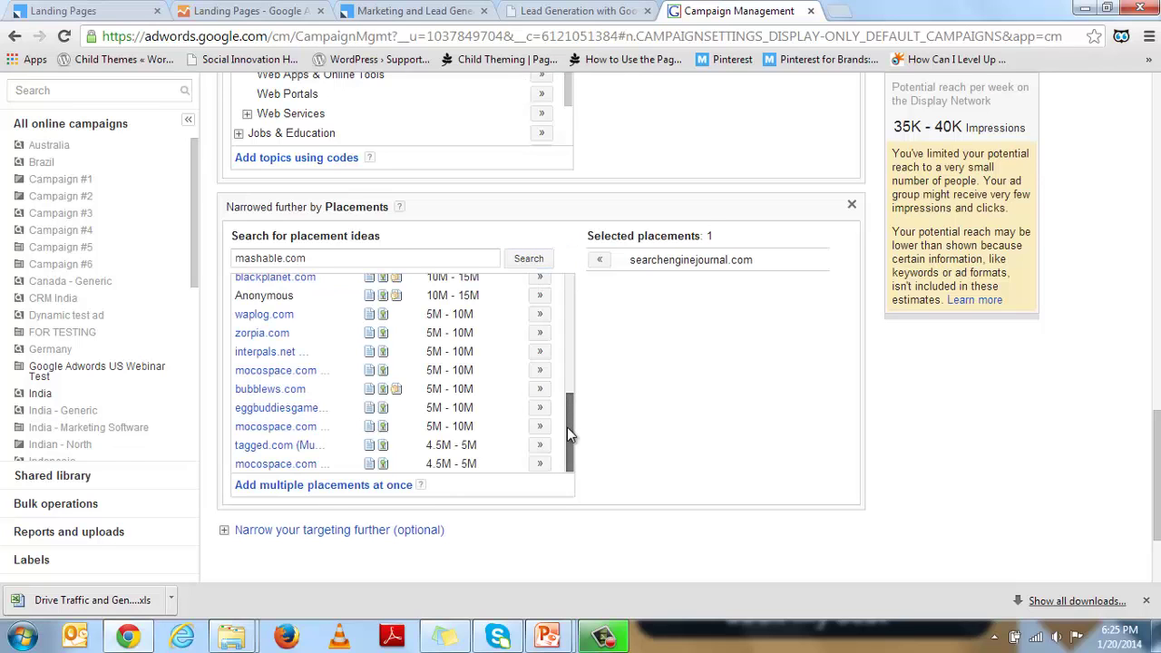
left_click_drag(567, 427, 572, 295)
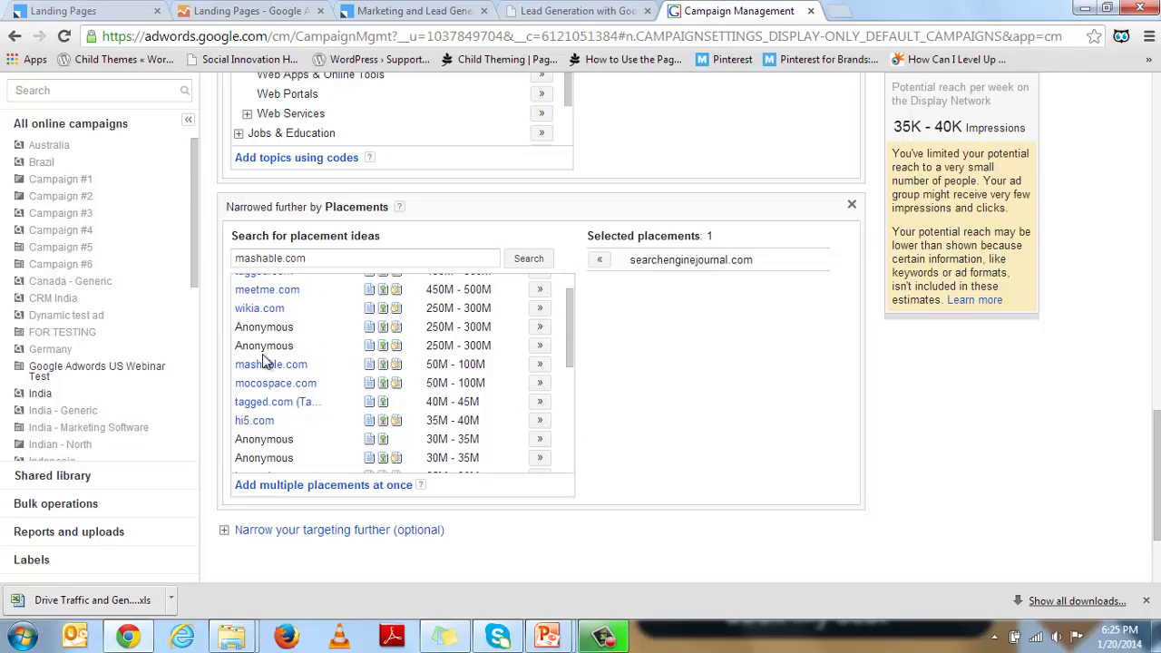
left_click(540, 364)
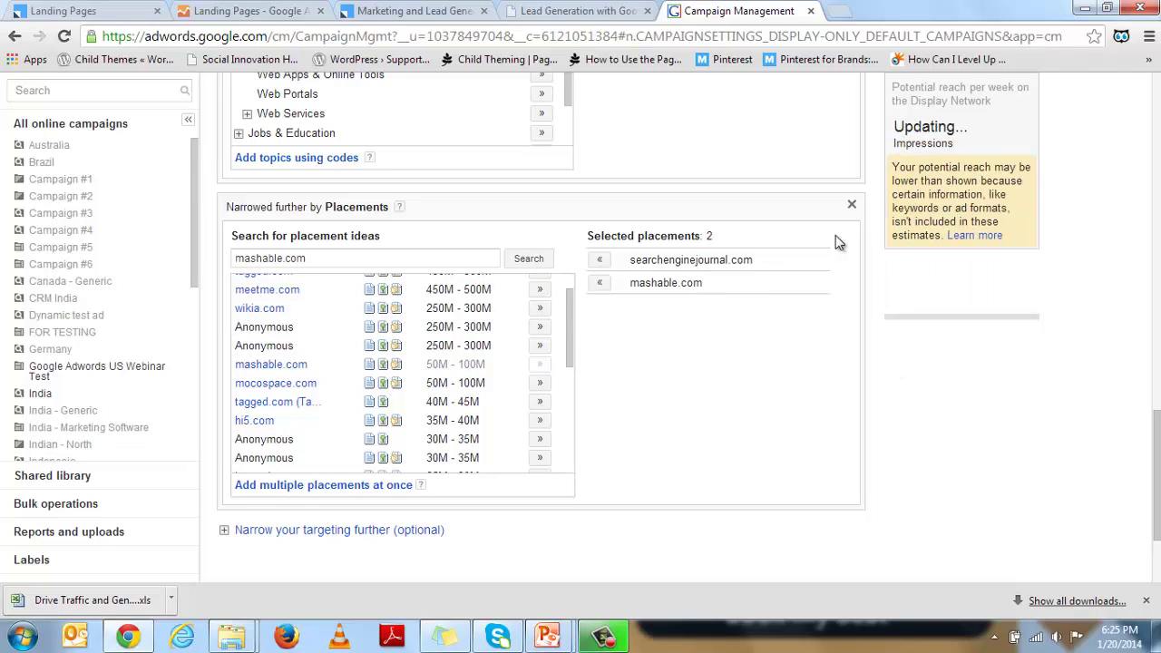
left_click_drag(895, 128, 967, 127)
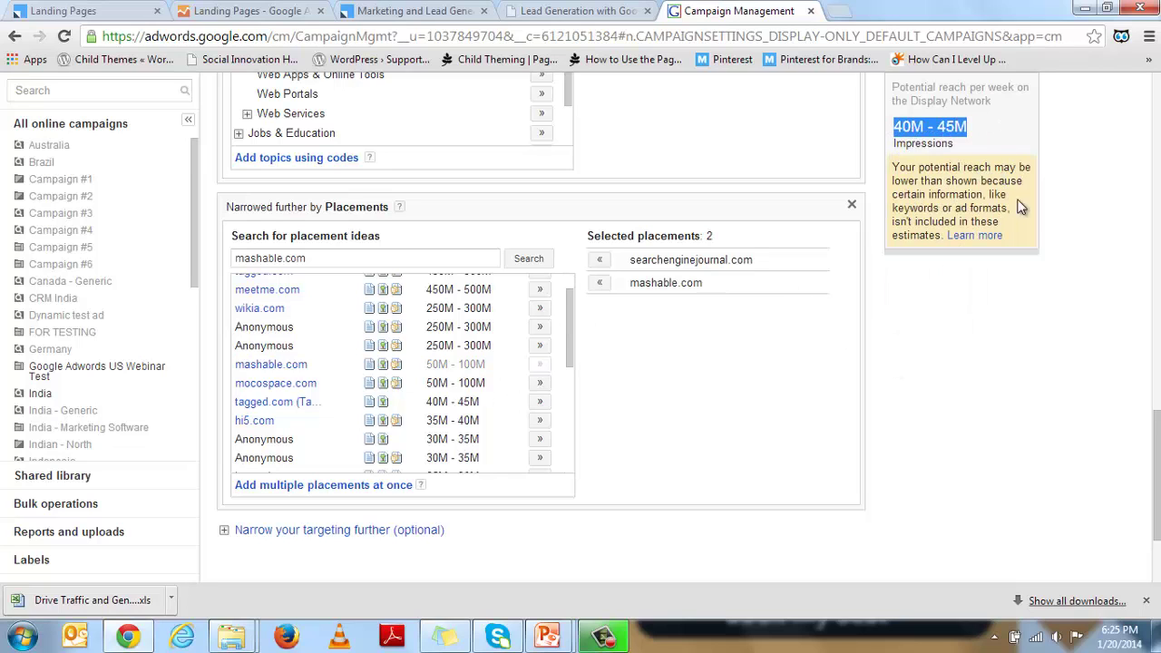
left_click_drag(1157, 476, 1156, 517)
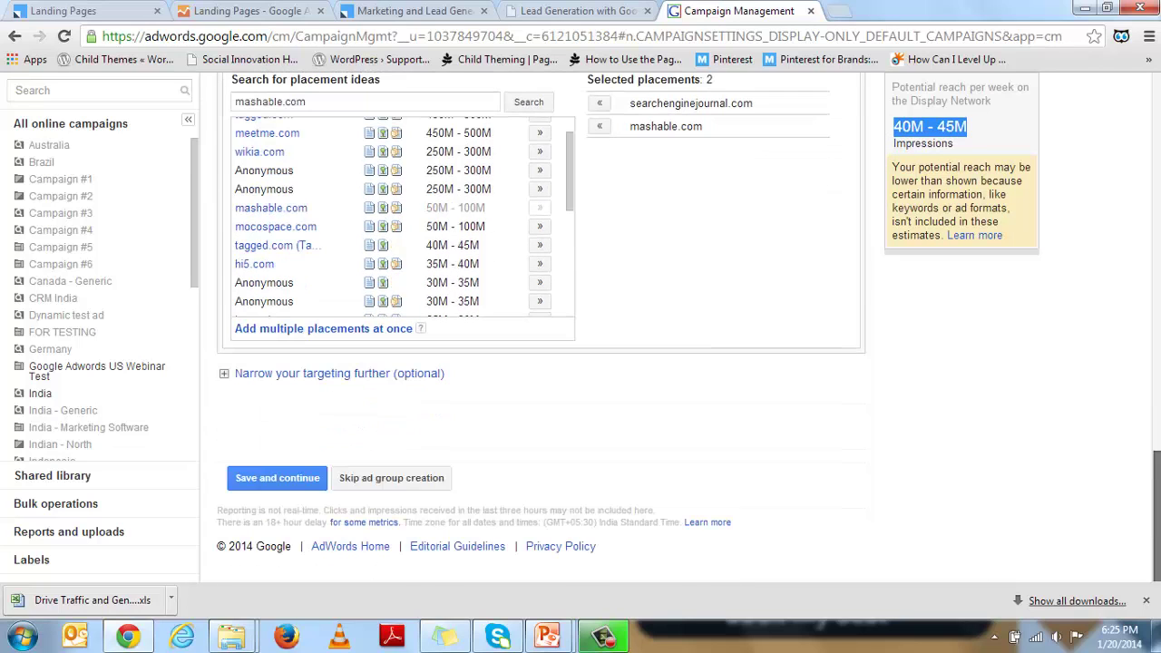
Add Age targeting excluding '65 or more' and 'Unknown', cutting reach to 25M – 30M.
left_click(224, 373)
left_click(313, 408)
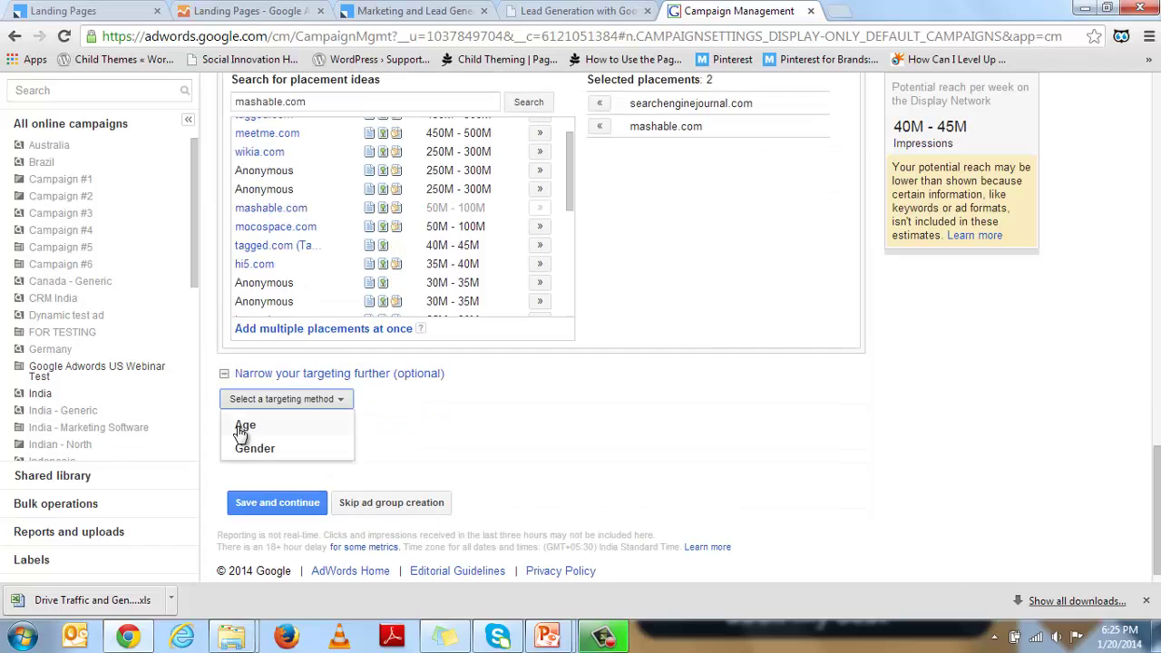
left_click(277, 426)
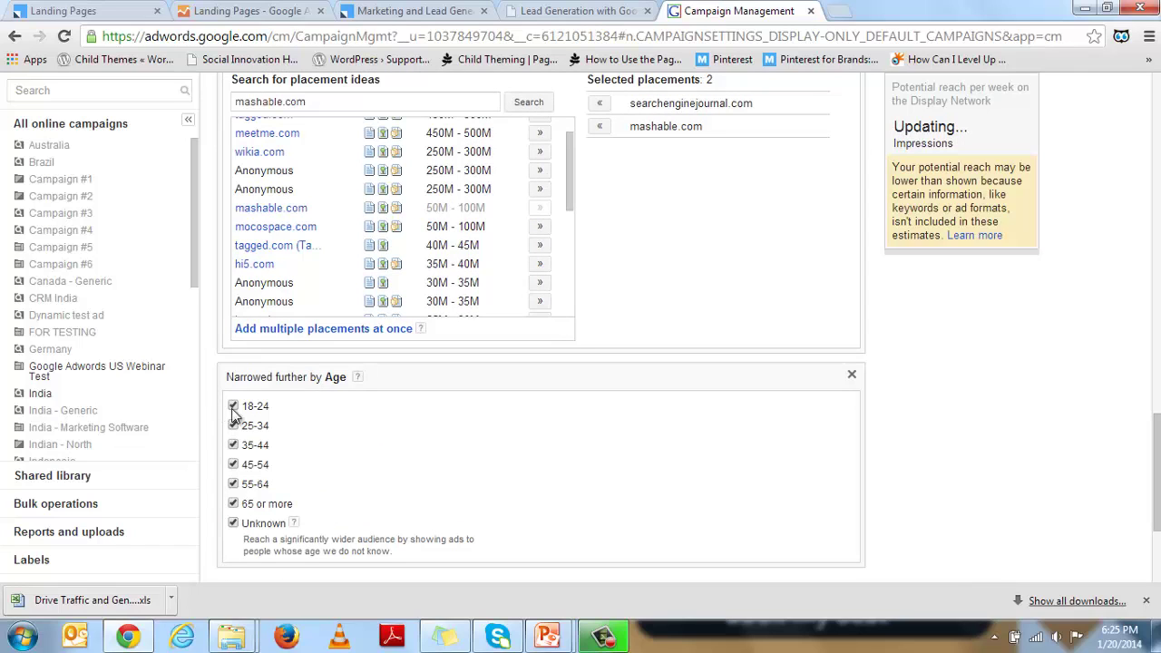
left_click(234, 505)
left_click(233, 524)
triple_click(940, 125)
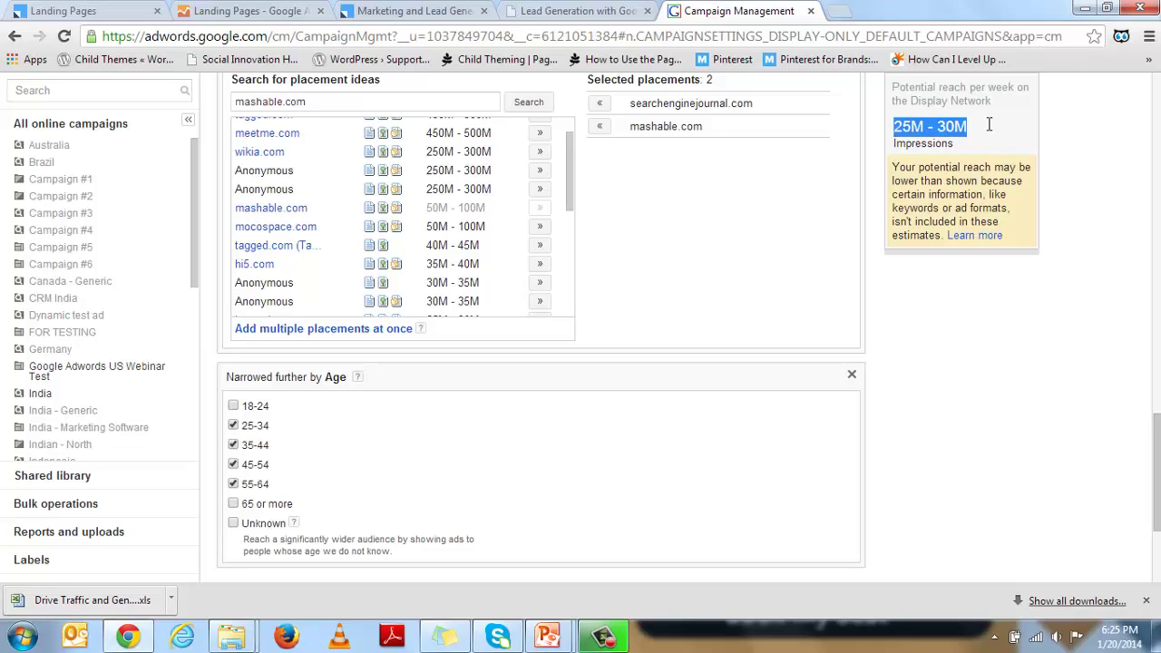
scroll(1043, 436, "down", 3)
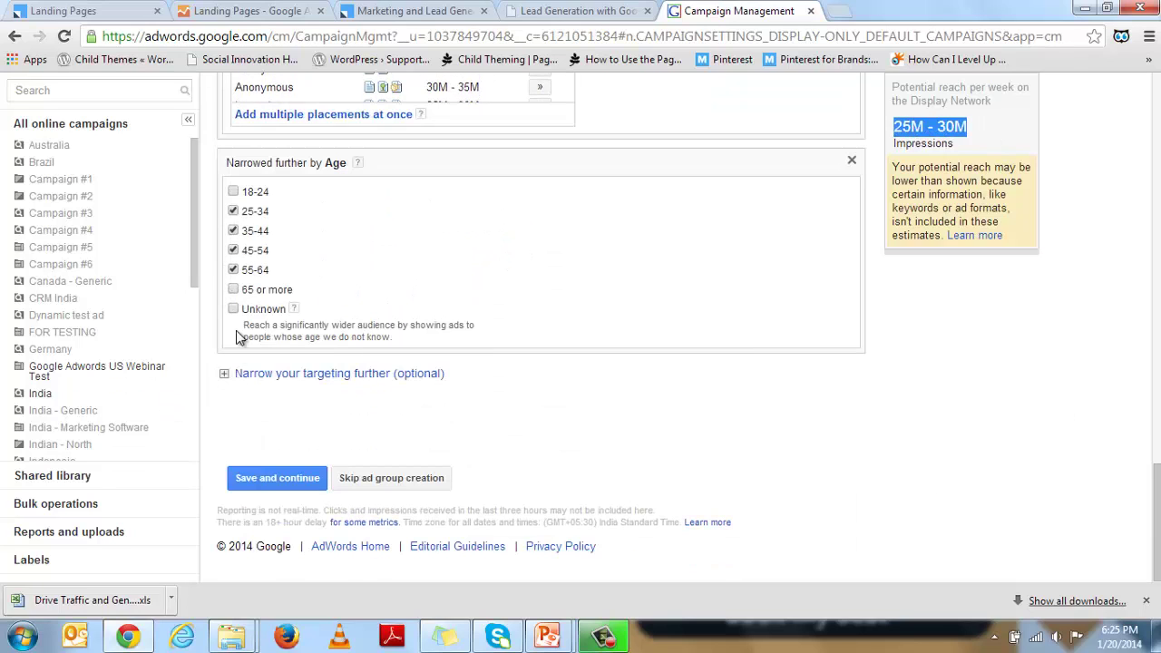
Review the other available targeting methods, then dismiss the list.
left_click(228, 375)
left_click(286, 404)
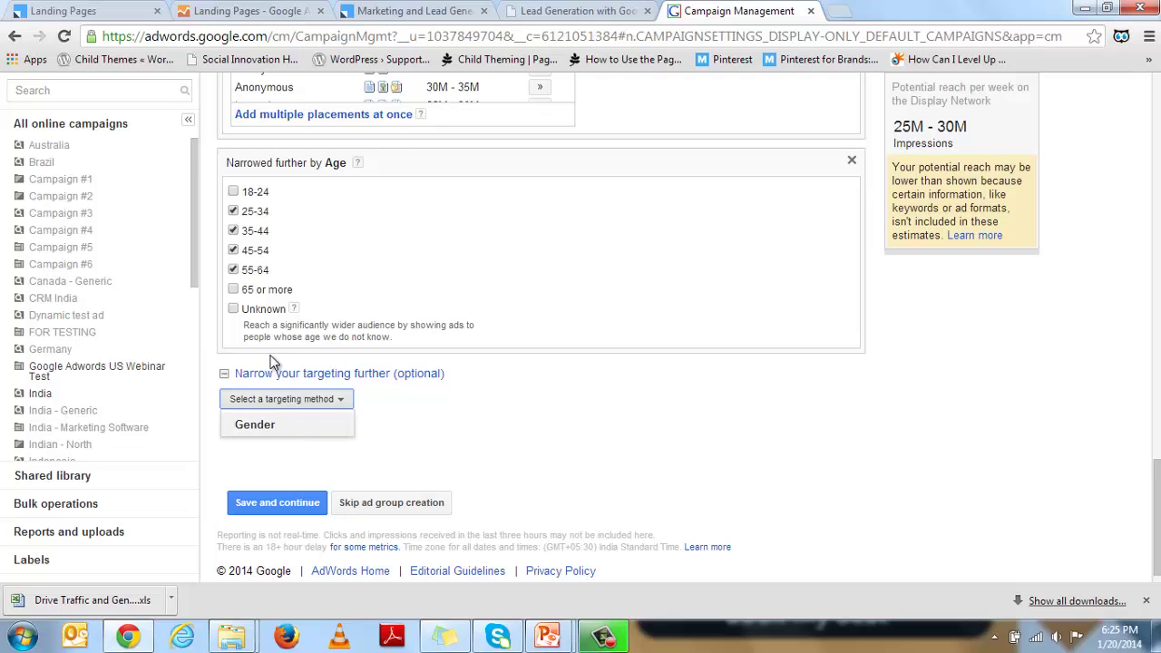
left_click(700, 439)
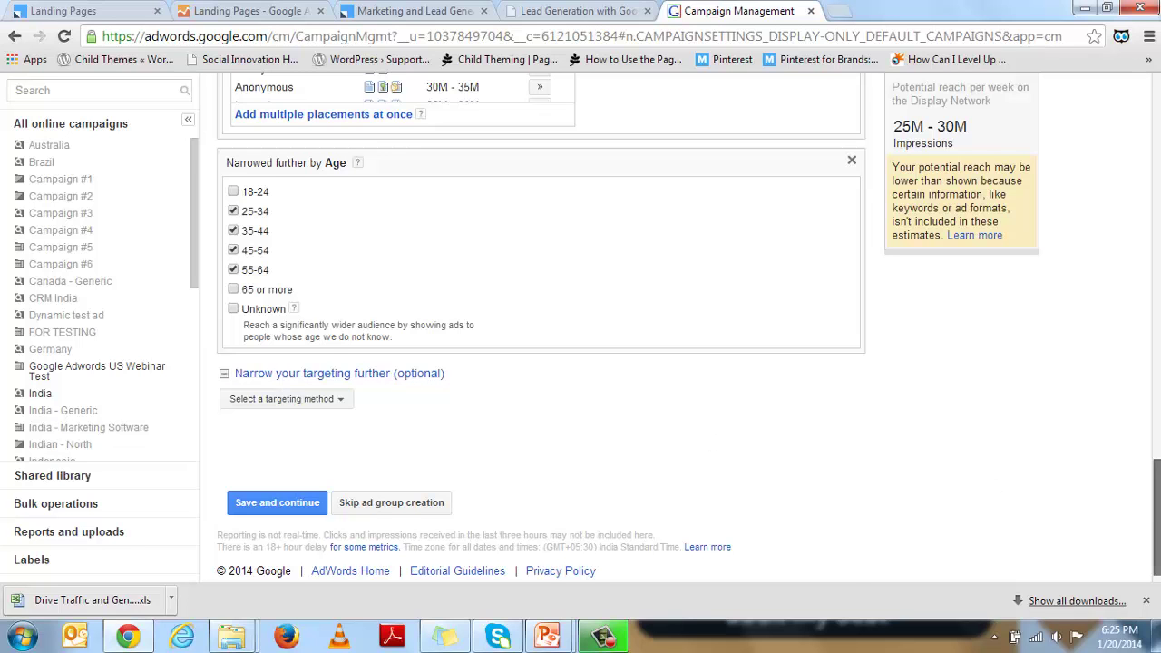
scroll(544, 363, "up", 15)
scroll(544, 363, "down", 7)
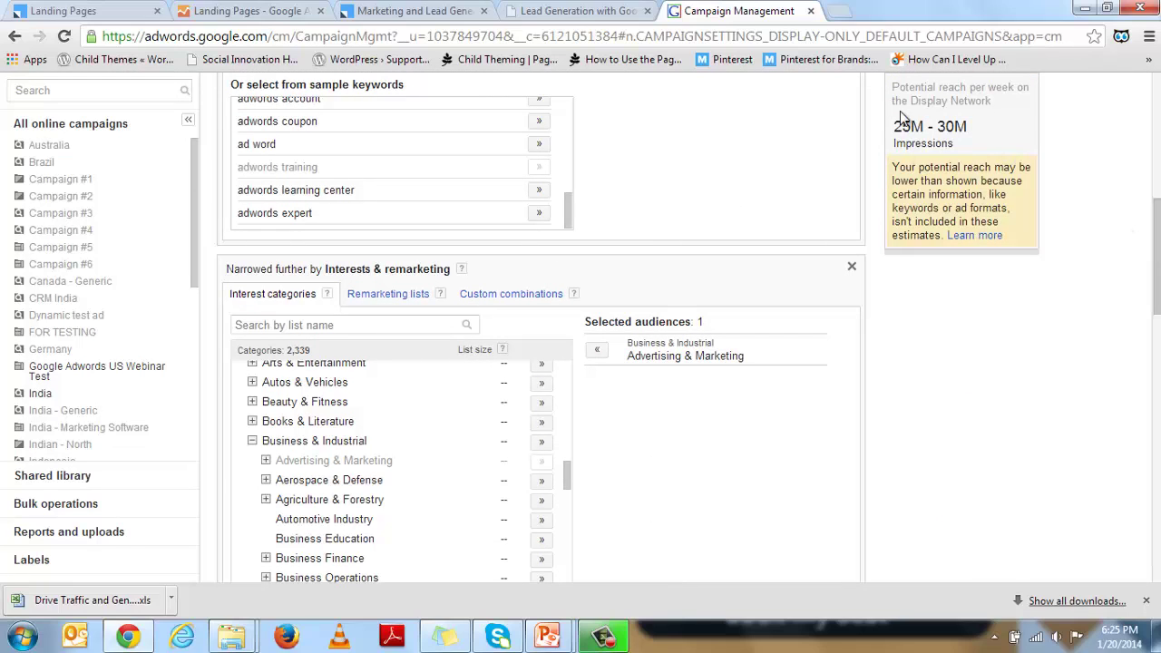
Remove the Topics and Interests & remarketing targeting methods.
left_click_drag(896, 125, 995, 145)
left_click(1053, 141)
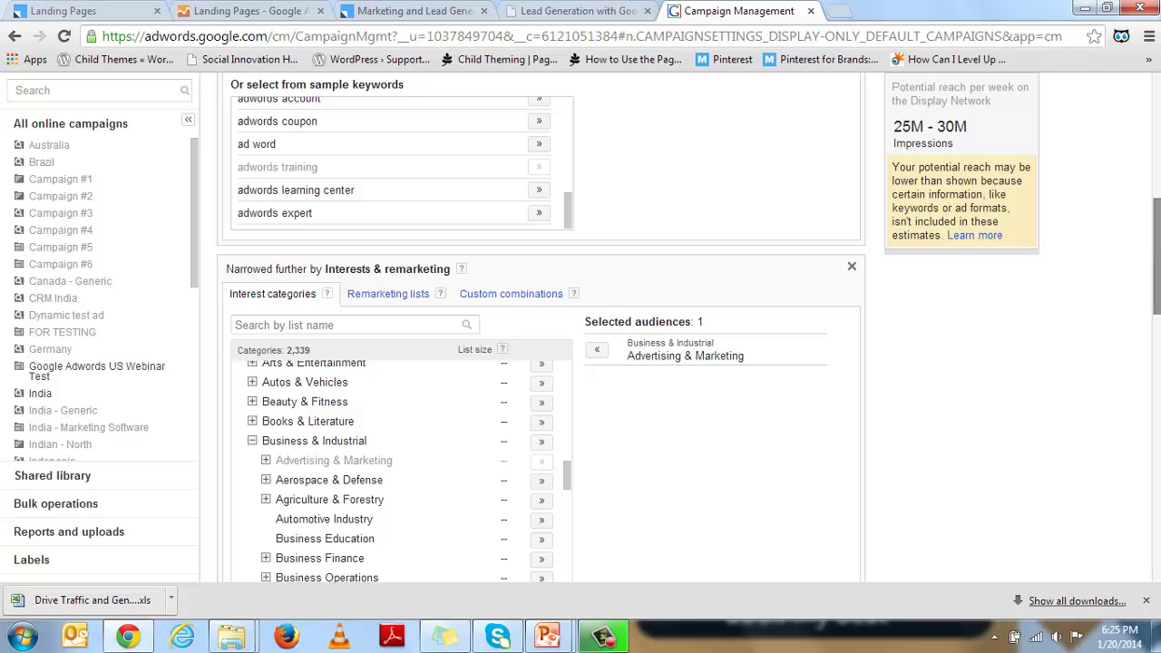
scroll(940, 460, "down", 3)
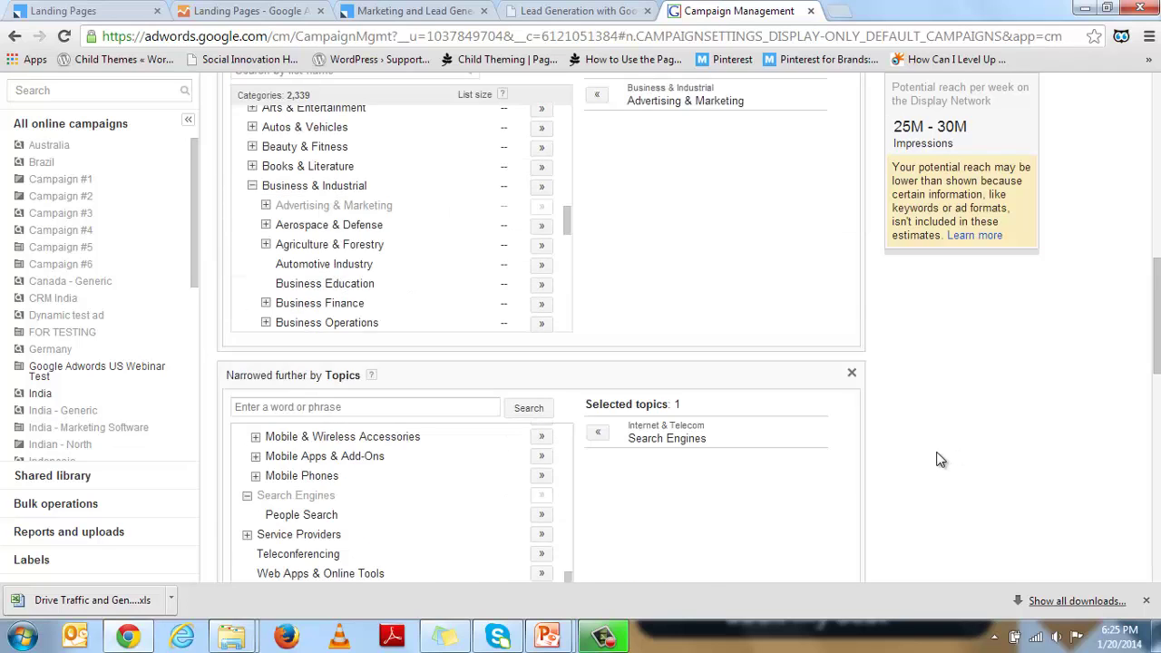
scroll(940, 460, "down", 3)
scroll(940, 460, "down", 5)
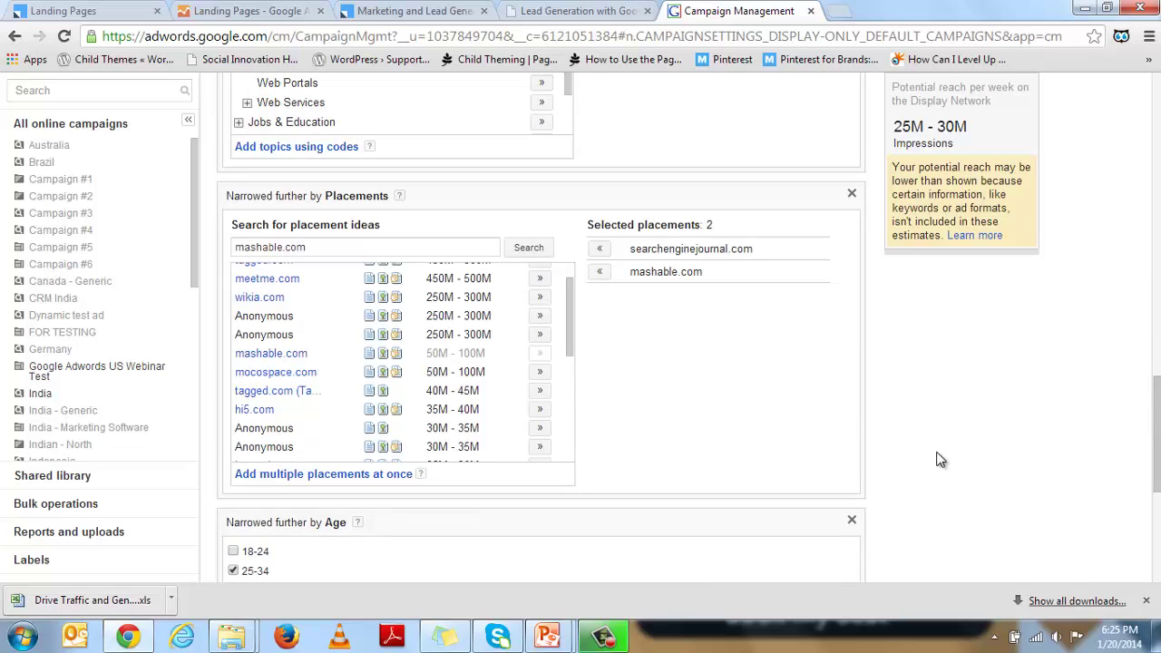
scroll(726, 445, "up", 5)
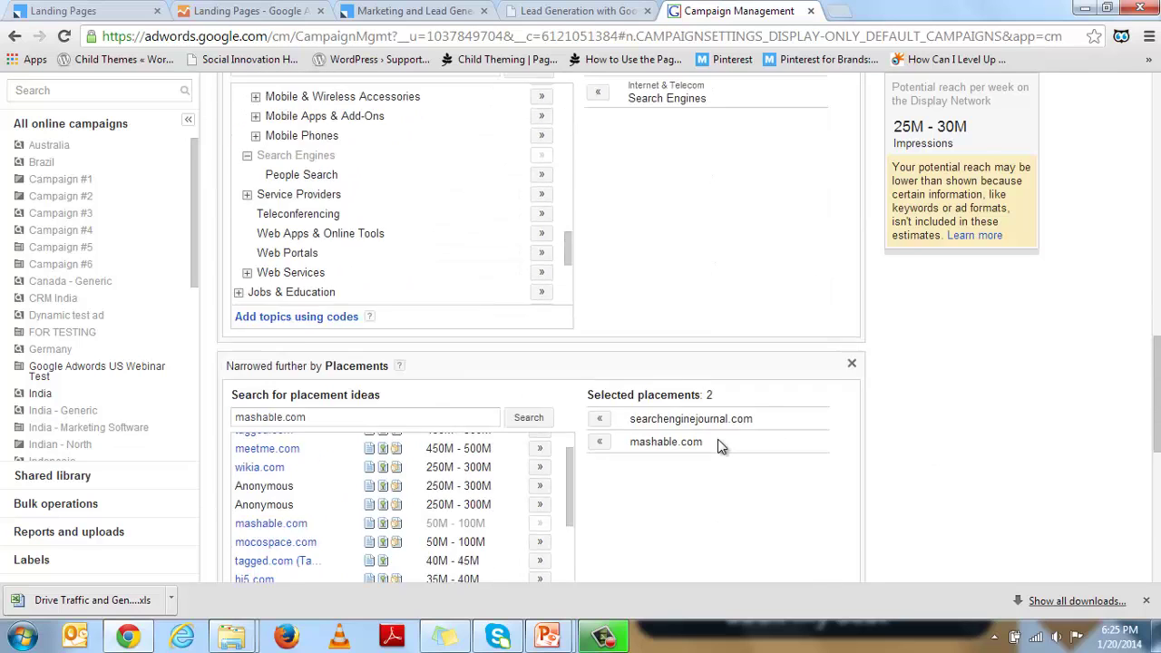
left_click(849, 288)
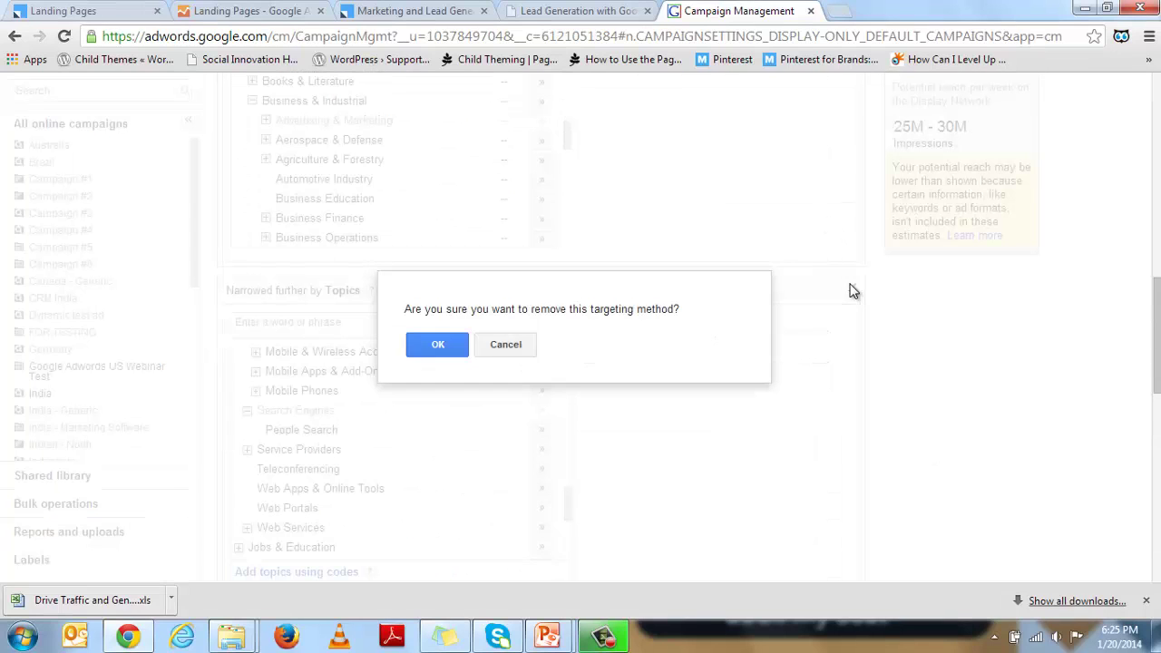
left_click(436, 345)
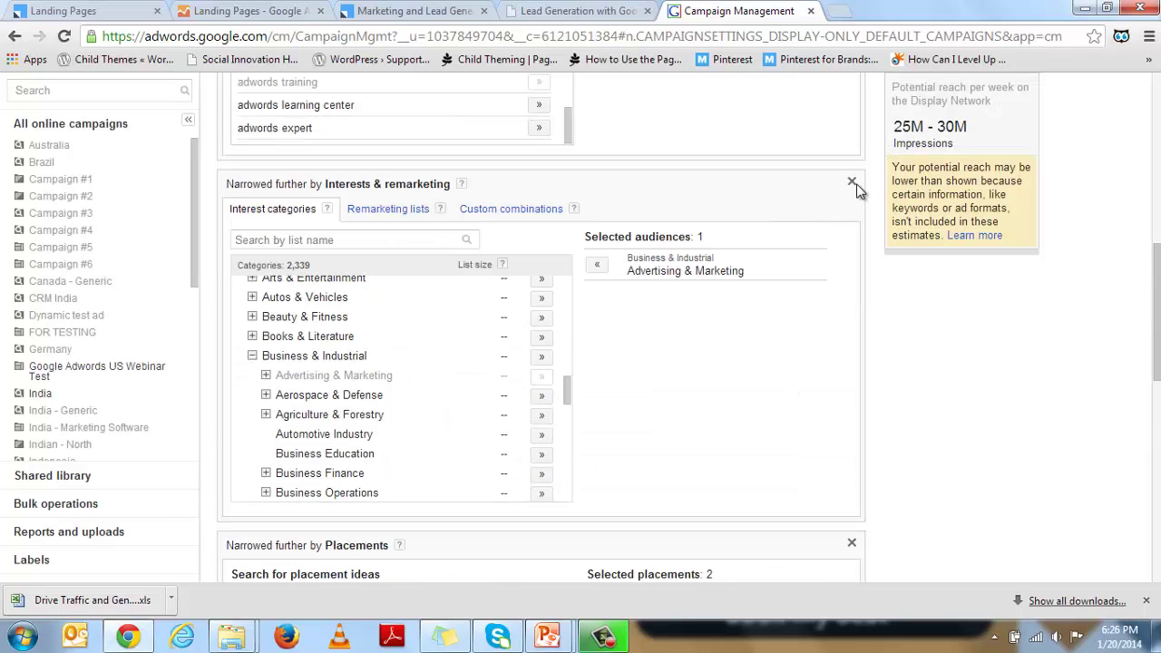
left_click(853, 185)
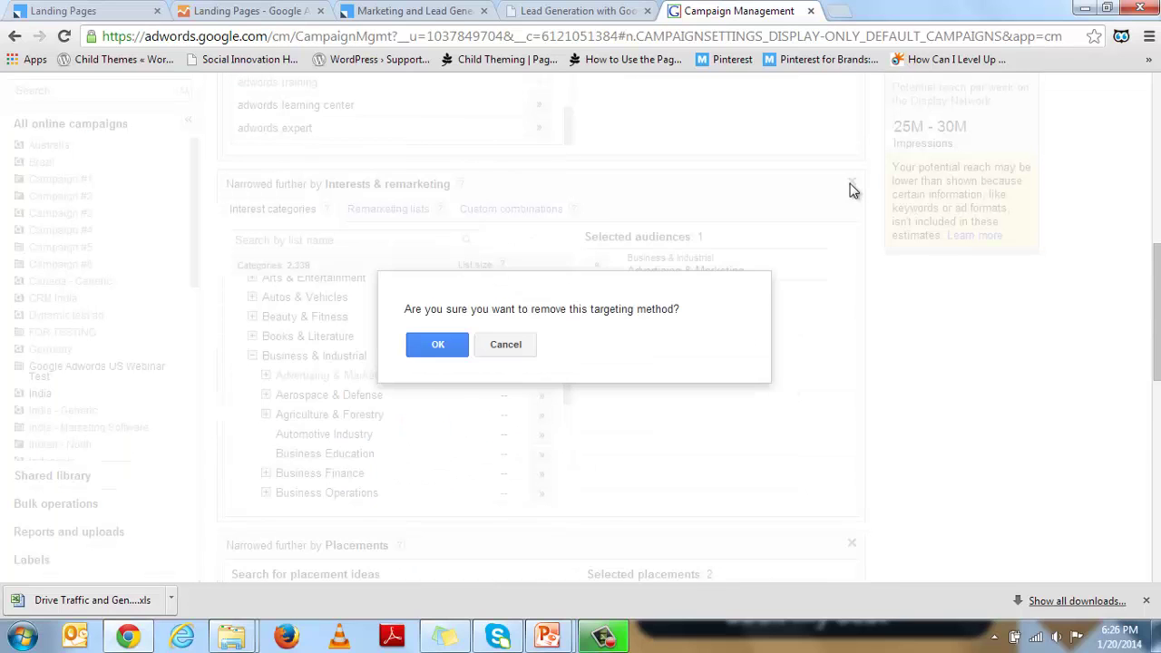
left_click(438, 345)
Try switching the targeting approach among Interests & remarketing, Topics and Placements.
scroll(719, 478, "up", 5)
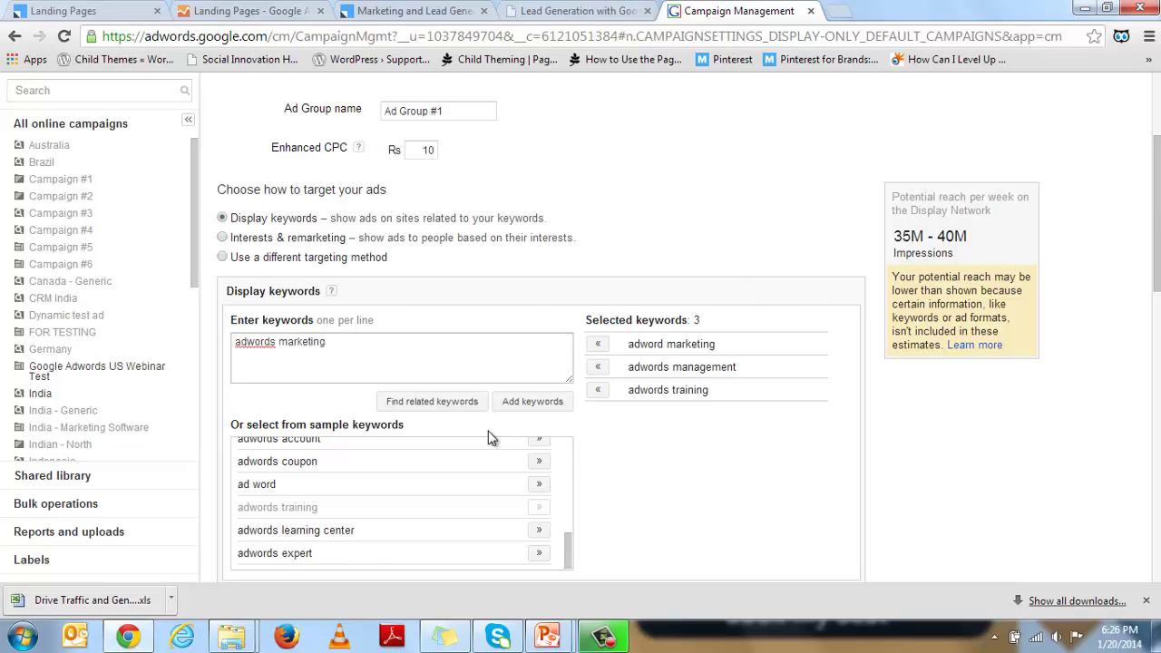
scroll(490, 438, "down", 3)
scroll(490, 438, "up", 5)
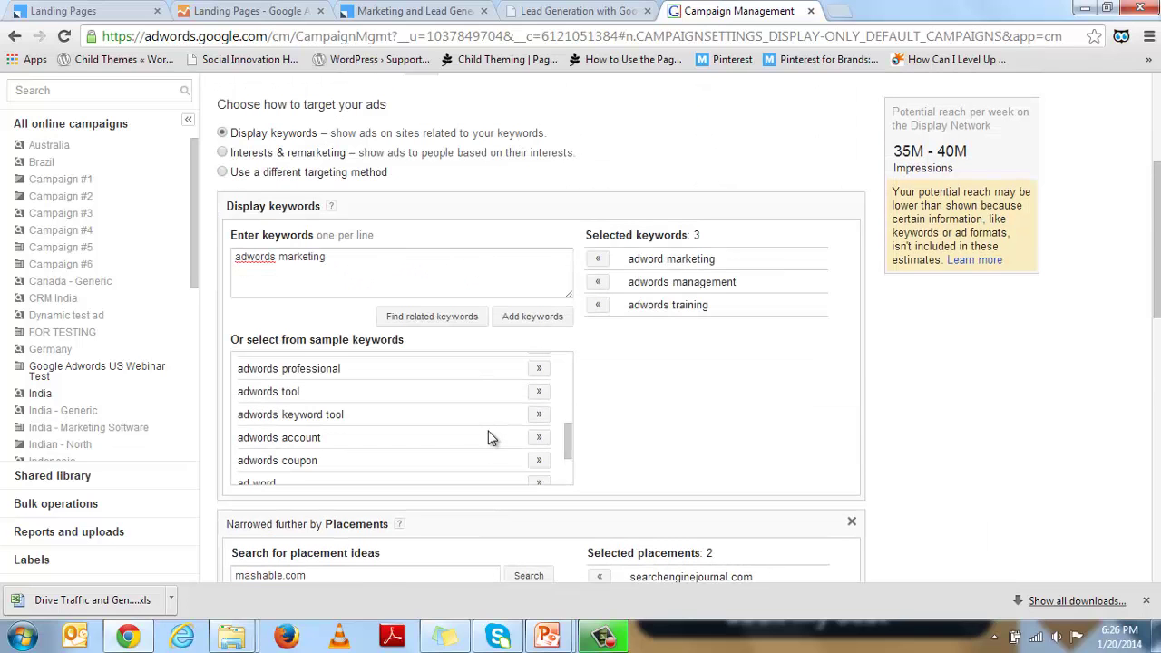
scroll(490, 438, "down", 2)
scroll(487, 435, "up", 3)
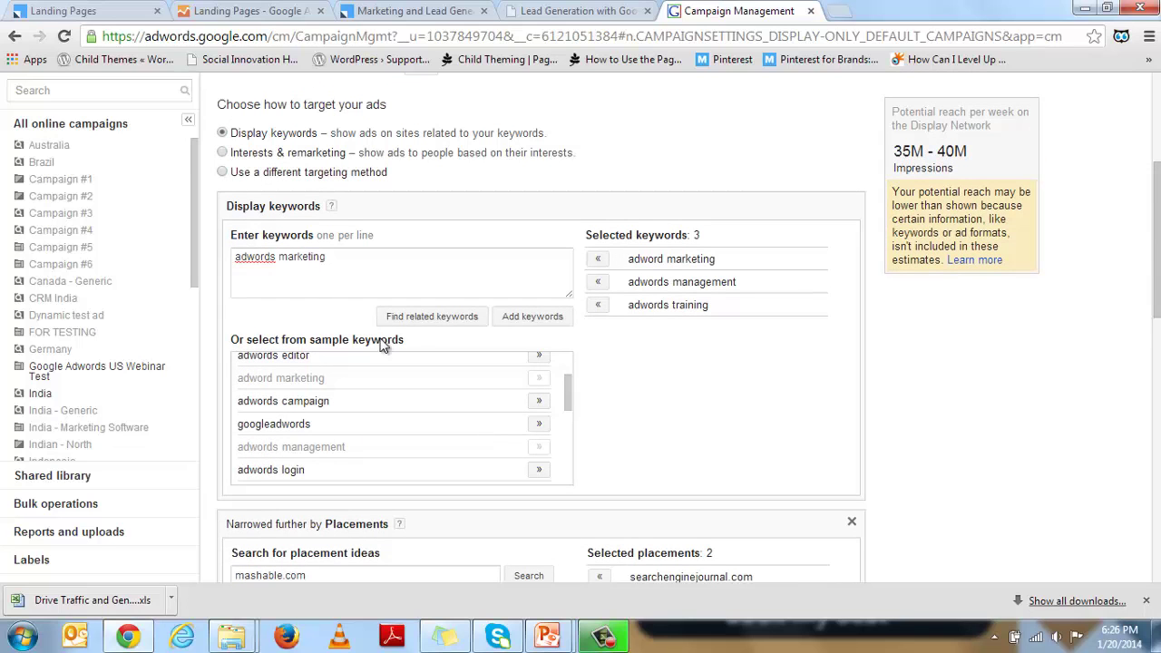
left_click(223, 155)
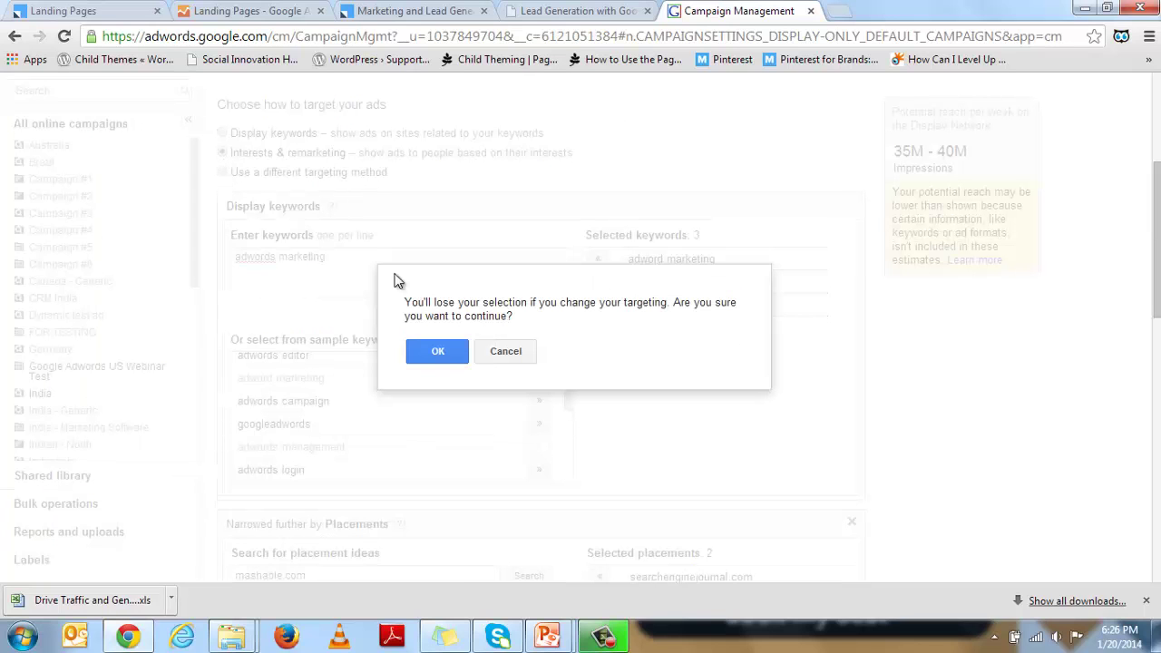
left_click(438, 352)
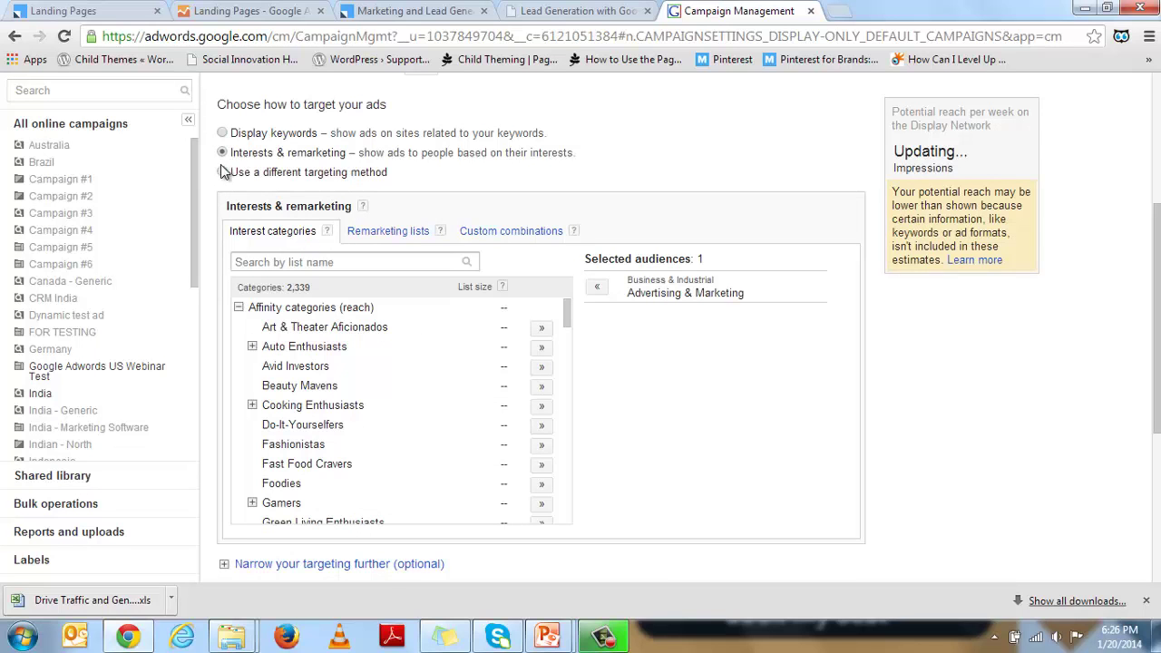
left_click(225, 172)
left_click(300, 242)
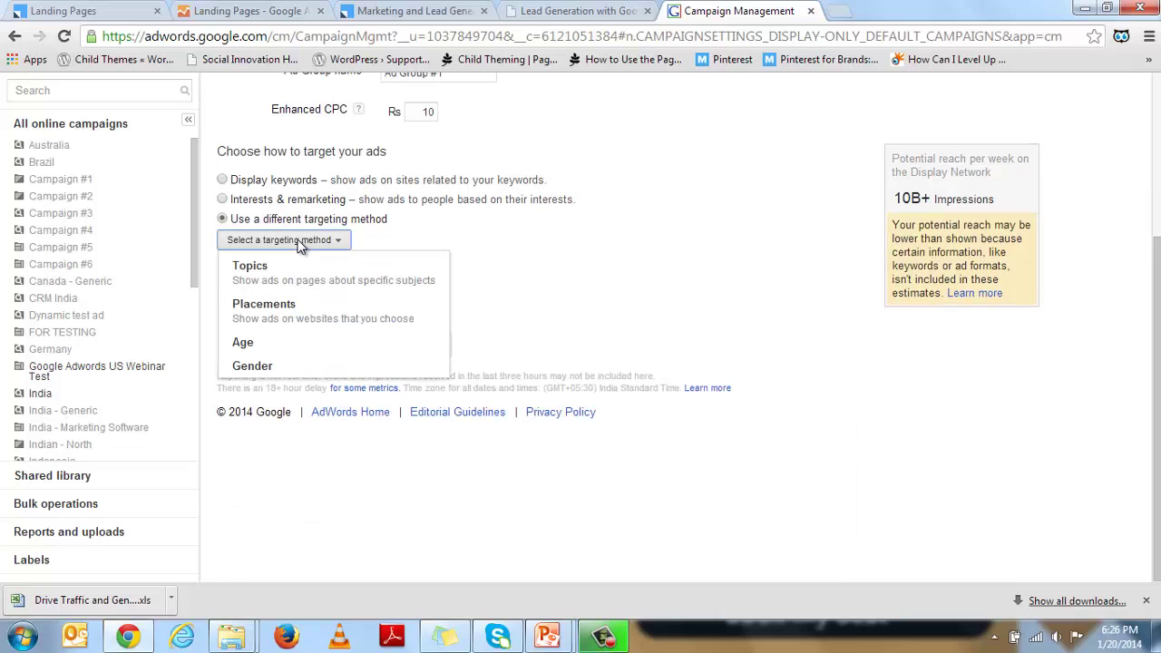
left_click(291, 279)
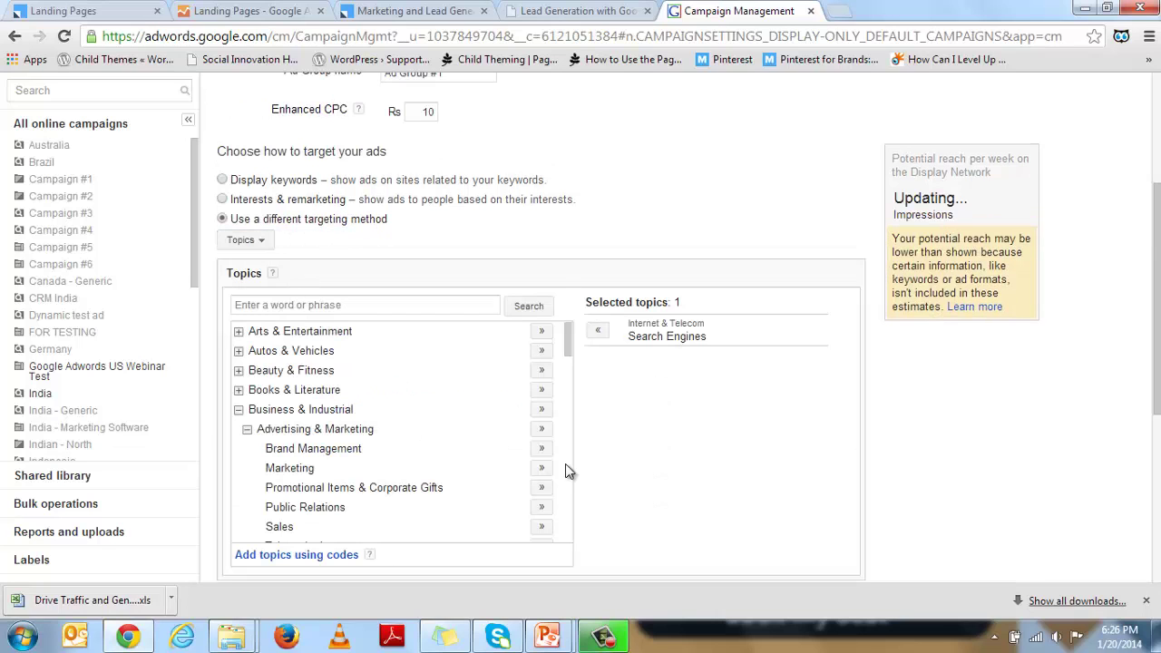
left_click(238, 242)
left_click(260, 318)
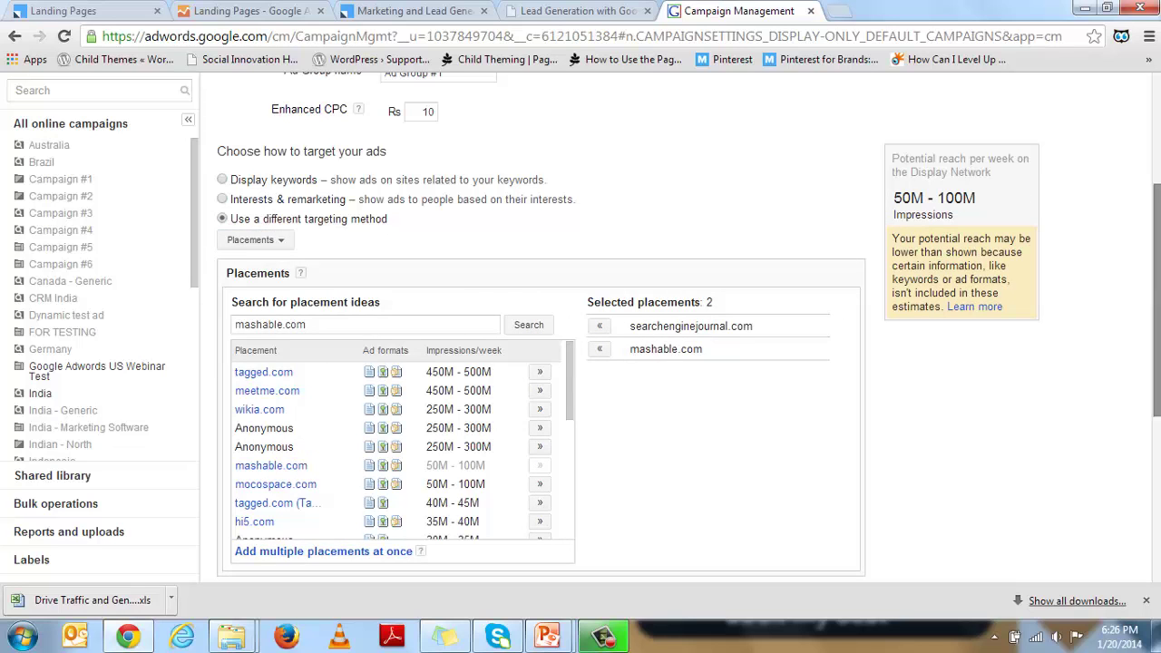
scroll(665, 335, "down", 2)
scroll(665, 335, "down", 1)
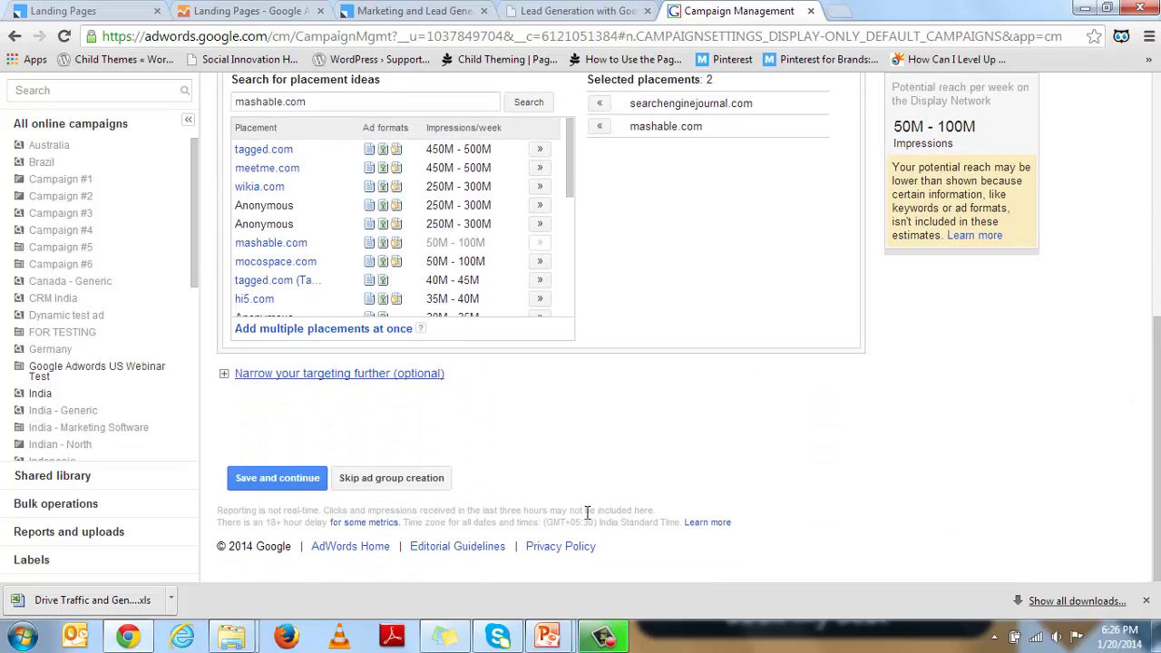
scroll(589, 520, "up", 4)
scroll(589, 520, "up", 2)
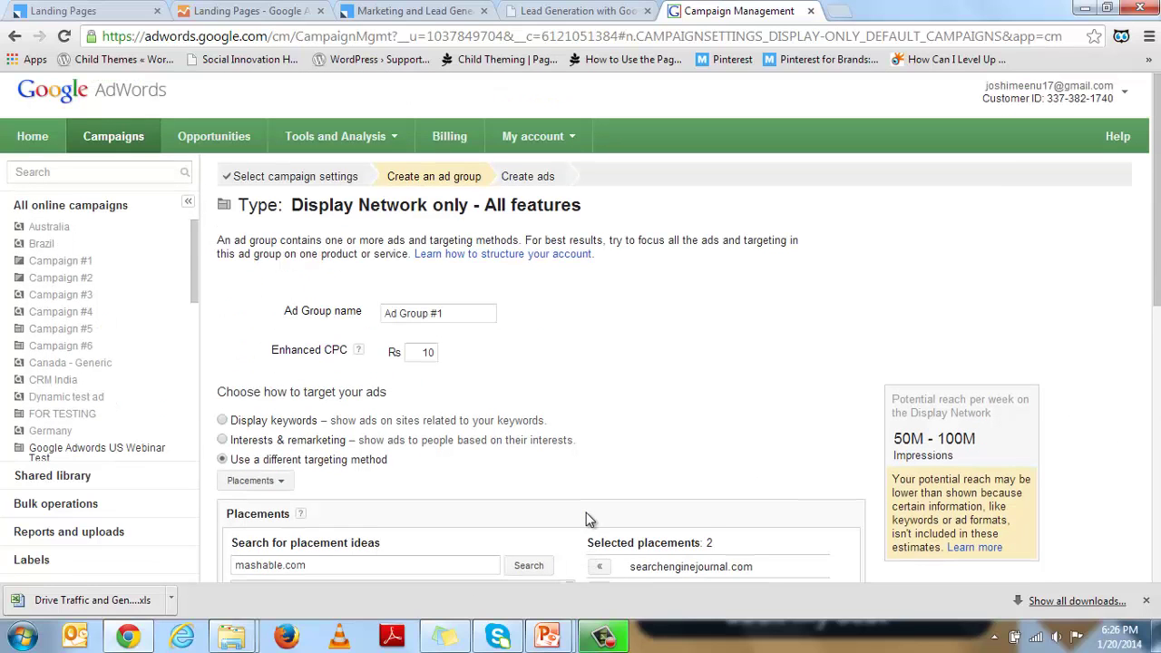
Switch back to display keywords and remove all three selected keywords.
left_click(222, 421)
scroll(524, 462, "down", 3)
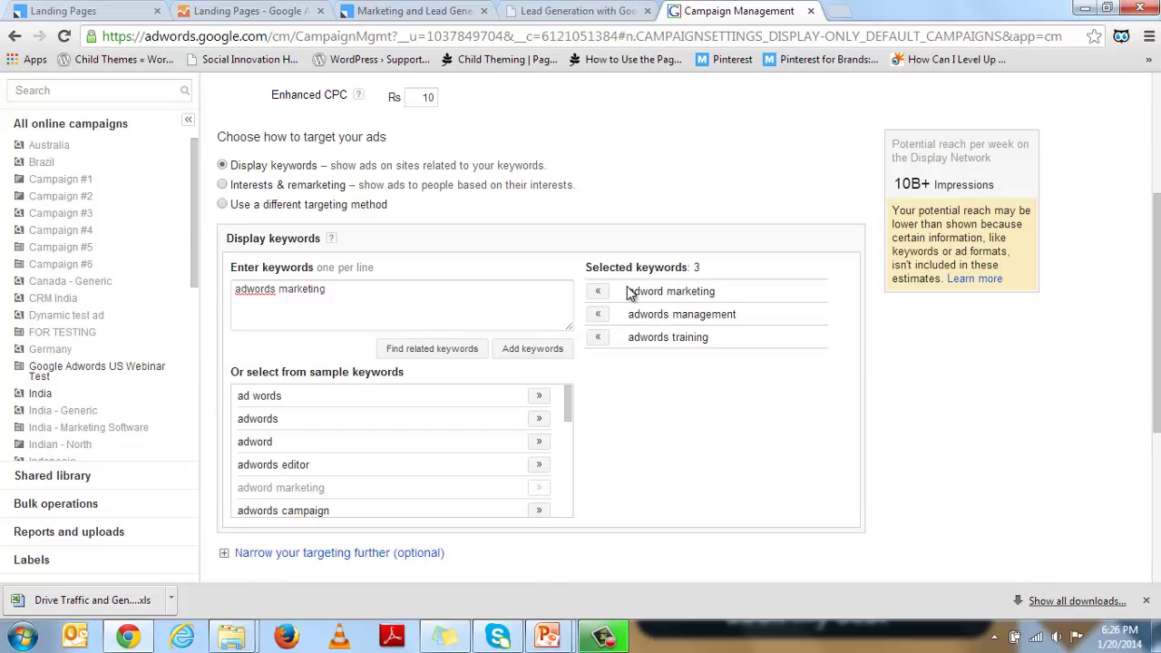
left_click(598, 291)
left_click(598, 291)
left_click(598, 290)
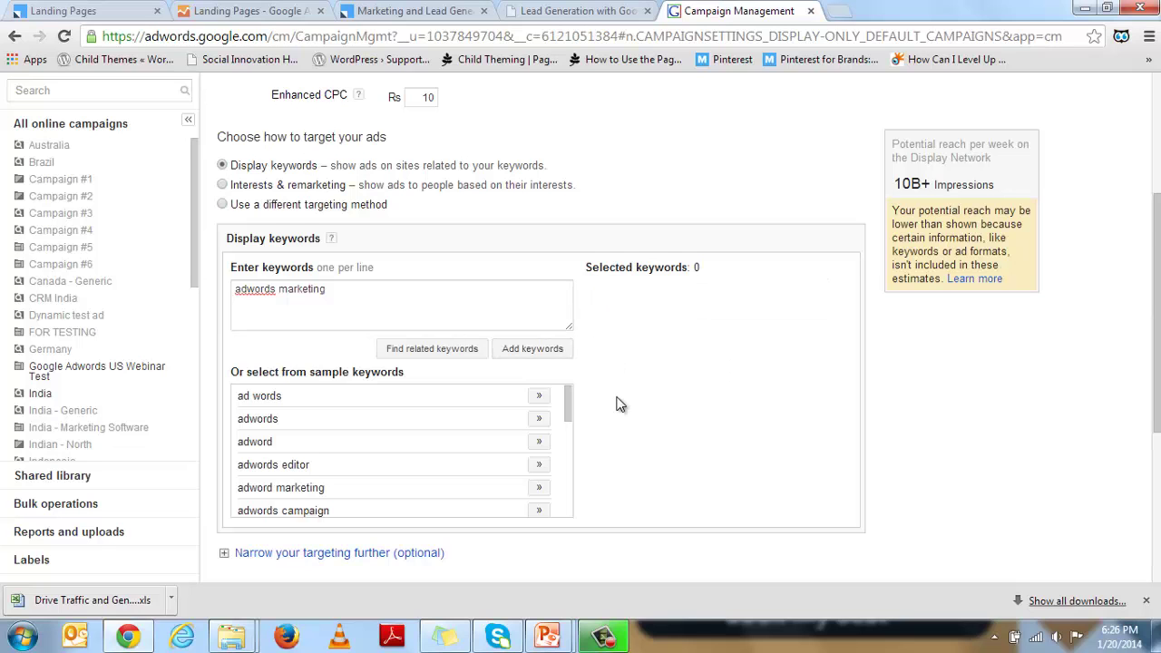
scroll(617, 402, "down", 3)
scroll(523, 388, "up", 5)
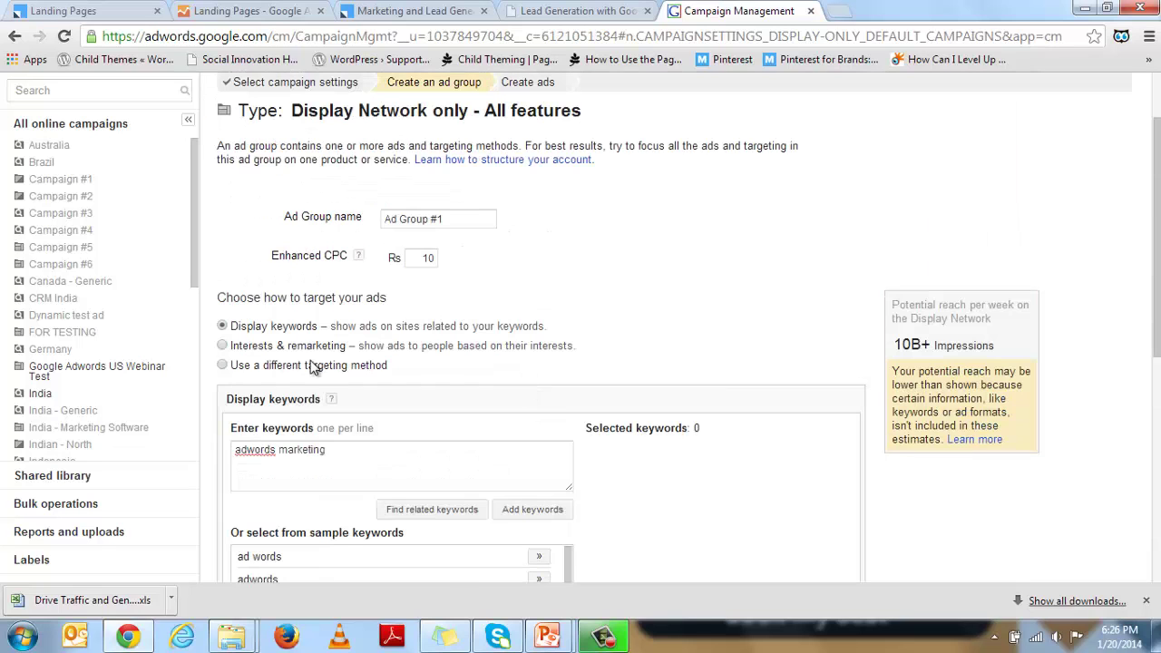
Choose Placements as the targeting method and save the ad group.
left_click(222, 365)
left_click(315, 390)
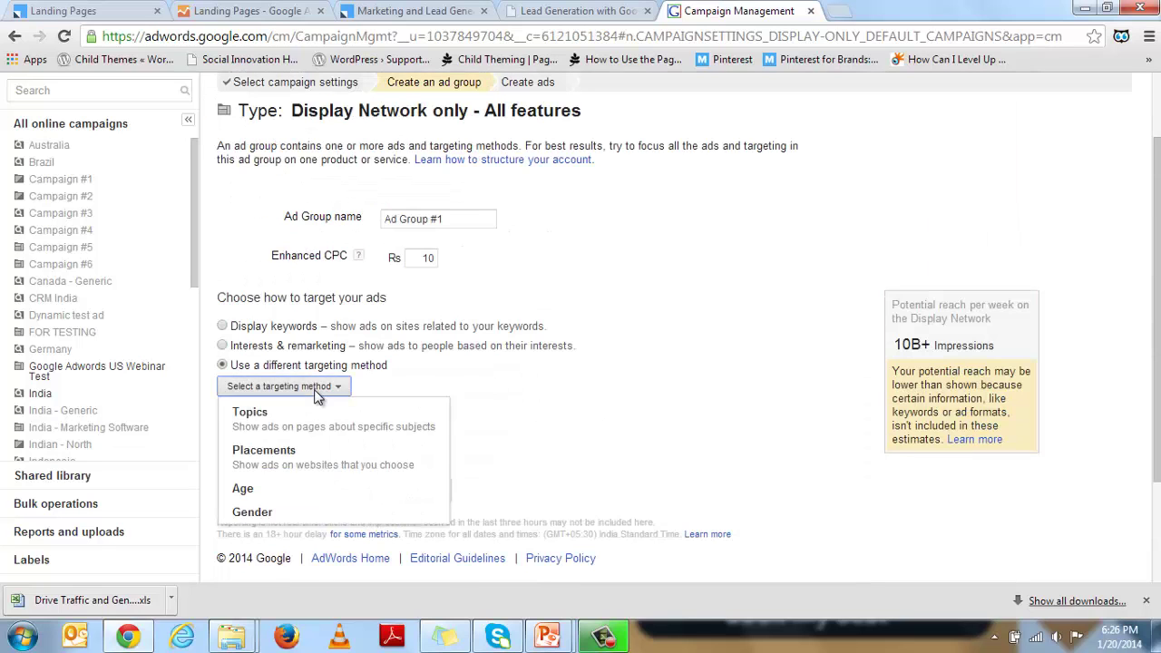
left_click(277, 450)
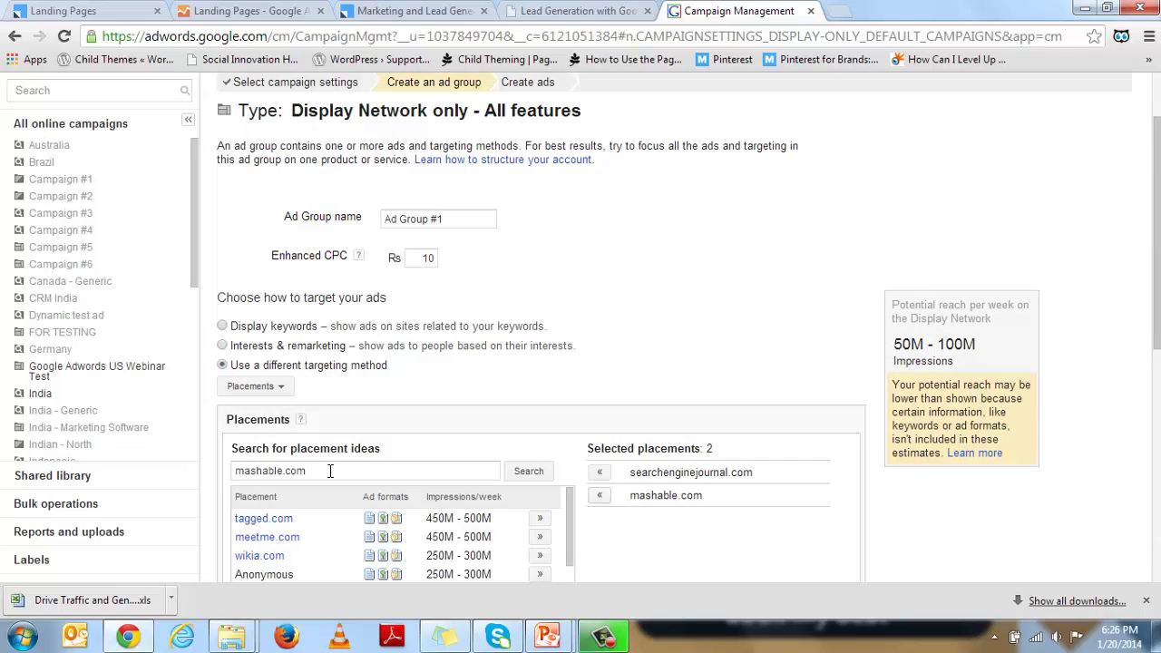
scroll(330, 470, "down", 5)
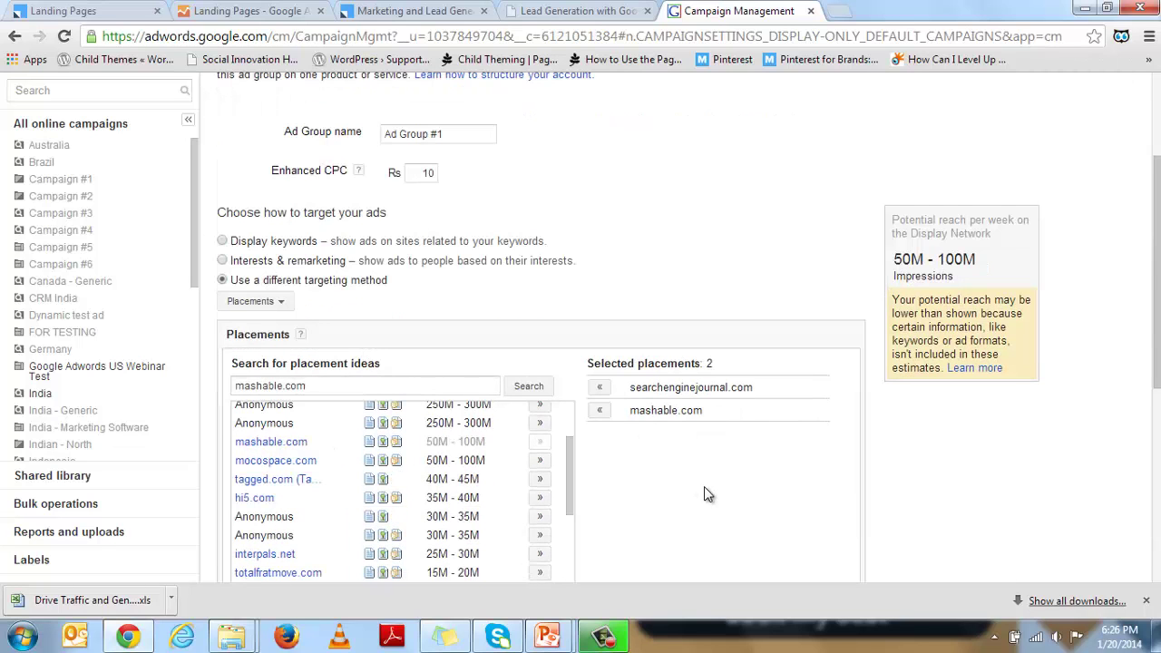
scroll(1008, 446, "down", 3)
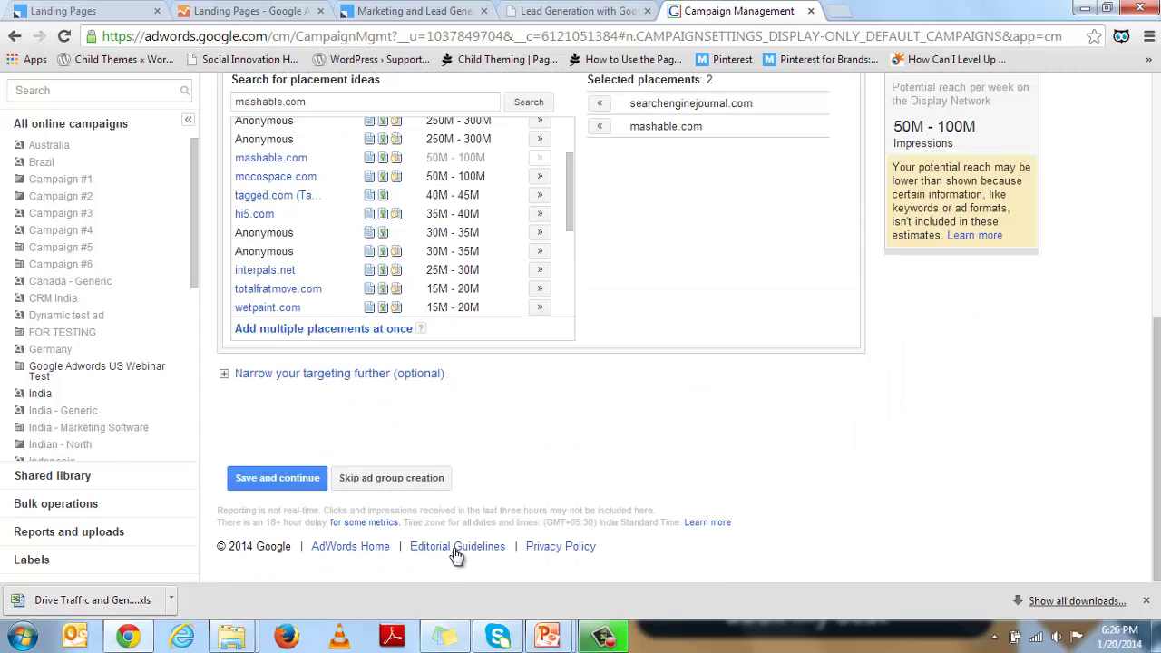
left_click(278, 477)
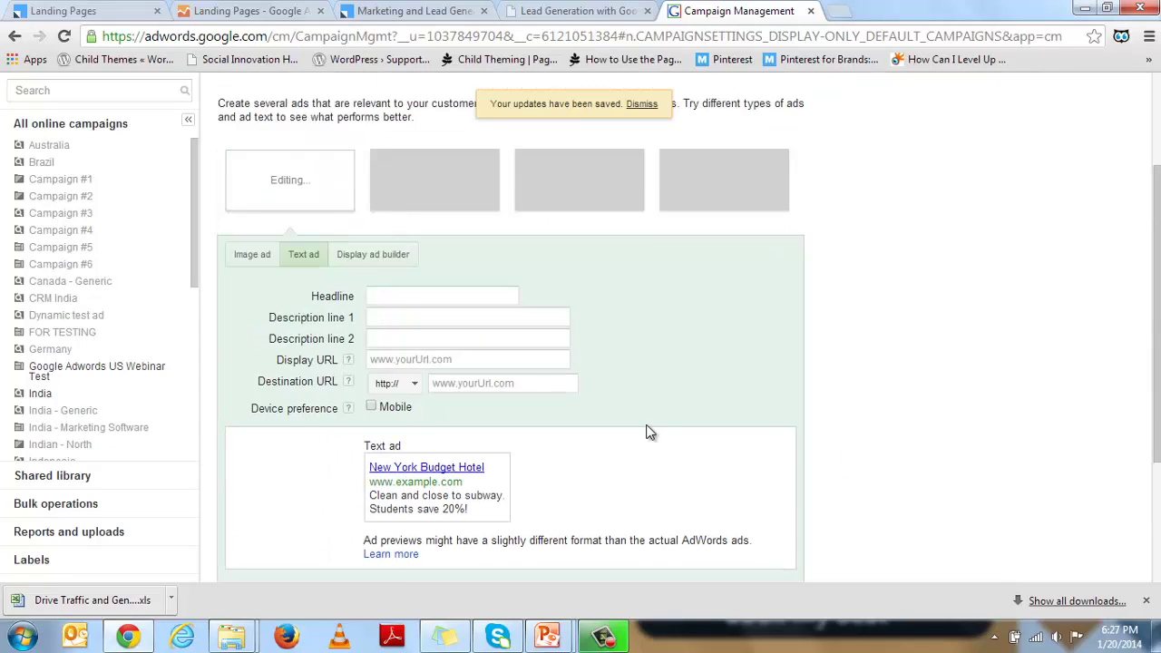
scroll(650, 433, "up", 2)
left_click_drag(242, 205, 624, 212)
left_click(1046, 305)
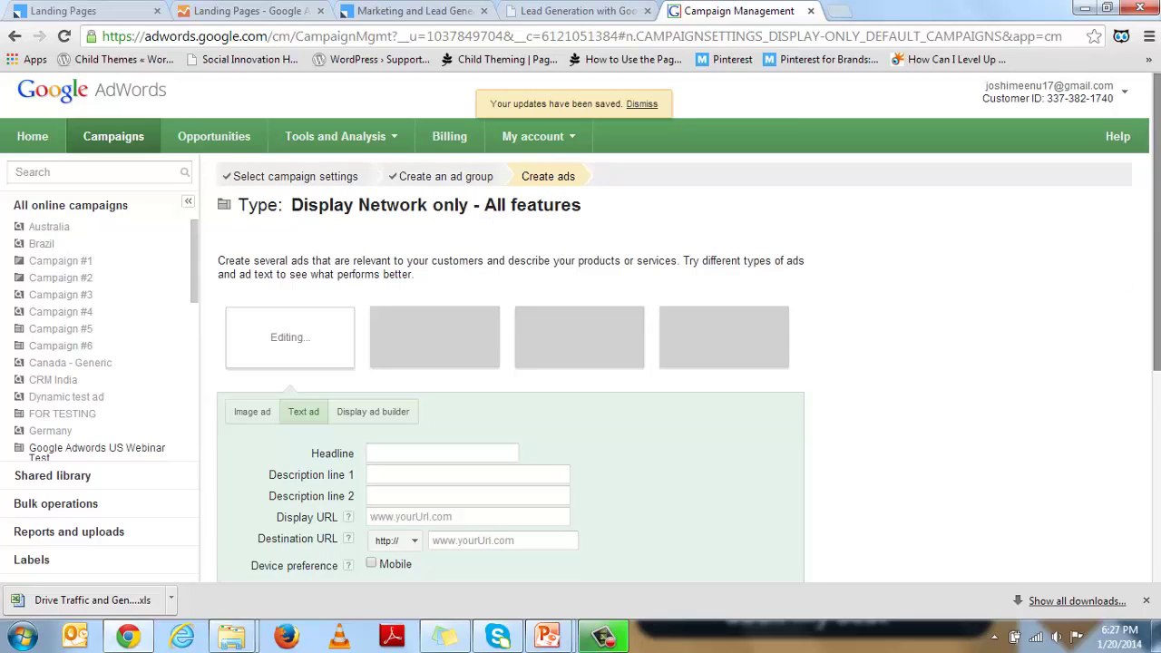
scroll(1045, 304, "down", 3)
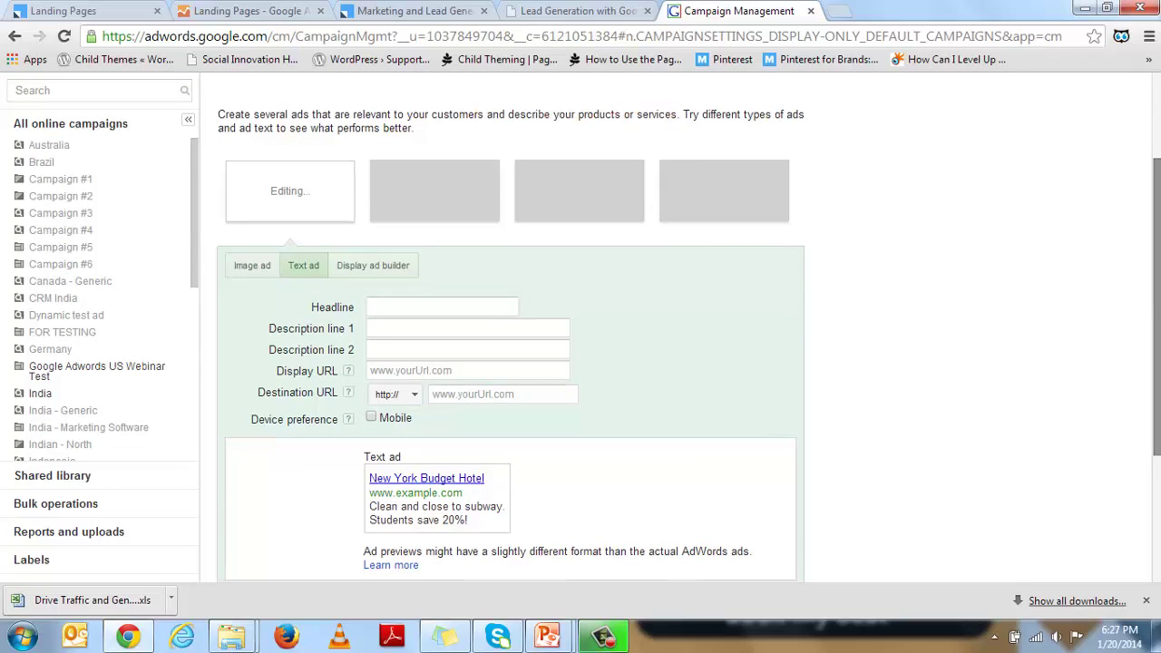
Open the Display ad builder, dismiss the colour-scheme prompt, and page through the templates.
left_click(376, 272)
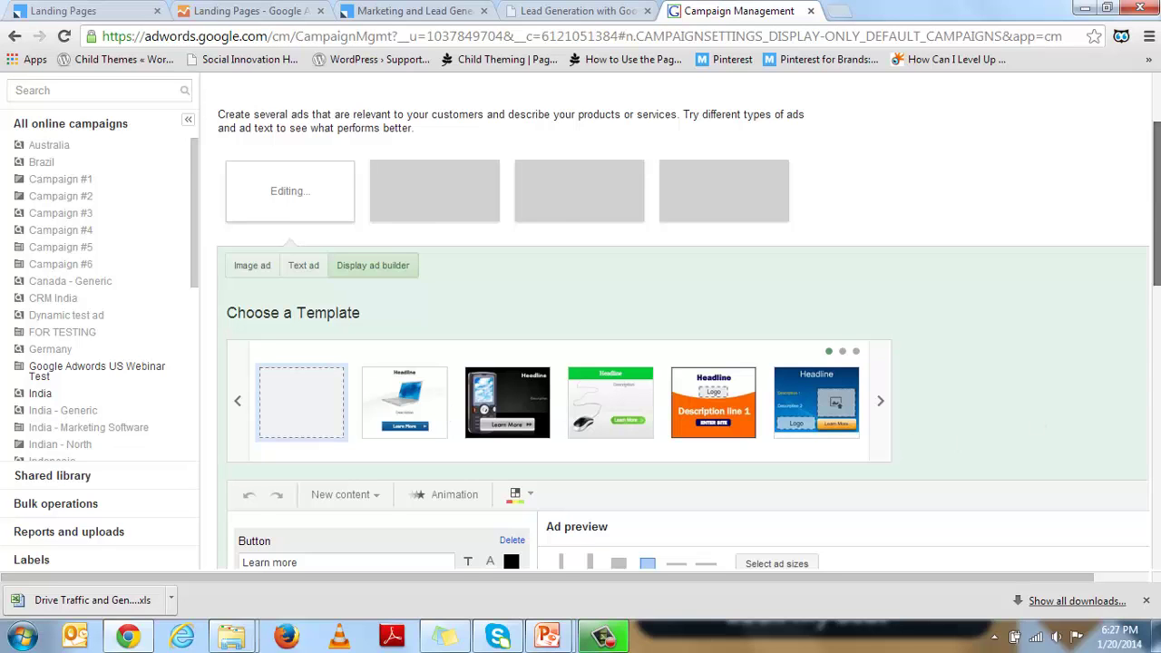
scroll(632, 272, "down", 3)
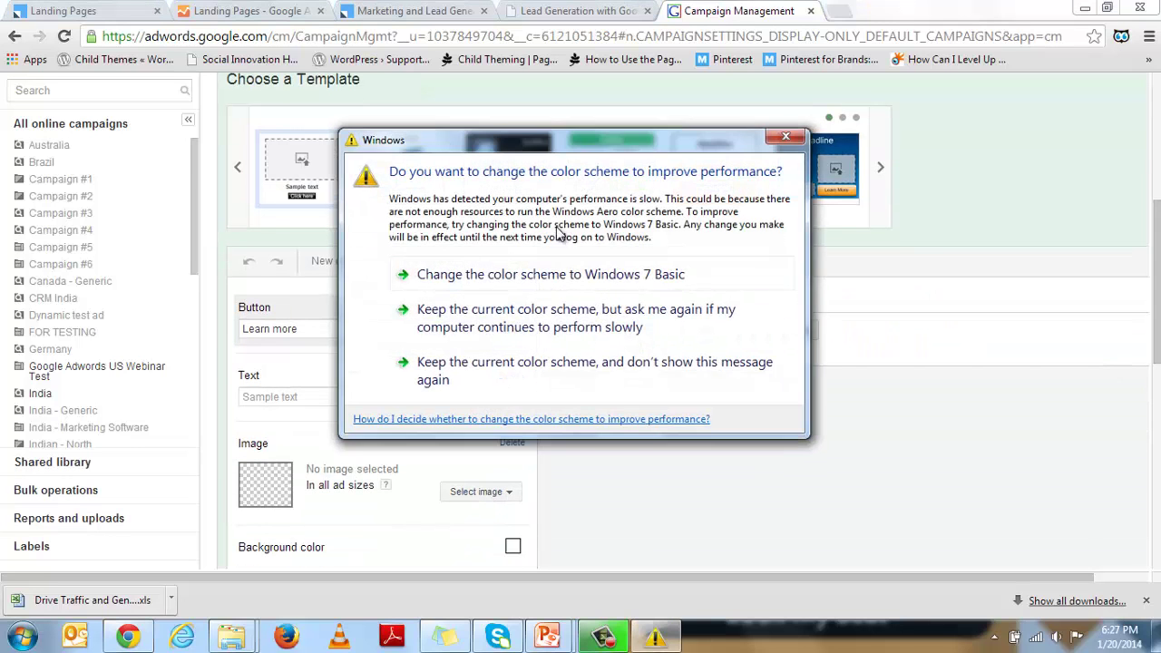
left_click(998, 227)
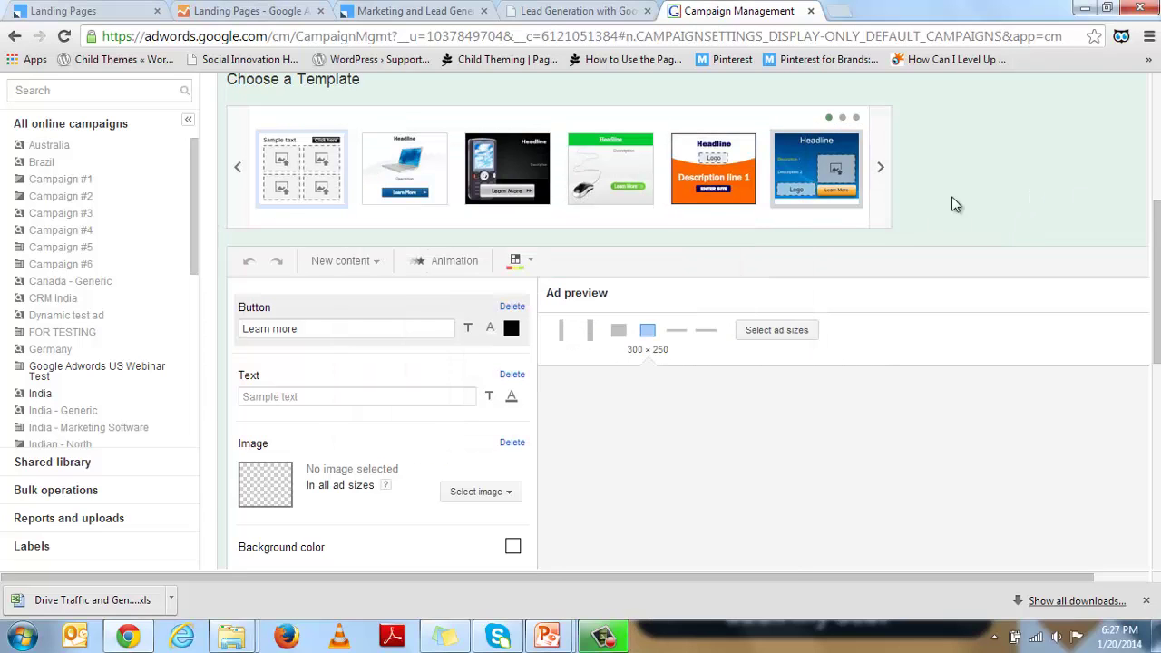
left_click(882, 170)
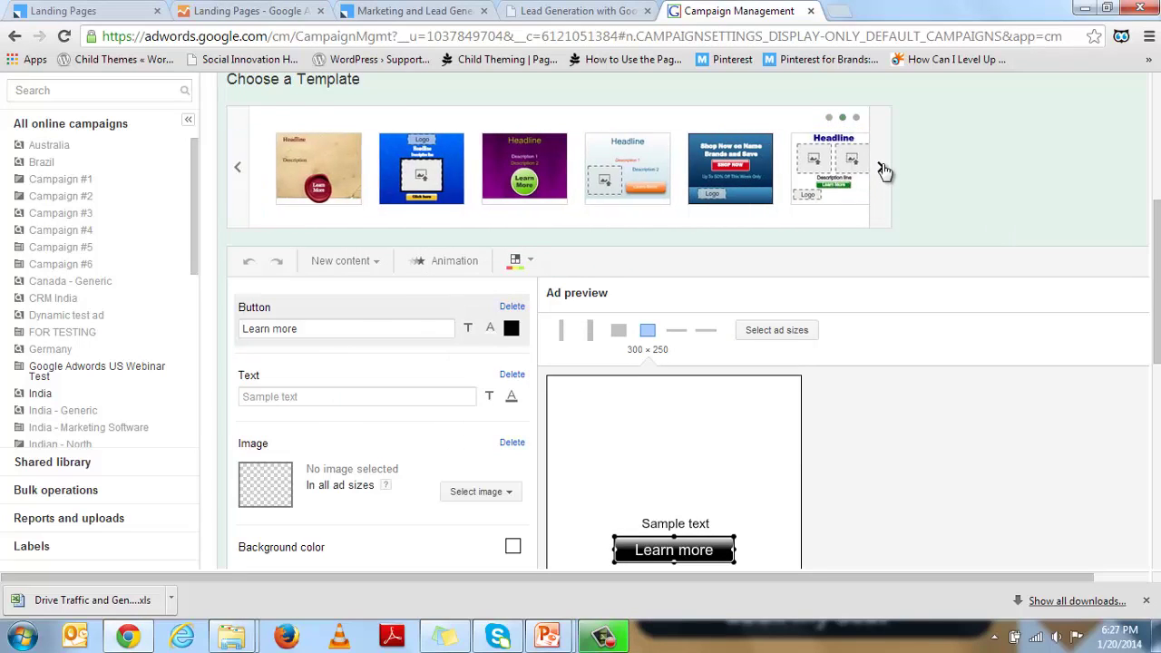
left_click(882, 170)
left_click(882, 170)
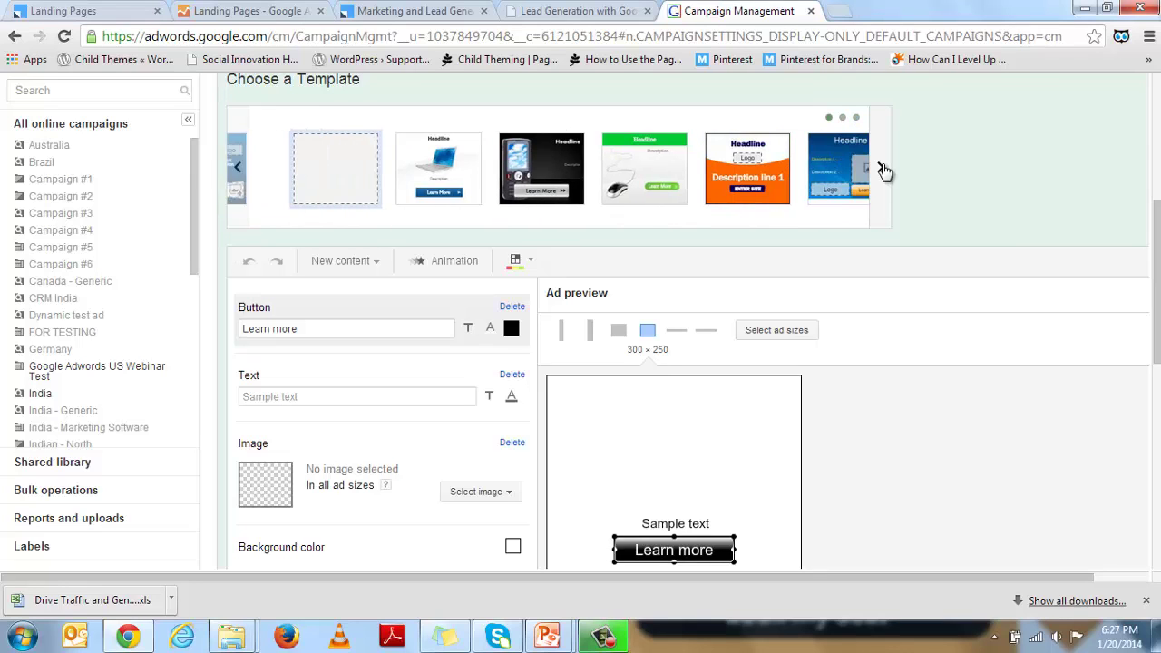
scroll(1156, 272, "up", 2)
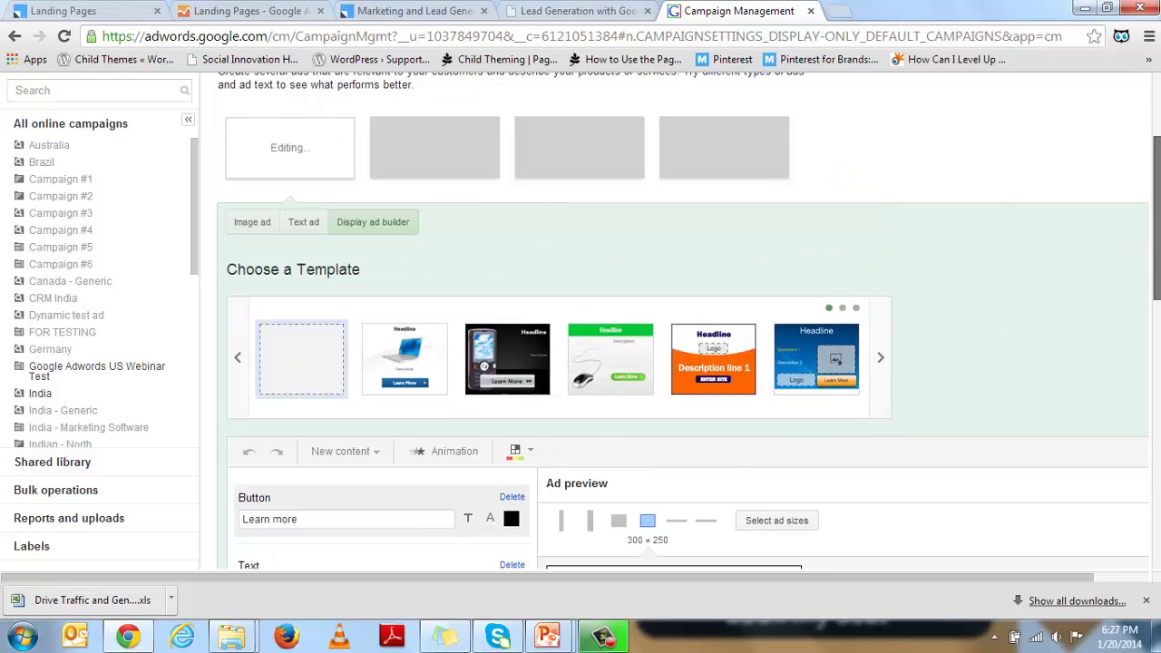
scroll(1156, 208, "up", 2)
scroll(1156, 209, "down", 1)
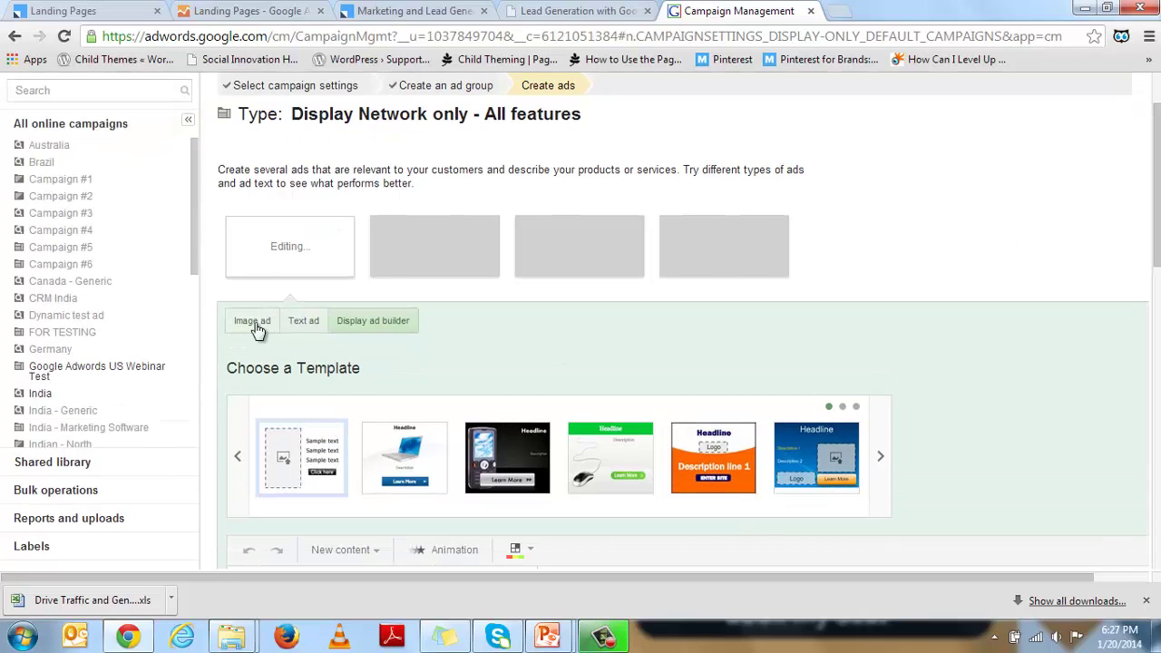
Upload Google Adwords Webinar.jpg as a 336 × 280 image ad.
left_click(254, 322)
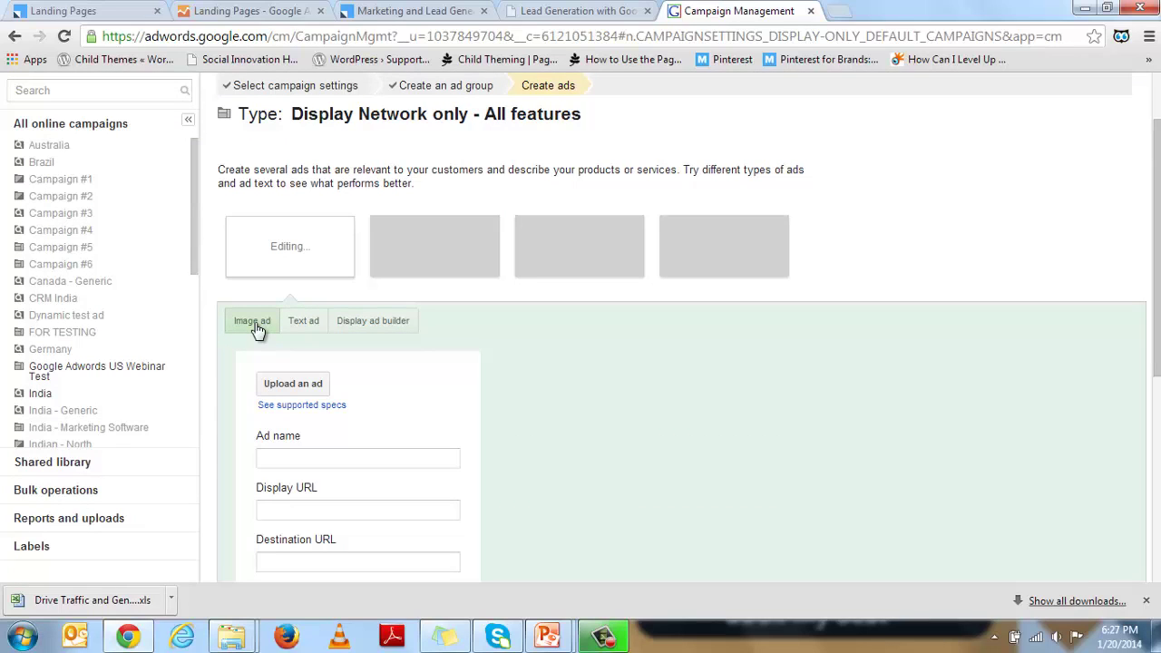
left_click(282, 390)
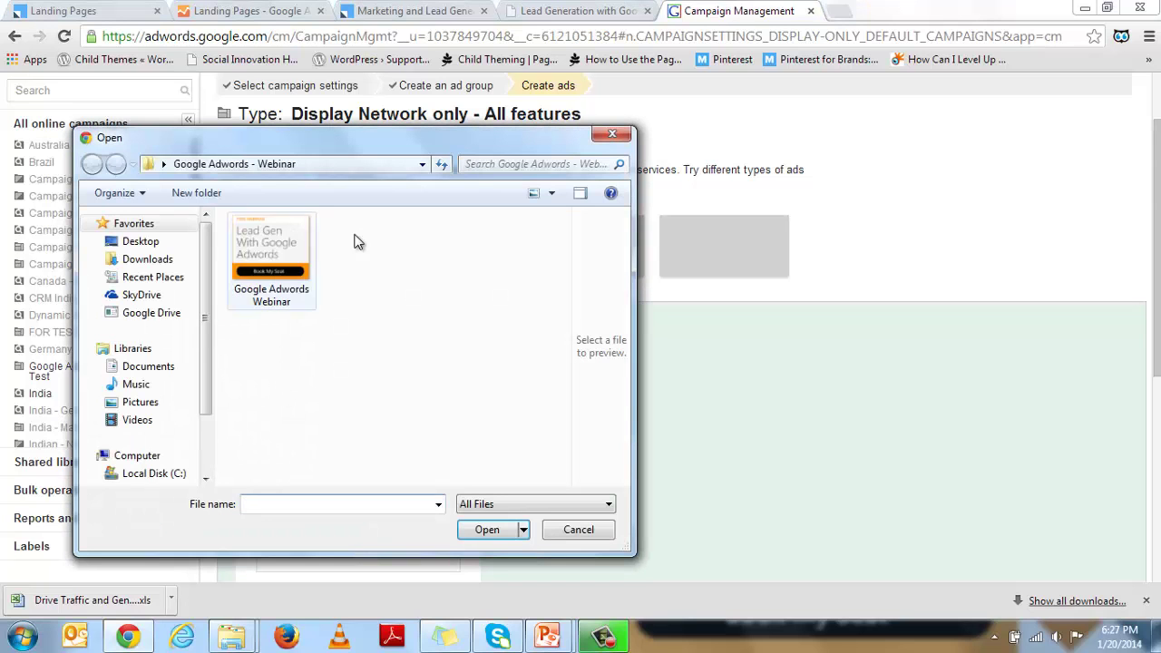
left_click(265, 260)
left_click(487, 529)
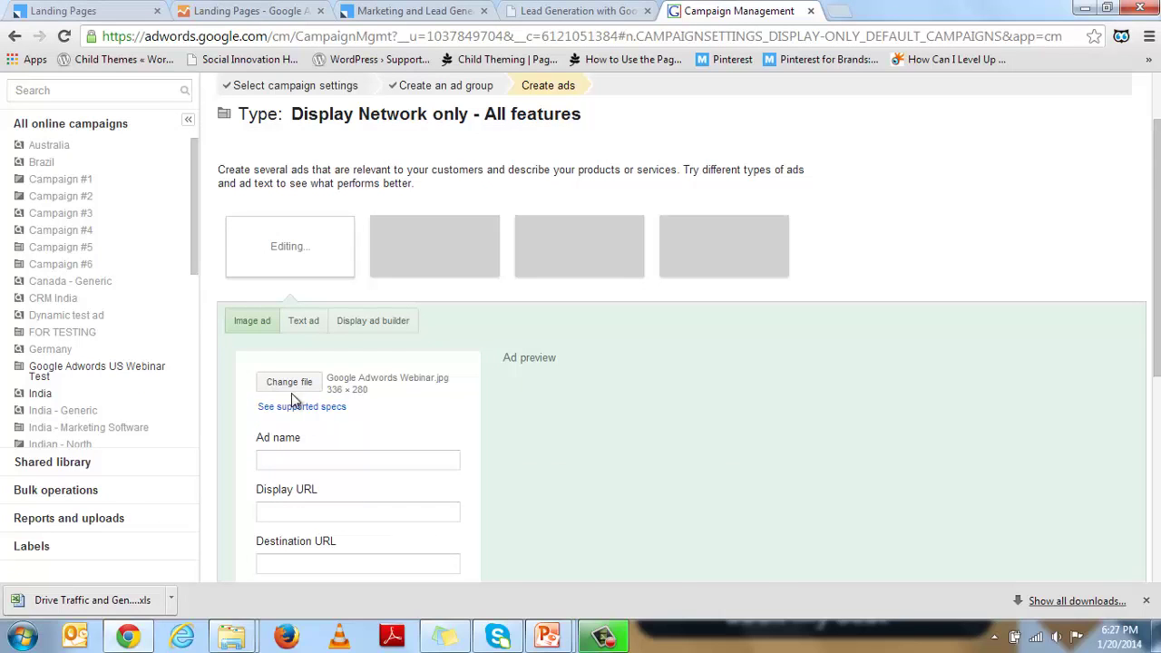
left_click_drag(327, 390, 389, 397)
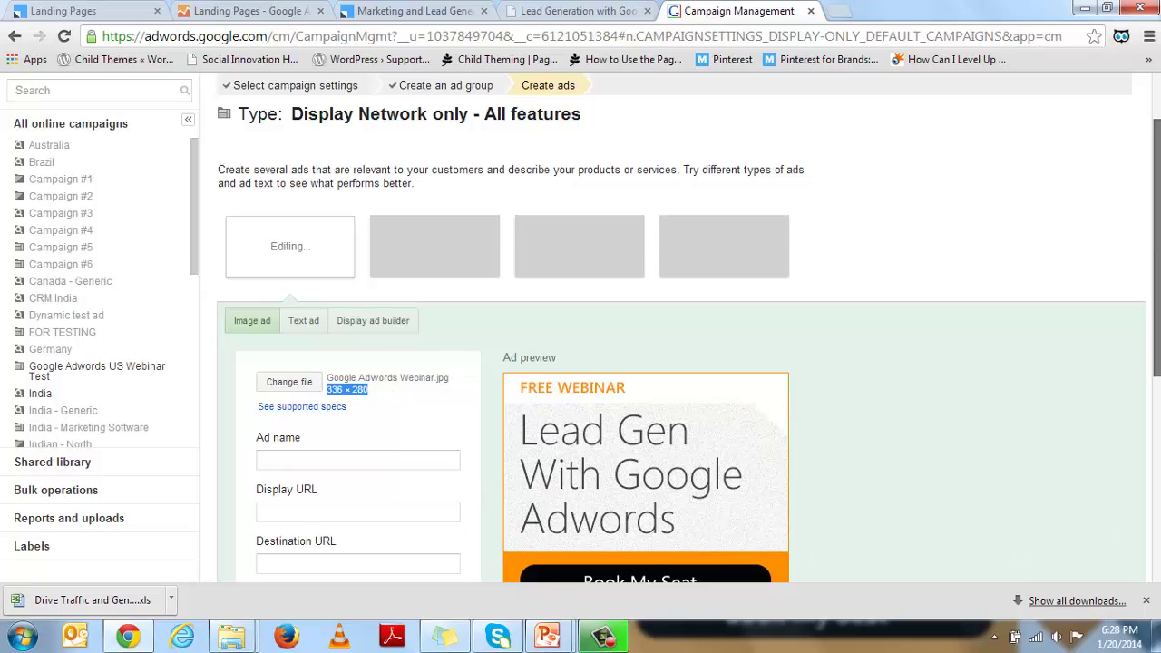
Name the ad 'Test Ad' with display URL LeadSquared.com/LeadGenWebinarGoogleAds.
scroll(581, 363, "down", 3)
left_click(325, 341)
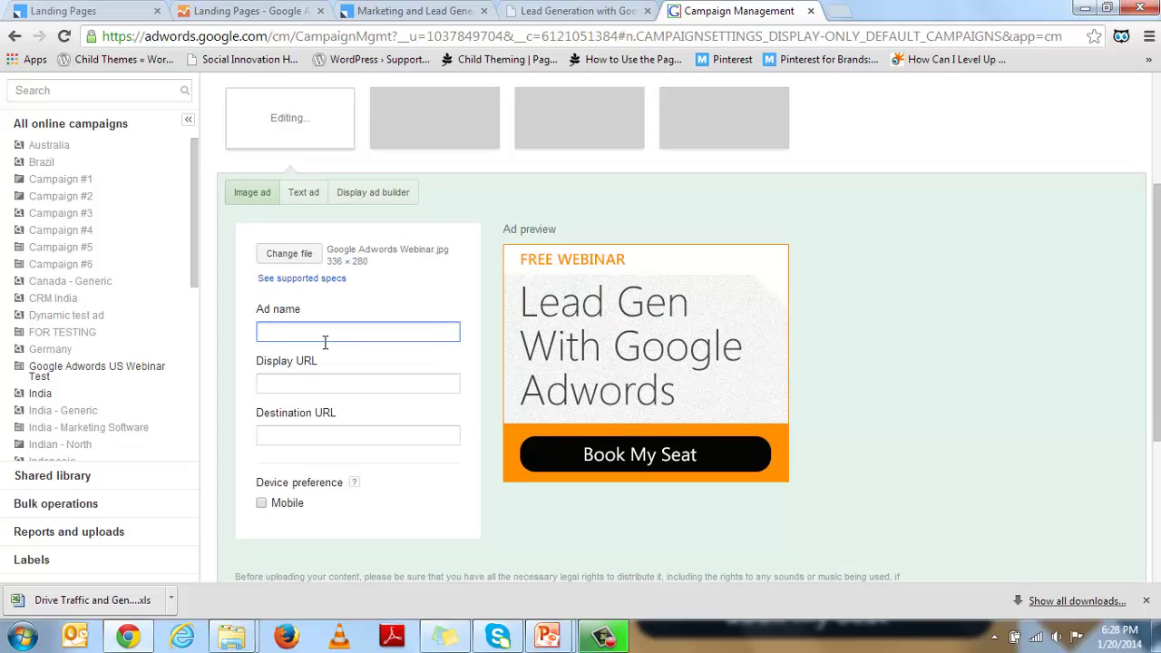
type("Test Ad")
left_click(290, 385)
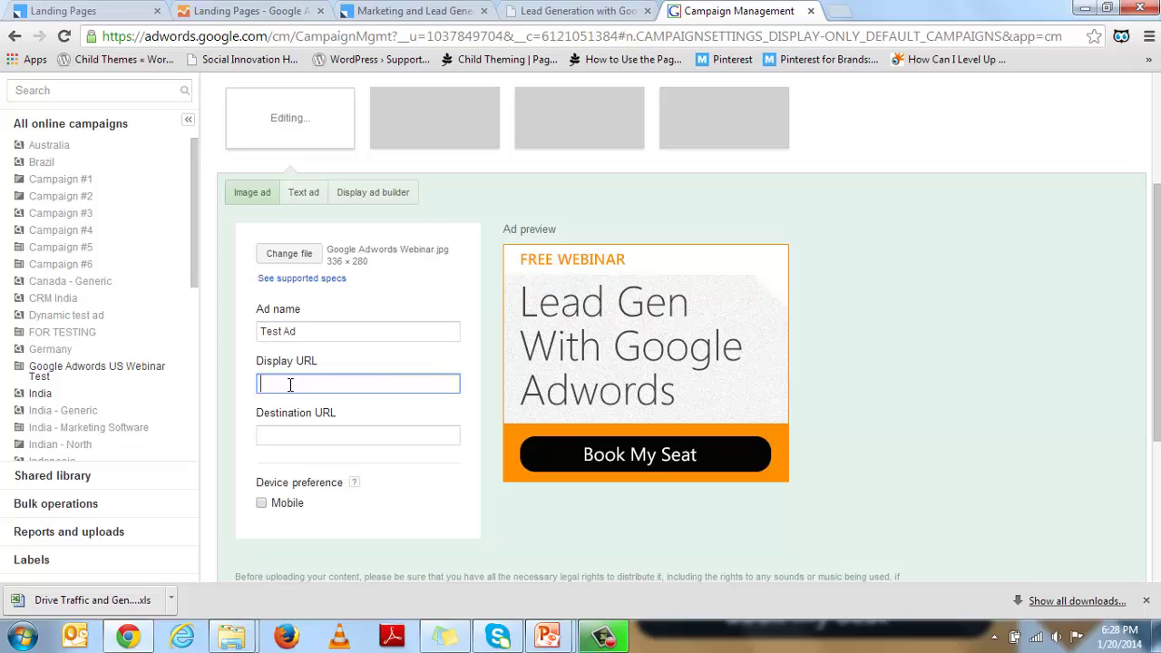
type("LeadSquared.com/")
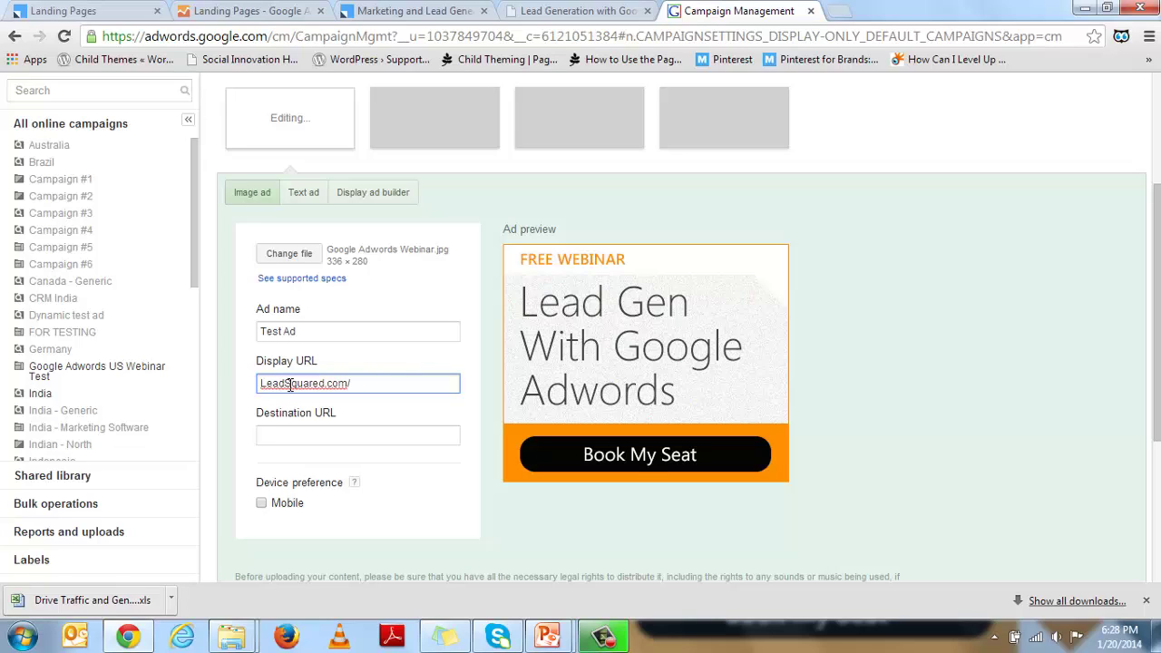
type("LeadGenWebinarGoogleAds")
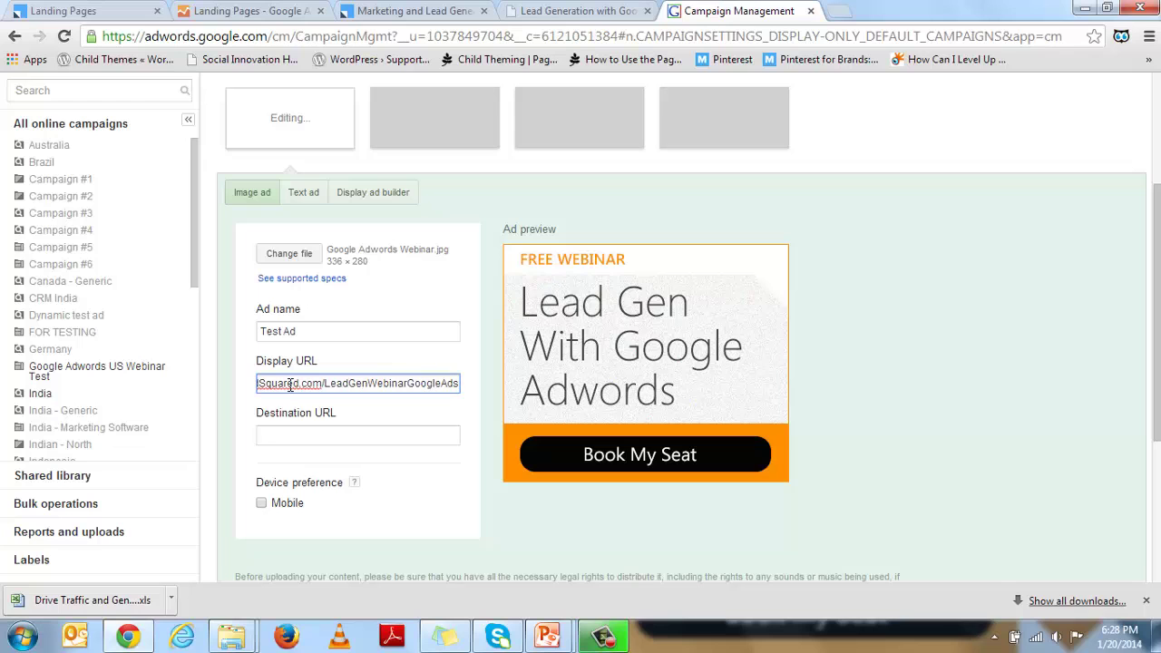
Copy the webinar landing page address and paste it as the Destination URL.
left_click(297, 435)
key("ctrl+v")
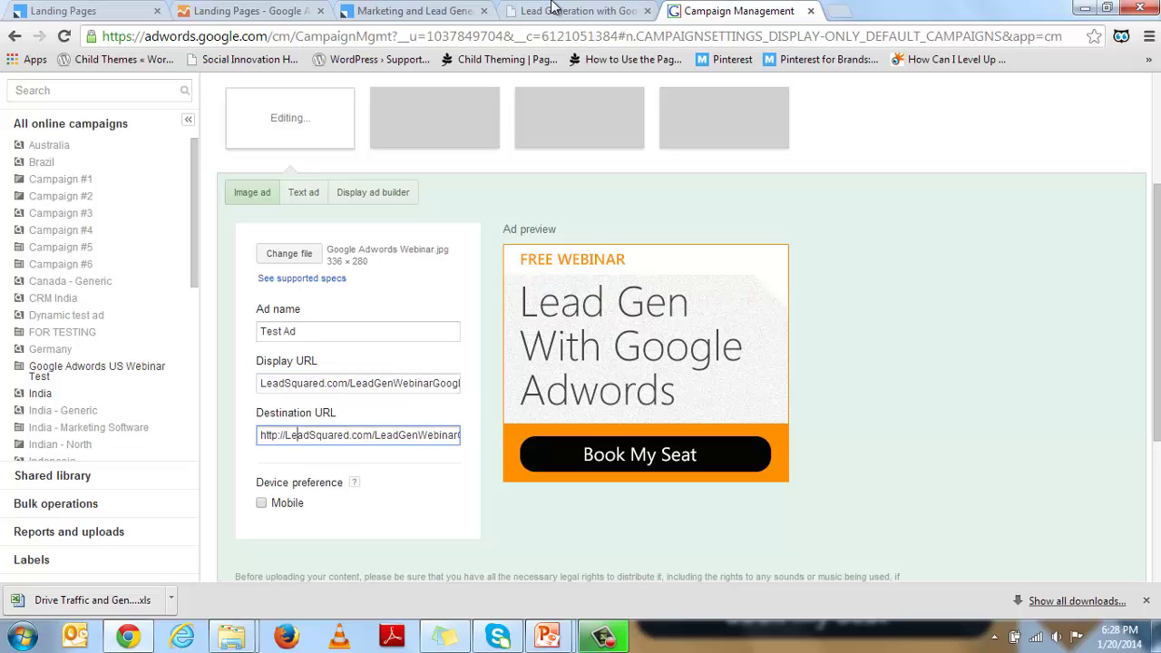
left_click(417, 11)
left_click(568, 11)
right_click(300, 41)
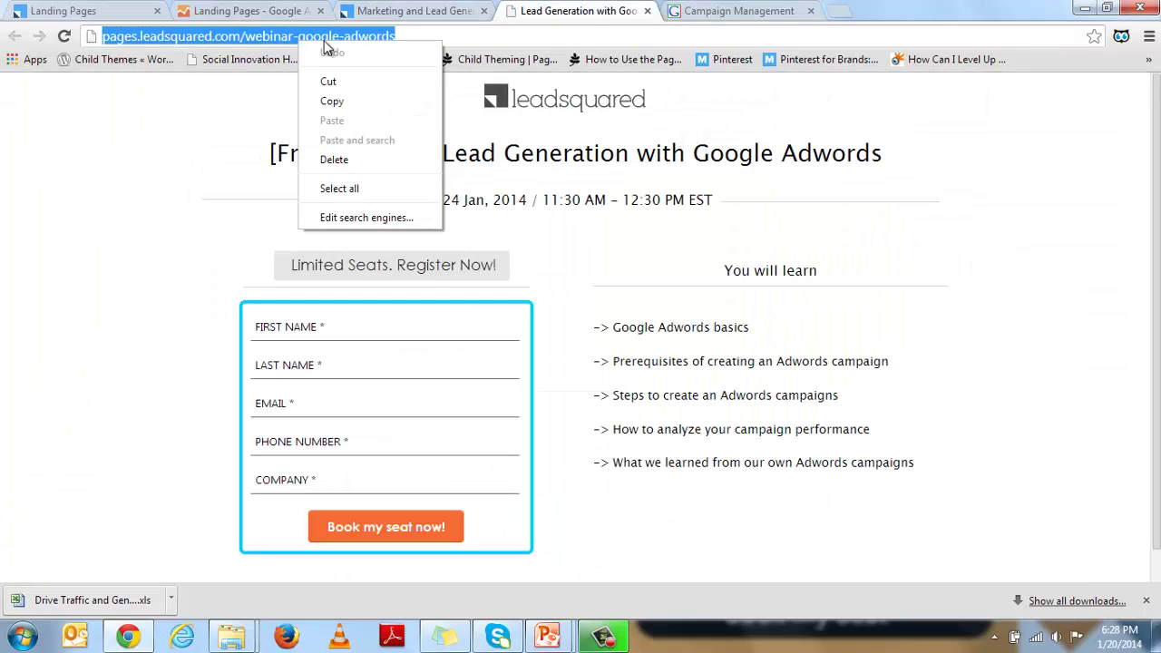
left_click(361, 100)
left_click(839, 10)
left_click(771, 9)
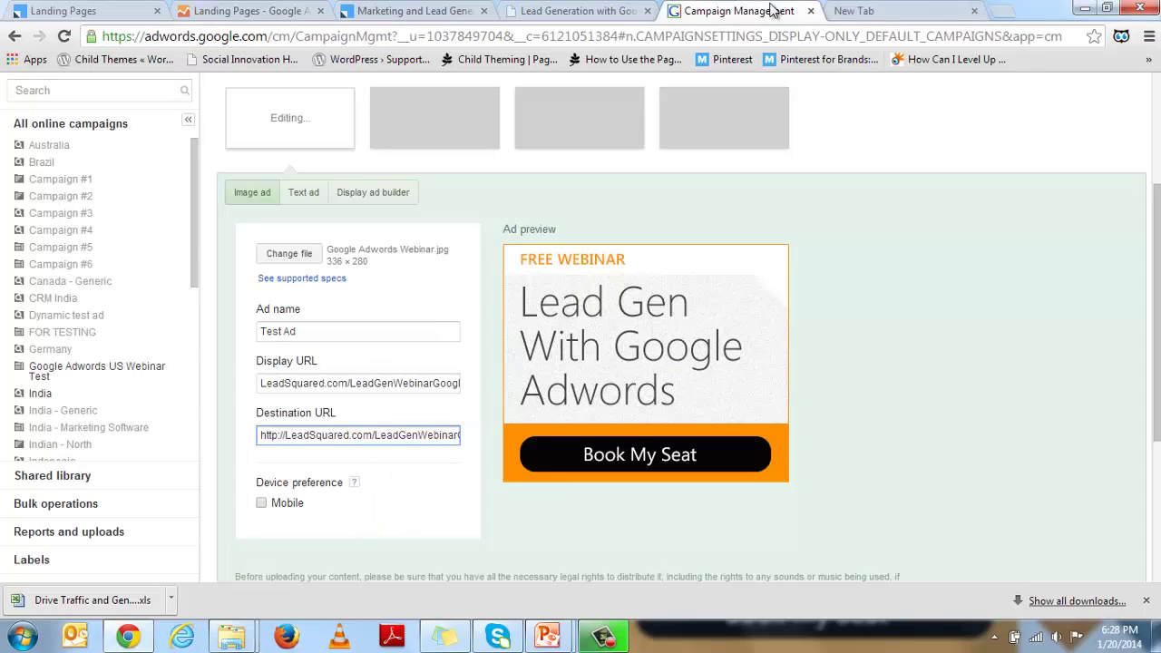
left_click(974, 11)
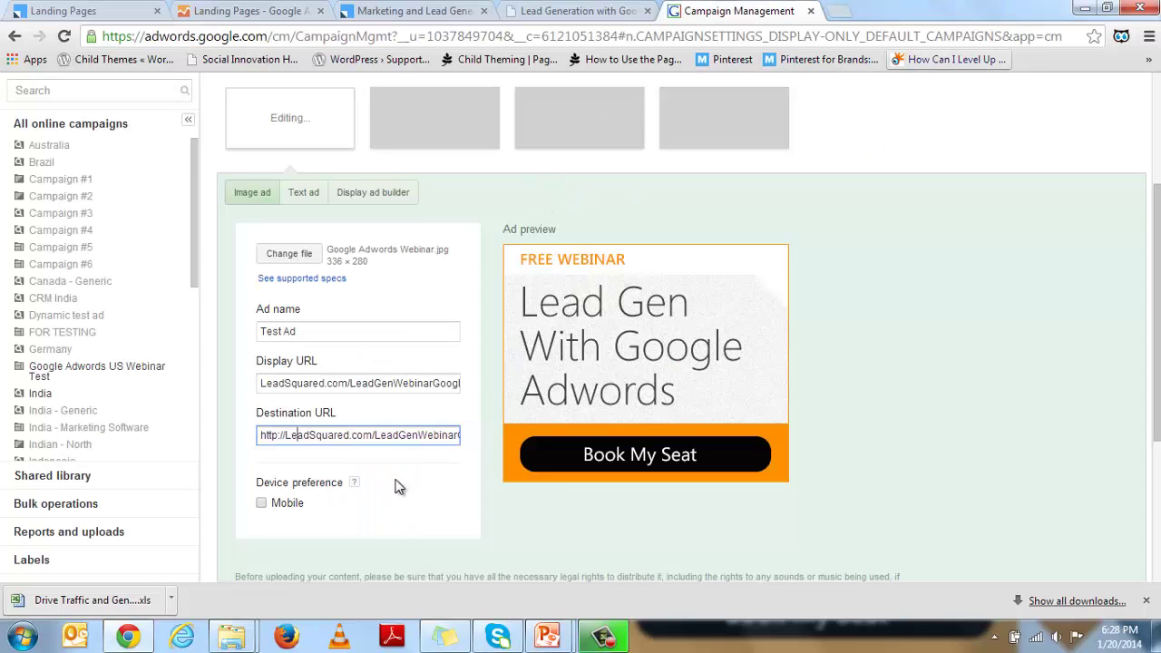
triple_click(359, 434)
key("ctrl+v")
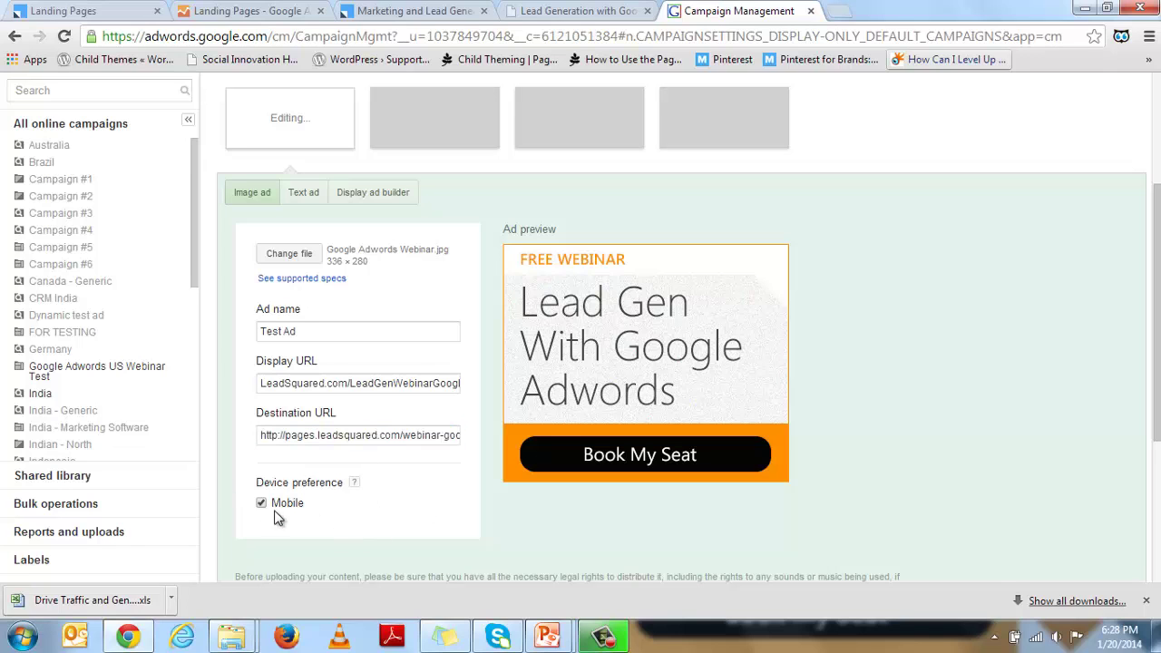
Scroll through the completed image ad form to review it.
scroll(355, 513, "down", 2)
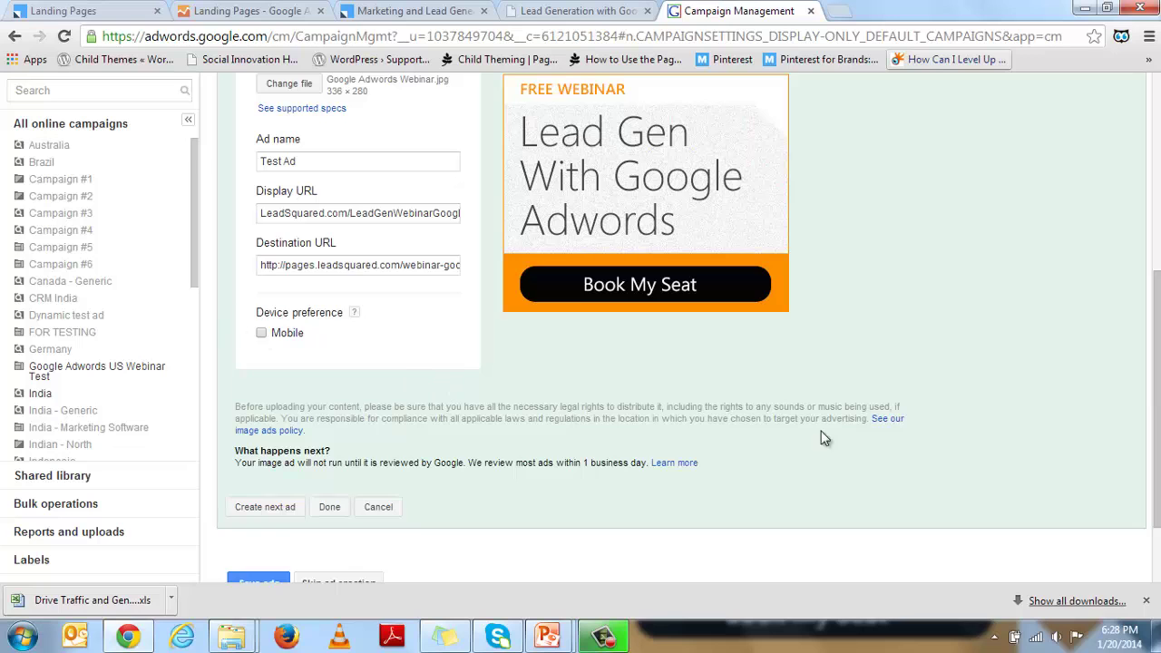
scroll(988, 454, "down", 2)
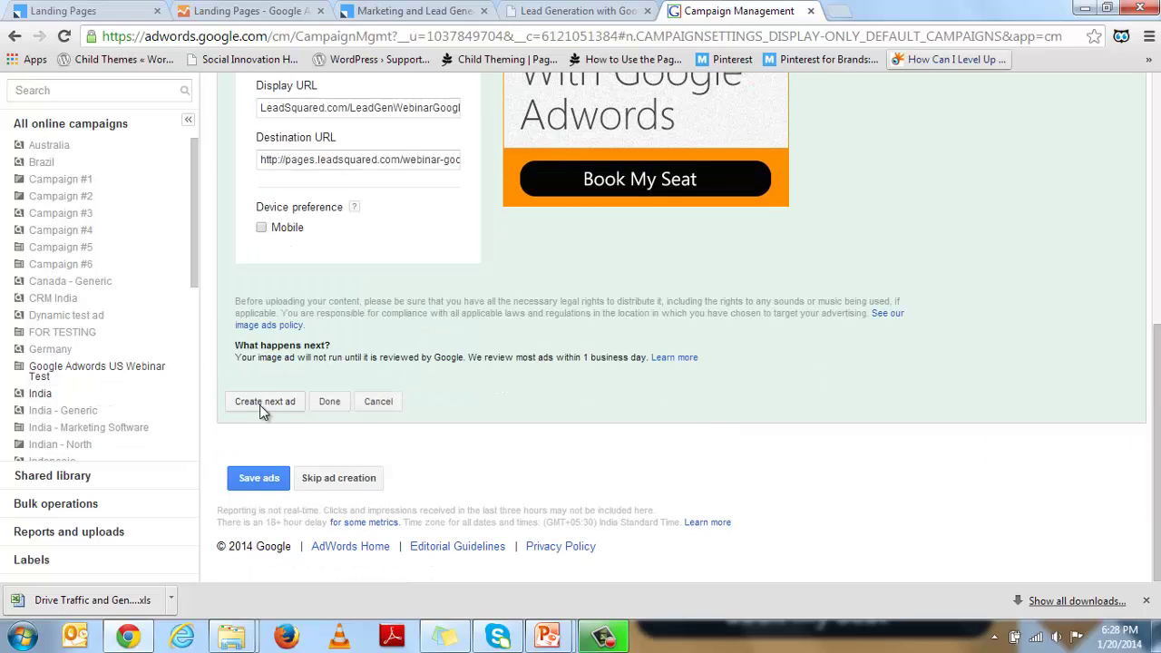
scroll(741, 415, "up", 2)
scroll(819, 511, "down", 2)
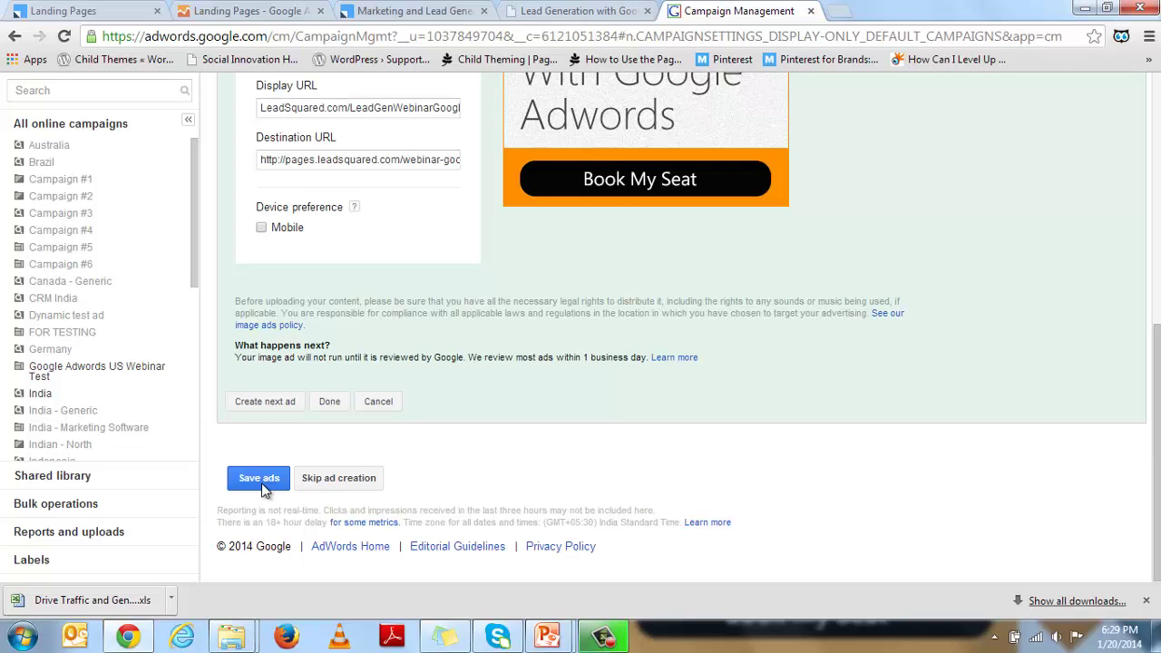
mouse_move(548, 635)
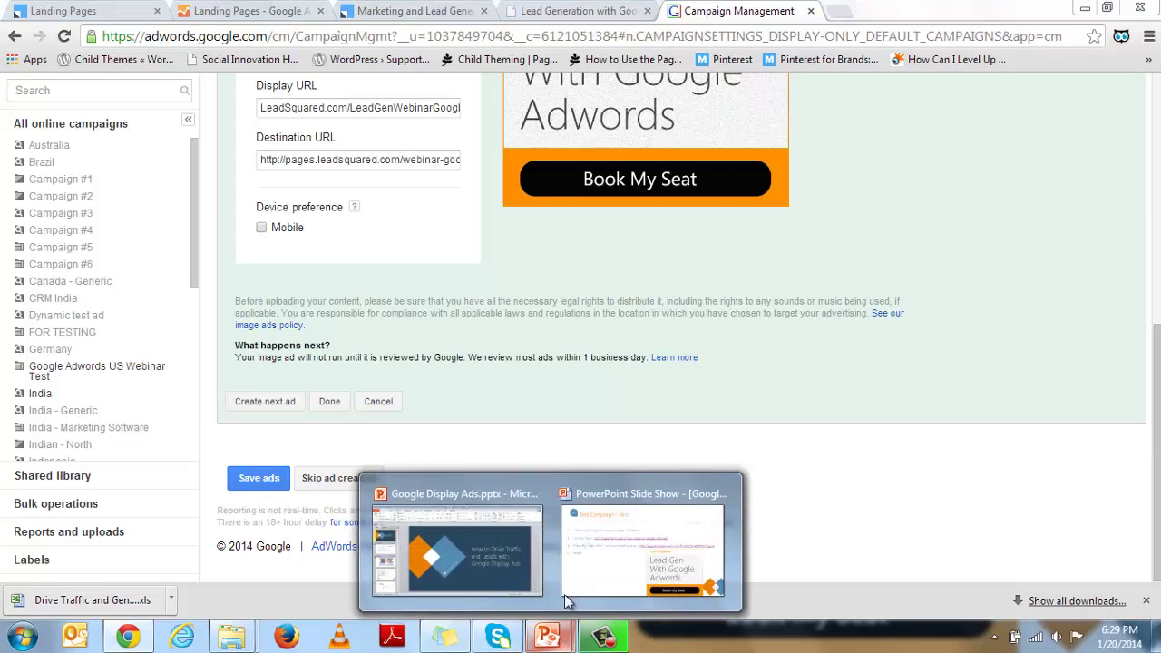
Resume the slide show and go to slide 23, 'How to Measure the Performance of the Ad'.
left_click(674, 553)
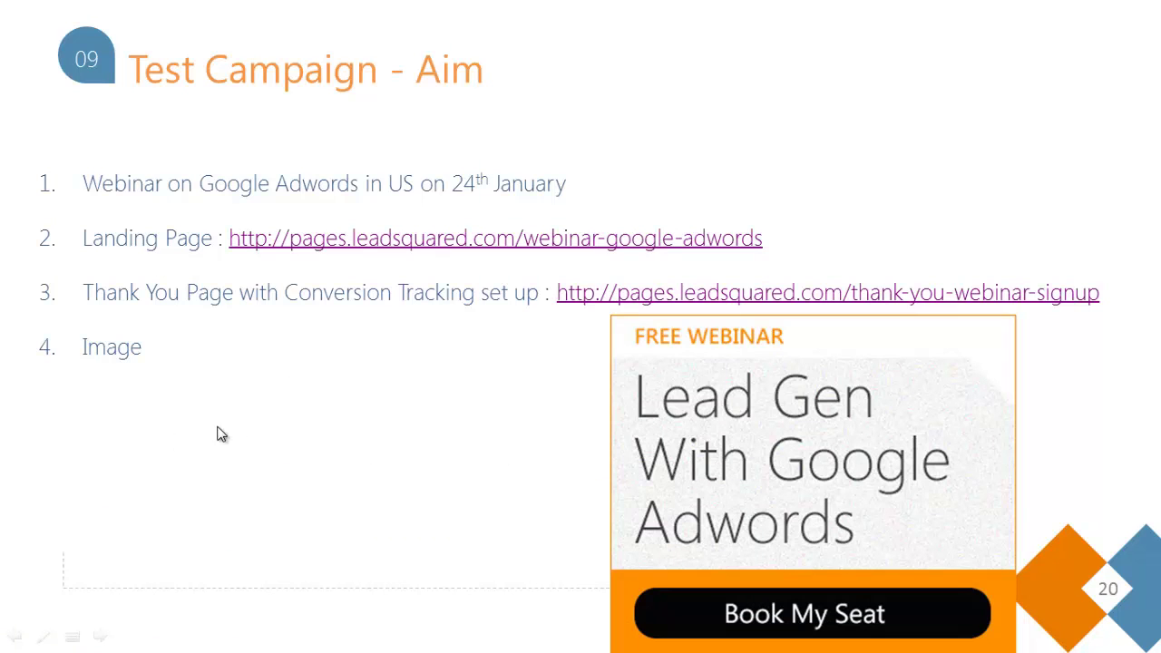
left_click(243, 451)
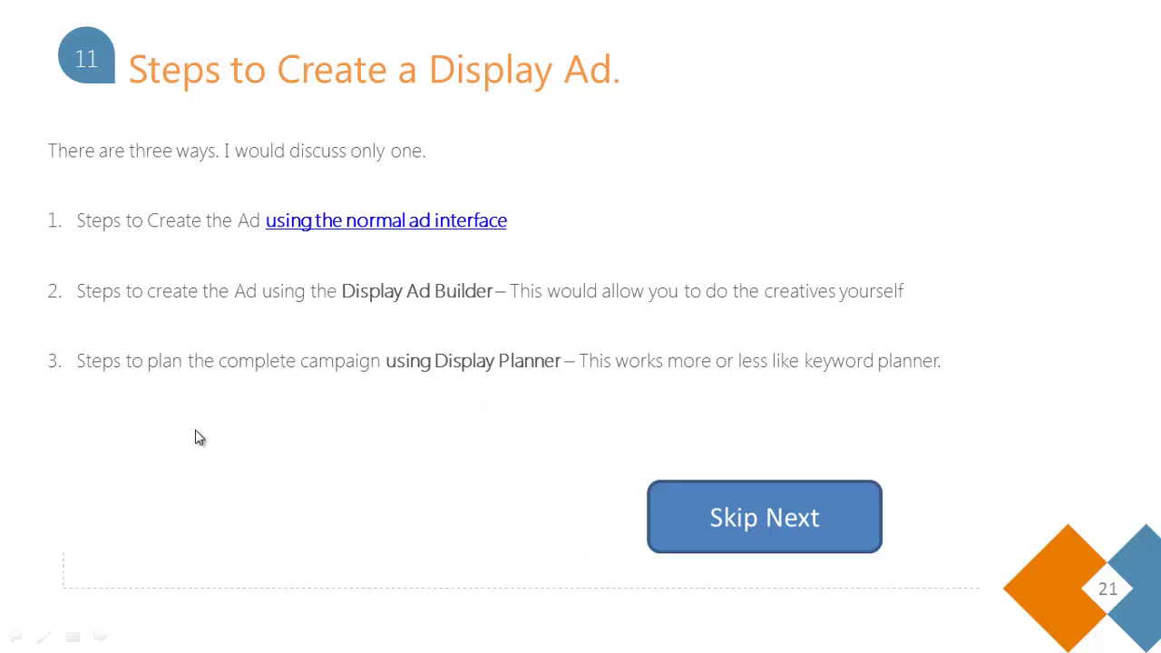
left_click(690, 512)
key("Left")
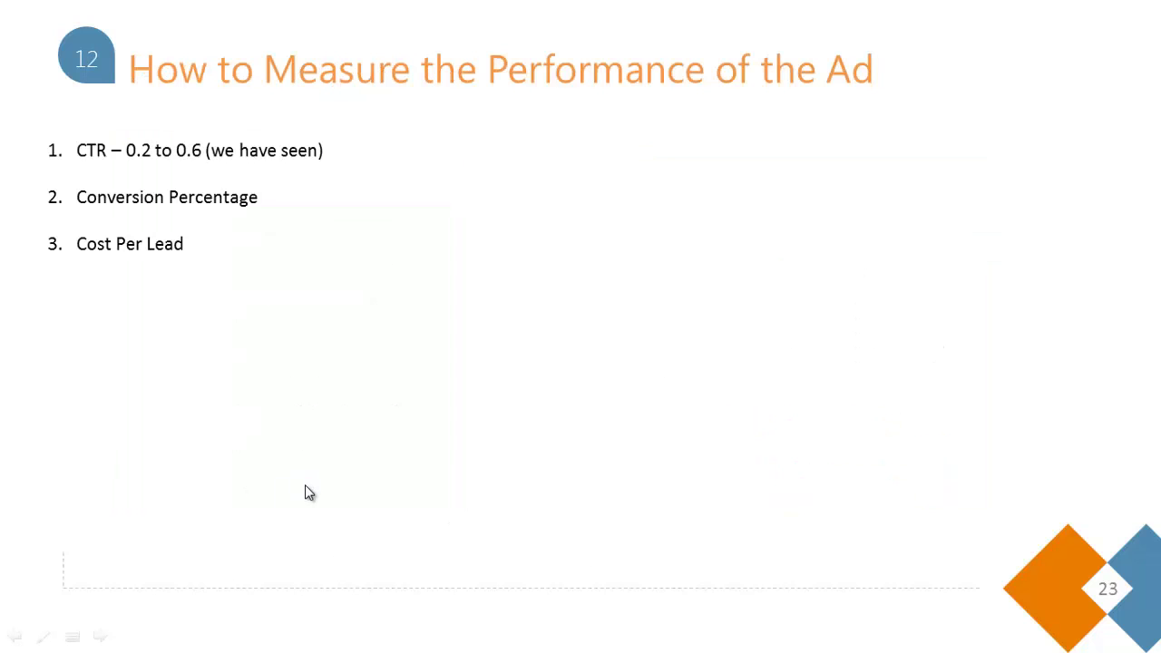